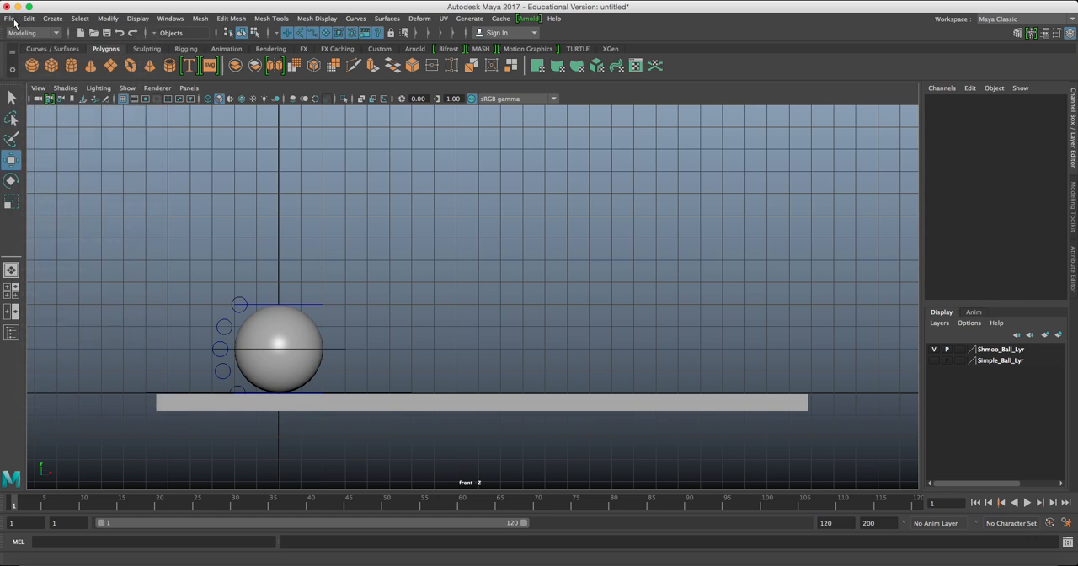
Open the preferences and review the File Dialog settings under Files/Projects.
click(44, 3)
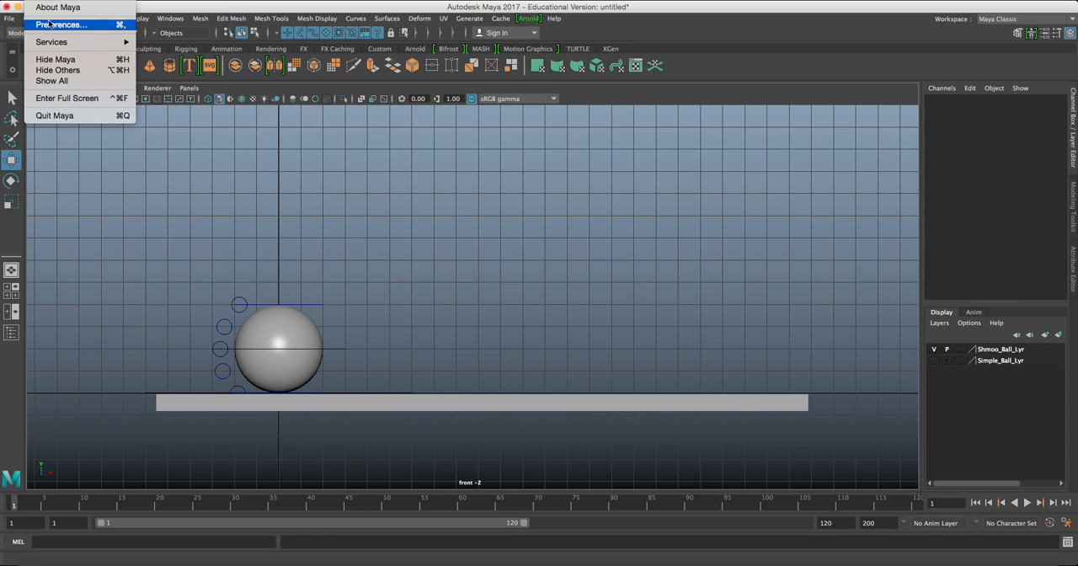
click(55, 26)
drag(390, 119, 479, 112)
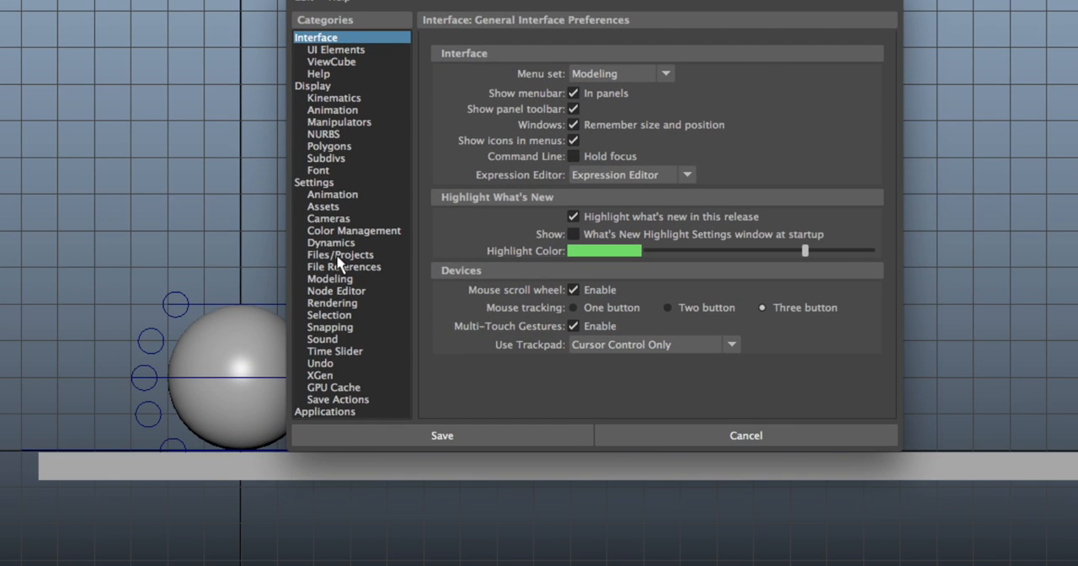
click(339, 255)
scroll(604, 273, down, 10)
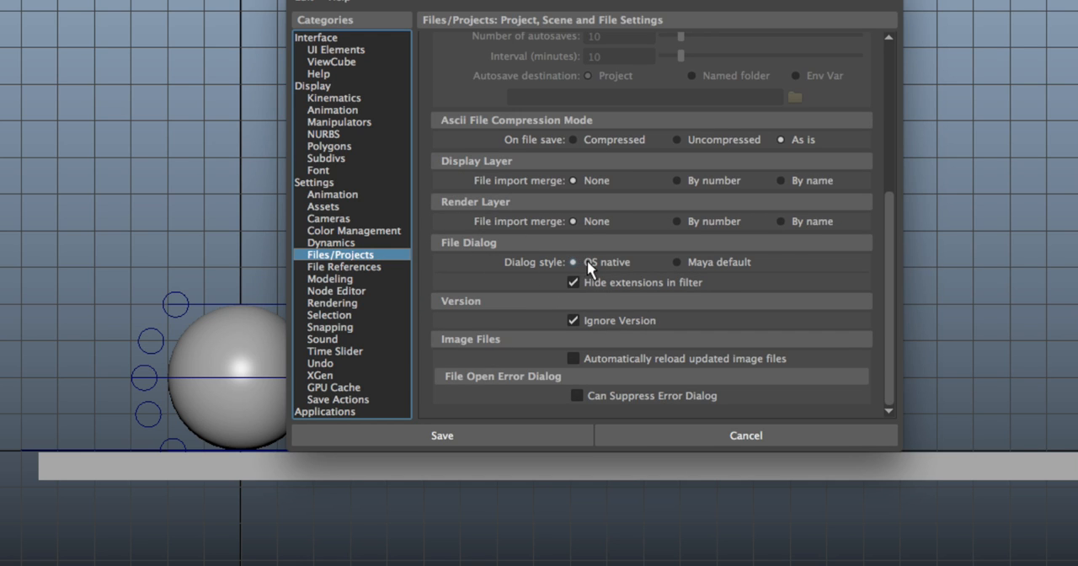
Review the Max Playback Speed options in the Time Slider preferences, leave them at Free, and close the preferences.
click(352, 350)
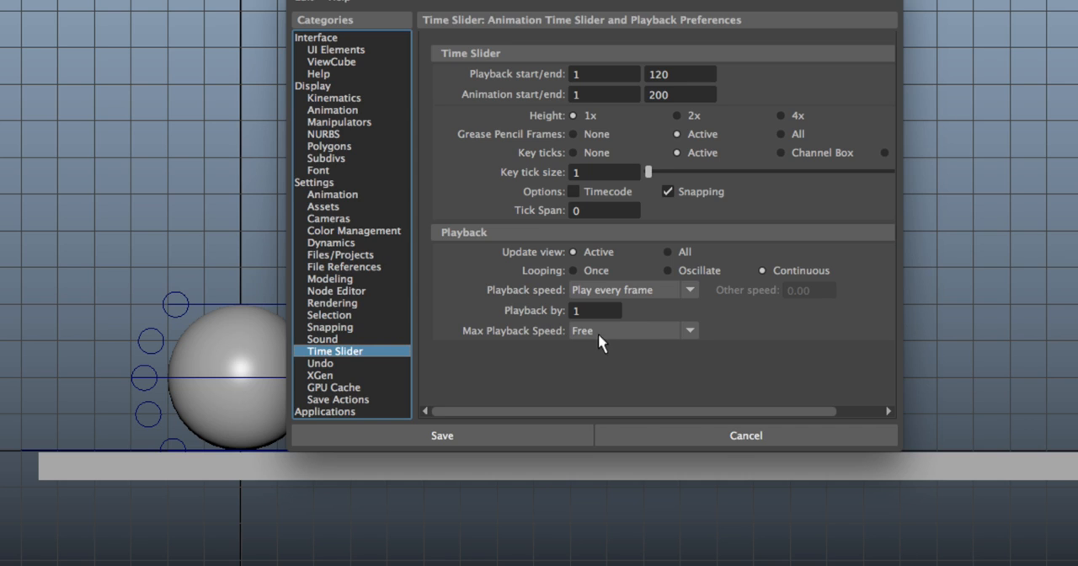
click(629, 330)
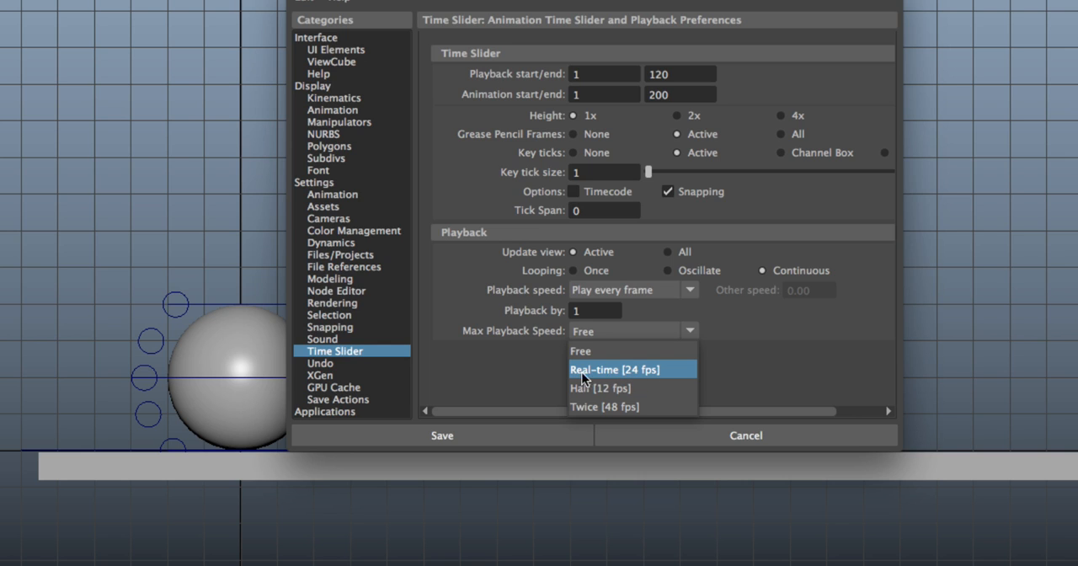
click(742, 363)
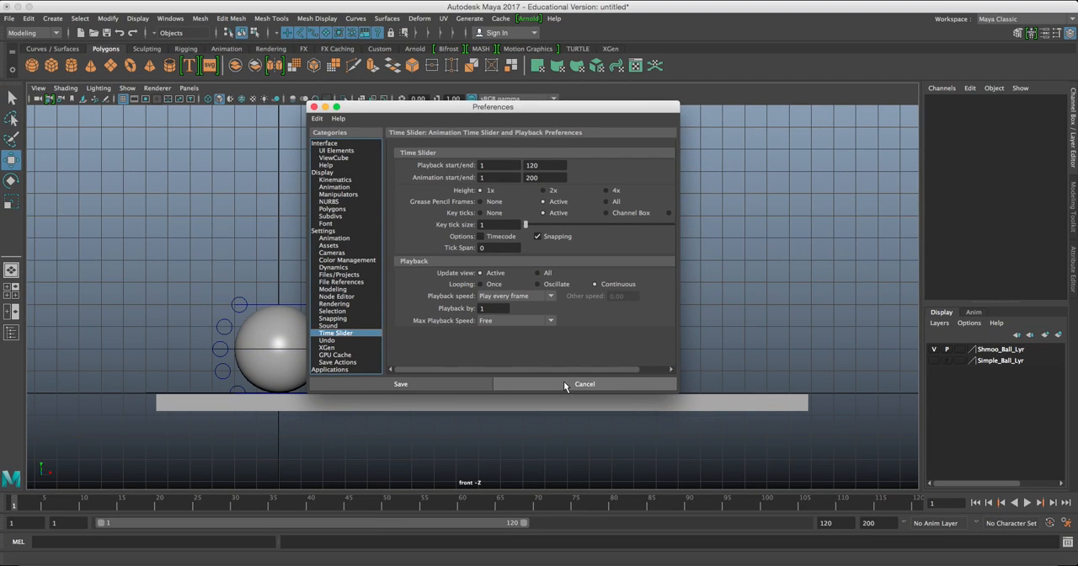
click(541, 383)
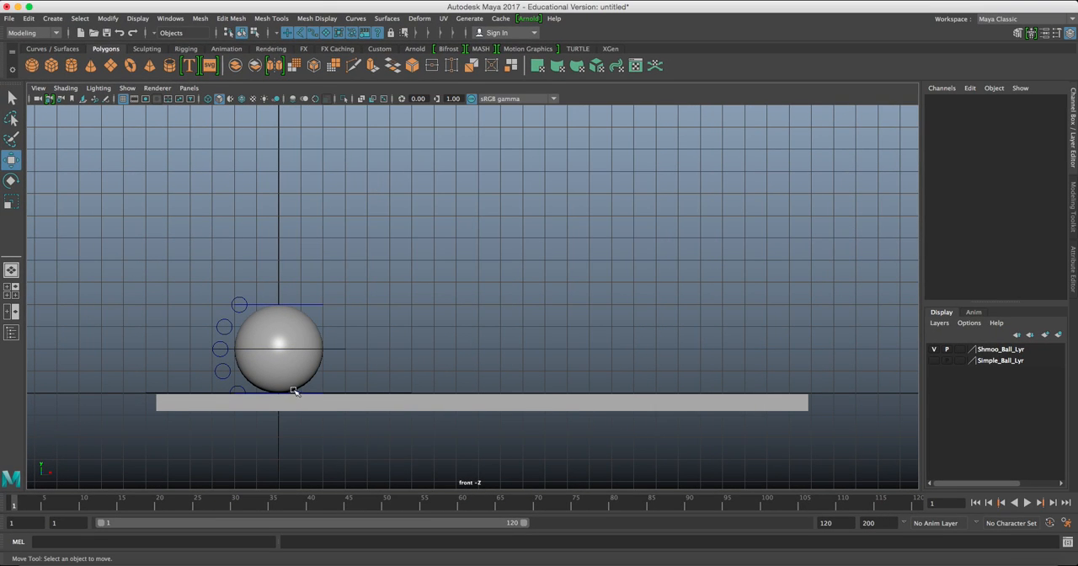
Key the ball's Shmoo_COG_ctrl control at frame 1.
click(328, 358)
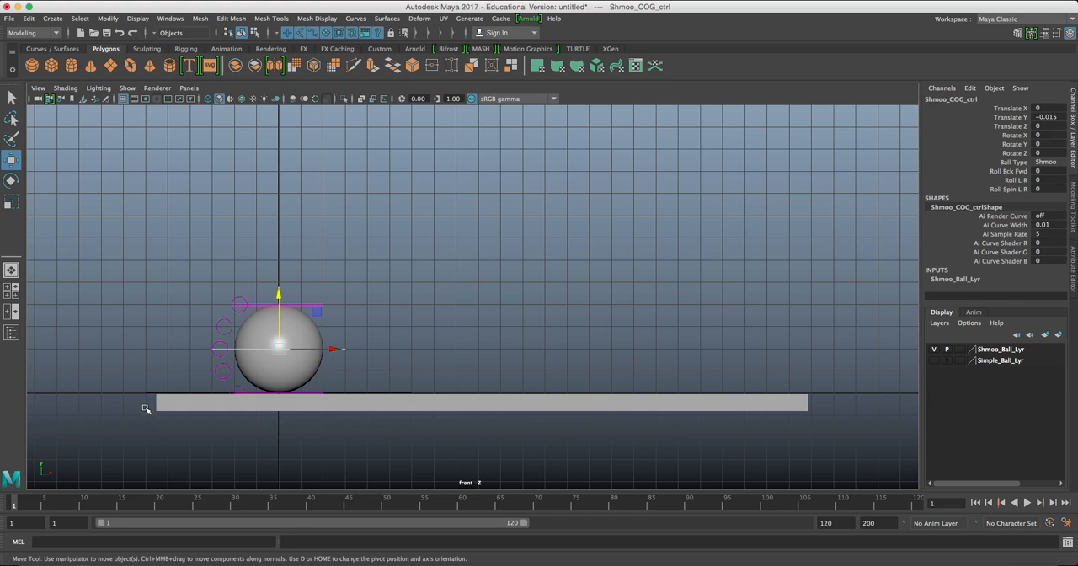
key(s)
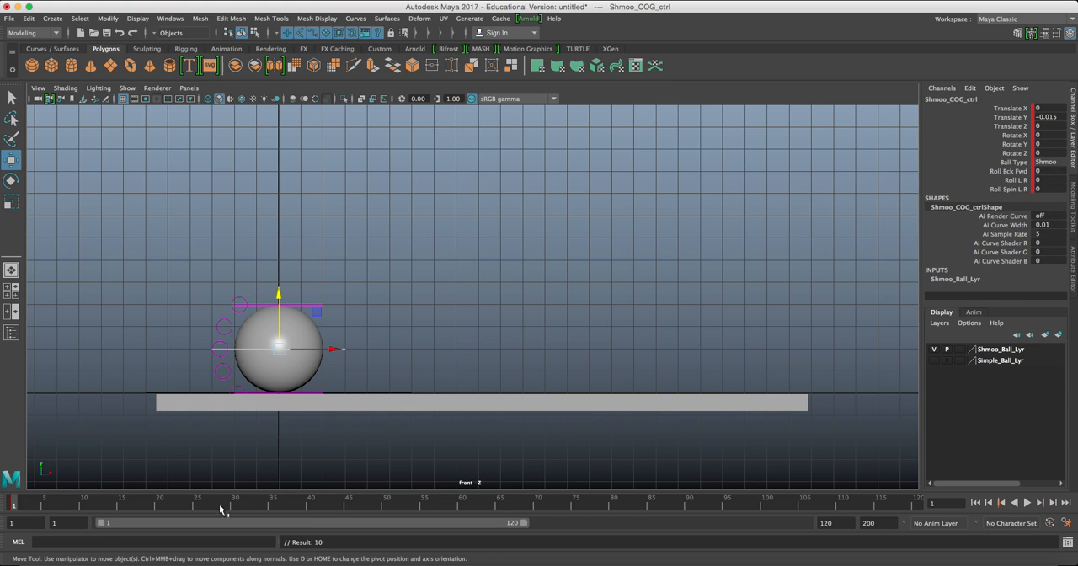
Shorten the playback range to end at frame 28 and key the ball at frame 24 near the platform's far end, Translate Z about 22.664.
click(312, 503)
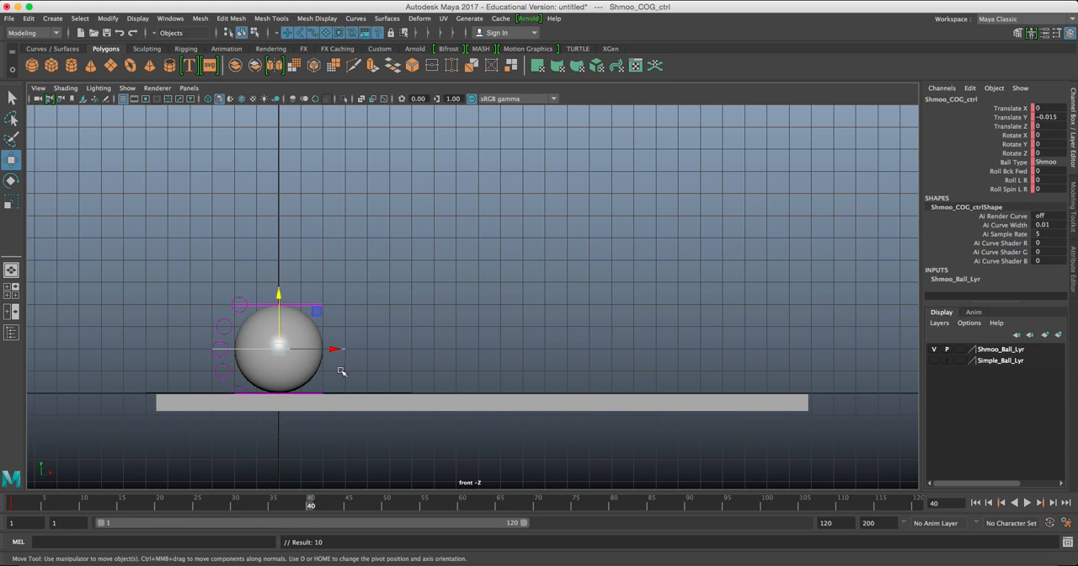
click(189, 505)
drag(519, 524, 196, 521)
alt+middle_drag(405, 344, 278, 356)
drag(217, 364, 714, 367)
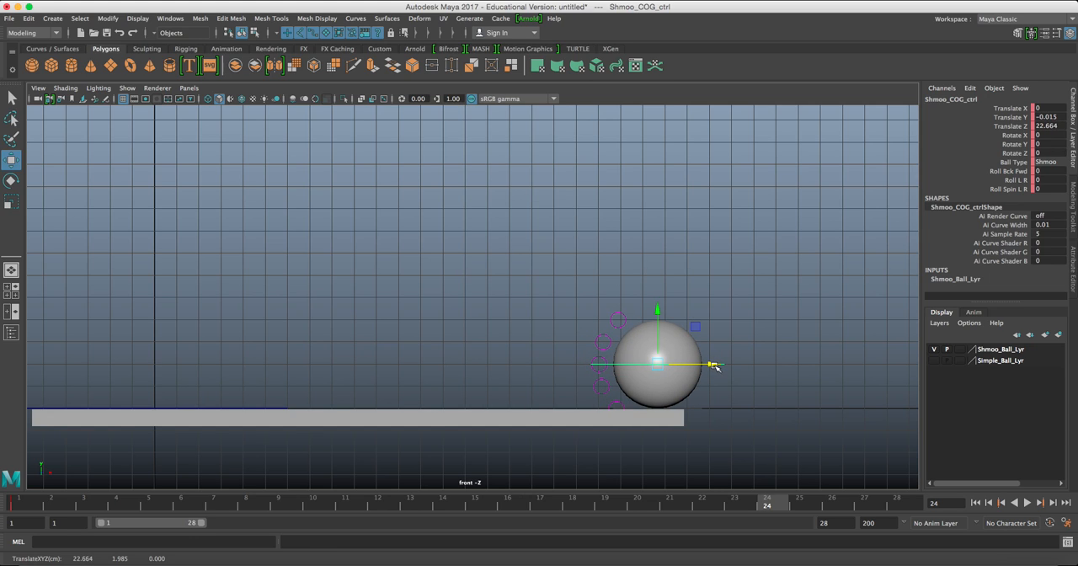
Play the ball animation from frame 1 in the viewport, stop it and return to the first frame.
click(988, 503)
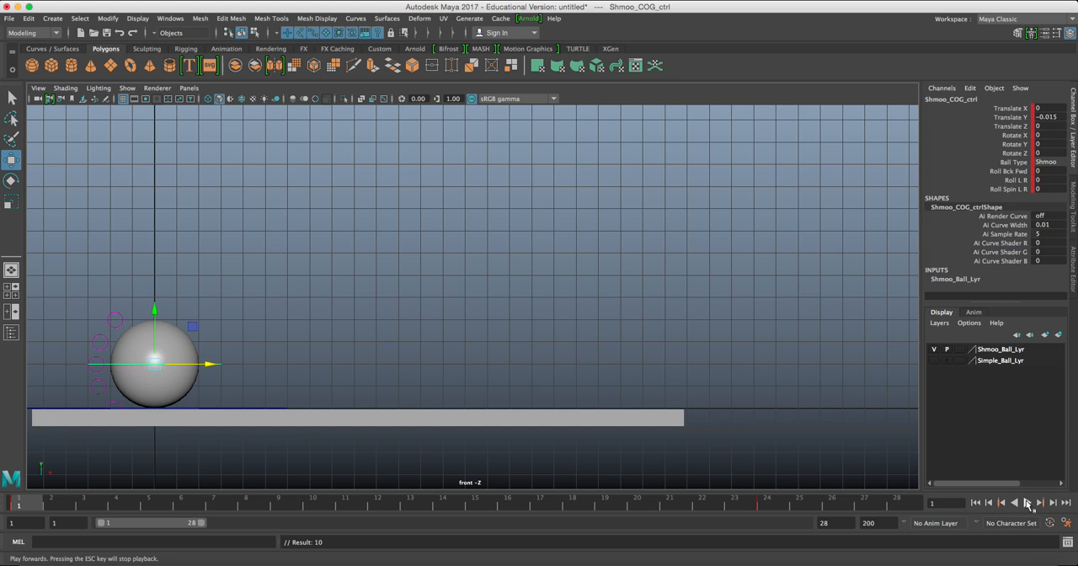
click(1027, 503)
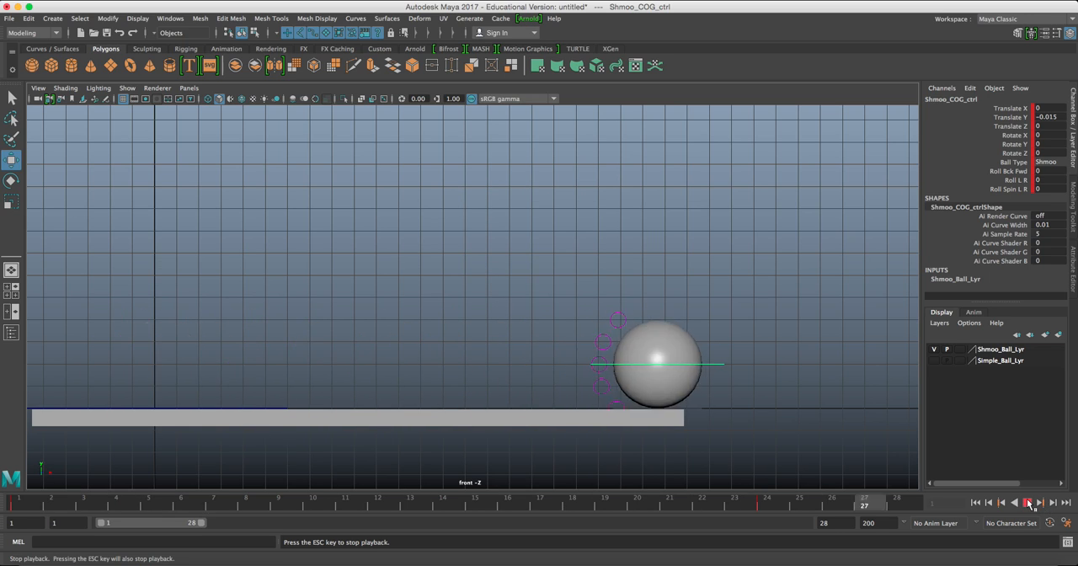
click(1029, 503)
click(975, 503)
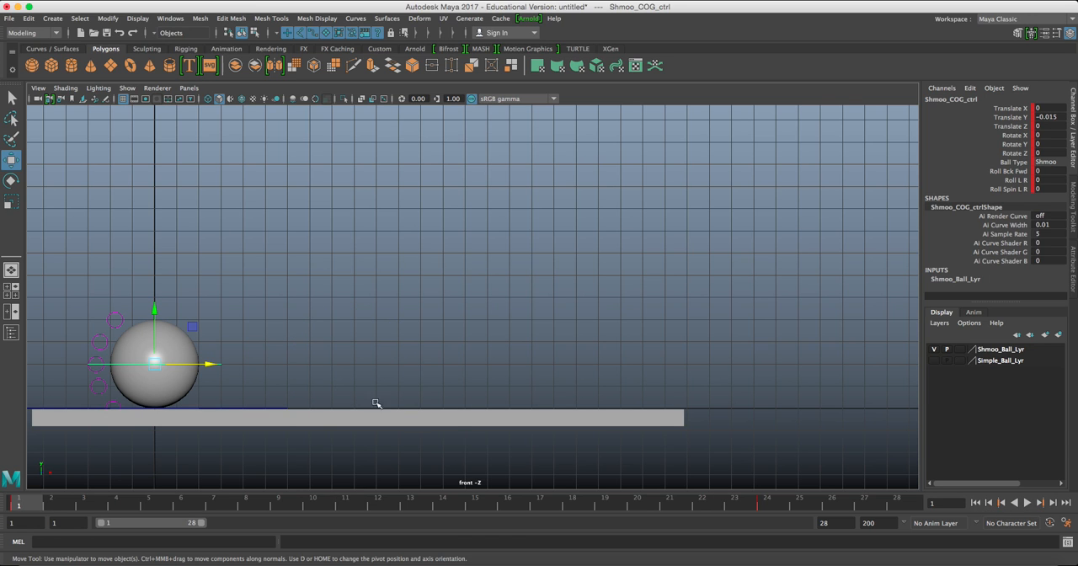
Create a playblast of the time slider range from the front view, using avfoundation, Photo - JPEG, quality 70 and scale 0.50.
alt+middle_drag(336, 323, 343, 369)
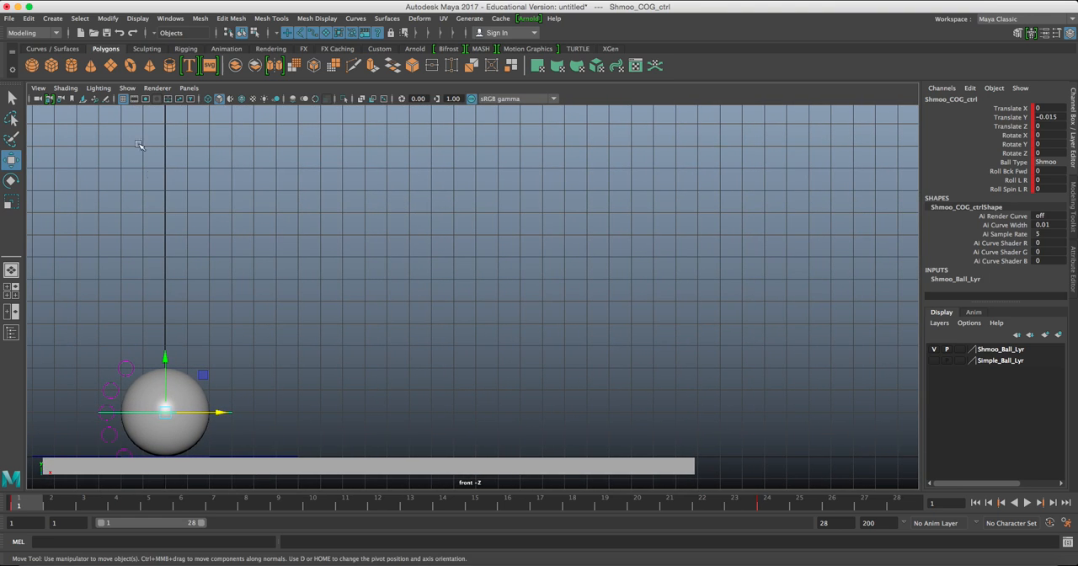
click(170, 18)
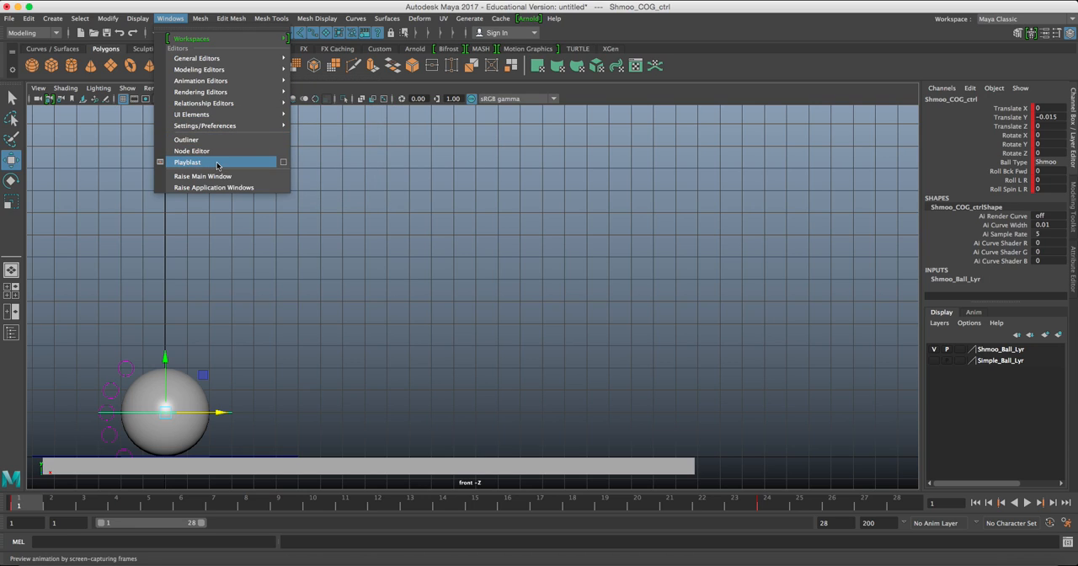
click(285, 162)
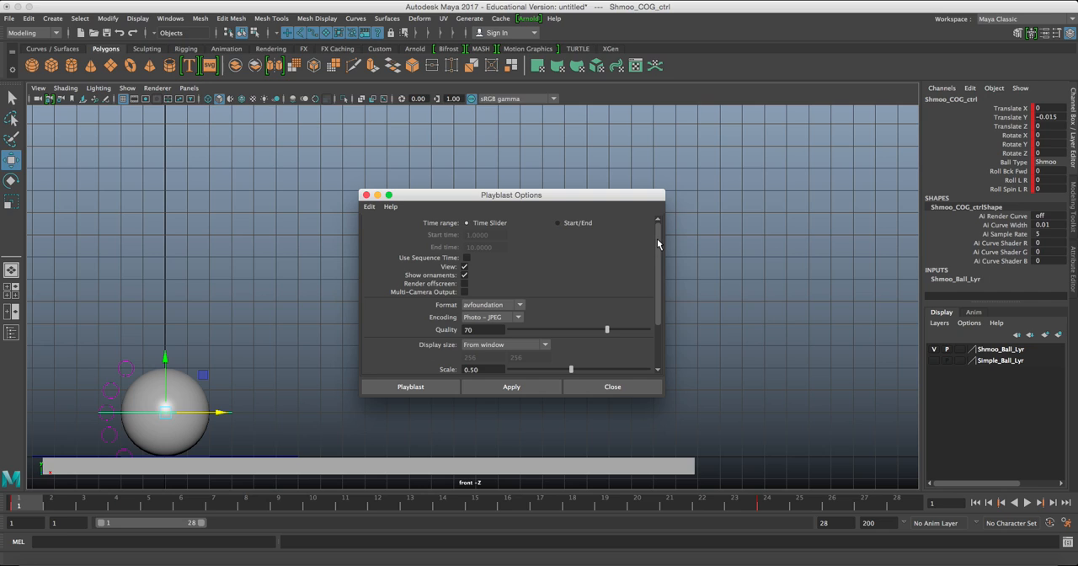
scroll(657, 238, down, 3)
scroll(655, 247, up, 3)
click(439, 386)
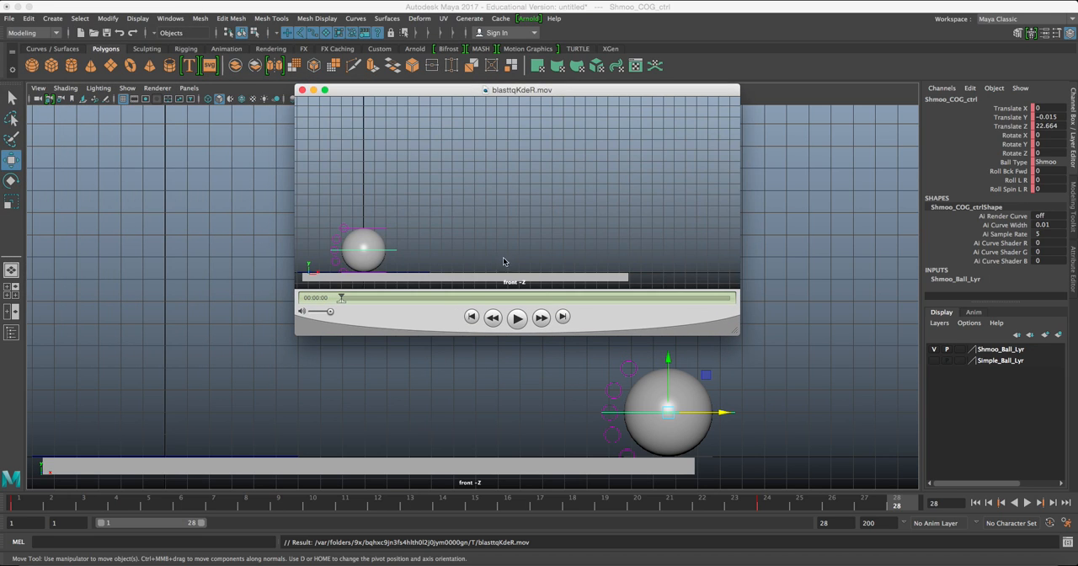
Play the playblast movie twice to check the ball's true speed and close the movie.
click(519, 319)
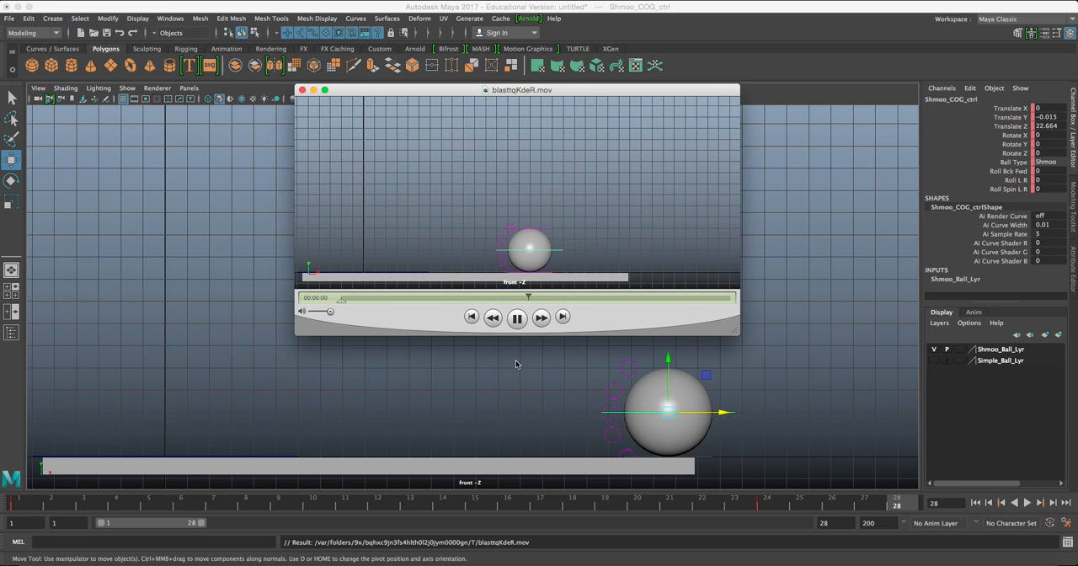
click(518, 318)
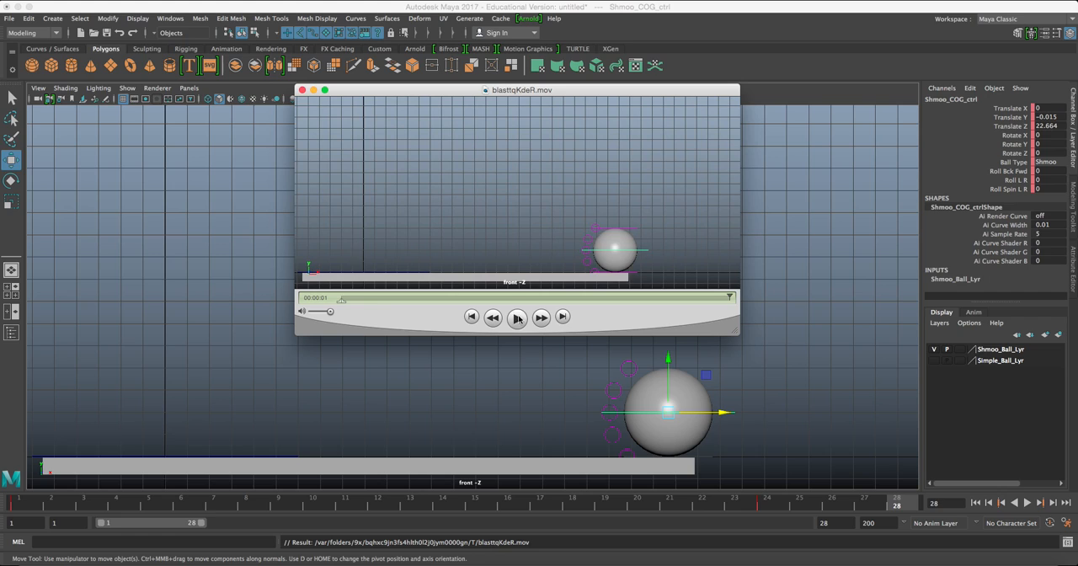
click(517, 319)
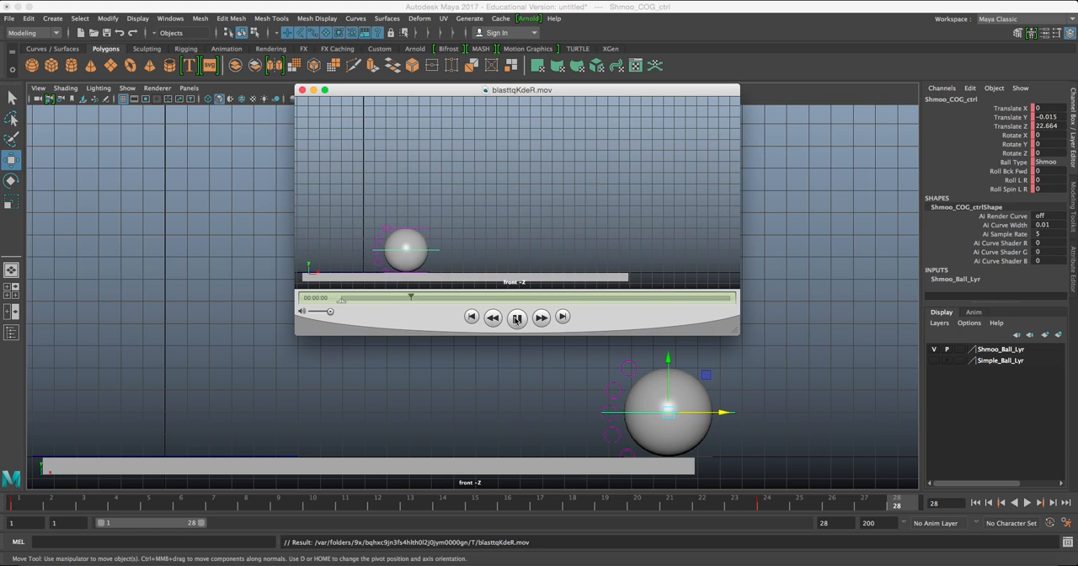
click(302, 90)
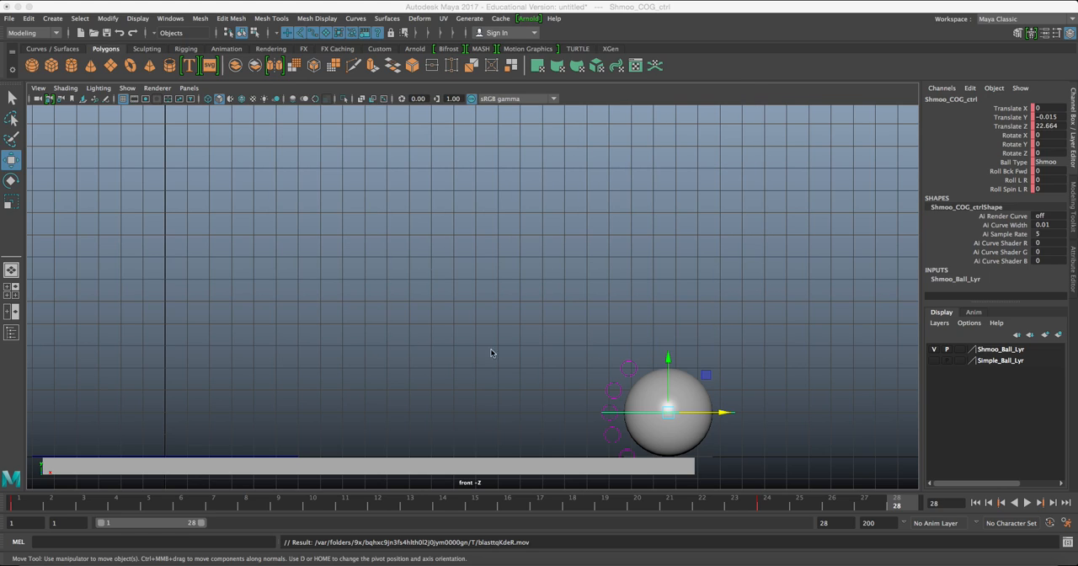
Replay the animation in the viewport to compare its speed with the playblast, and rewind to frame 1.
click(1028, 503)
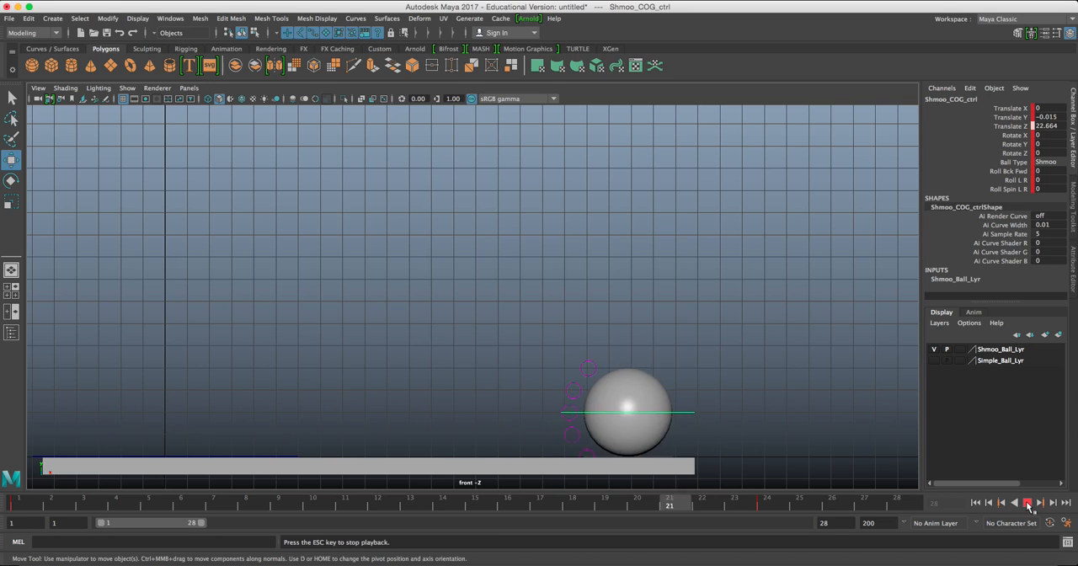
click(1028, 503)
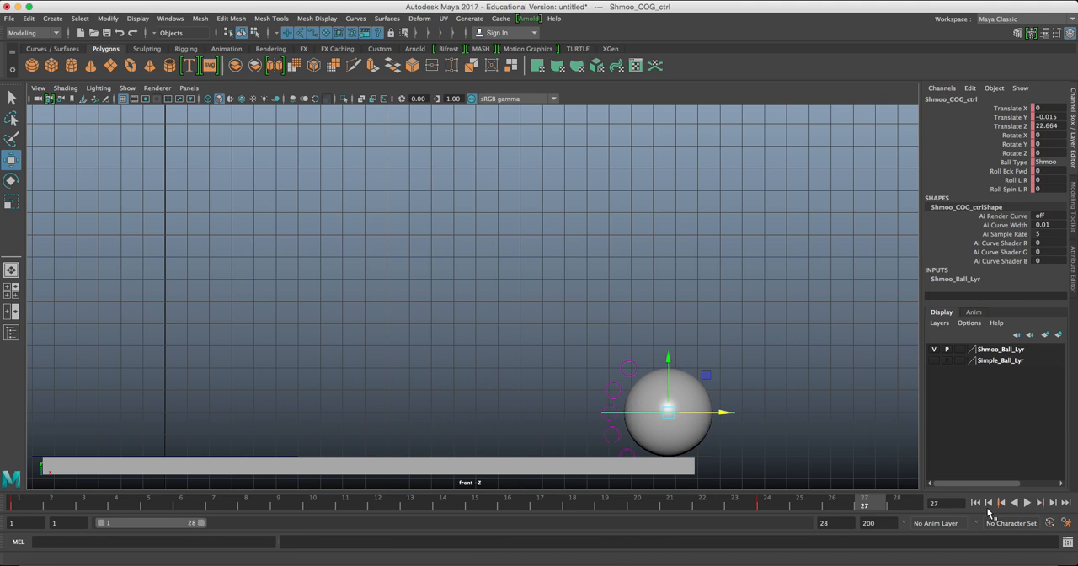
click(975, 502)
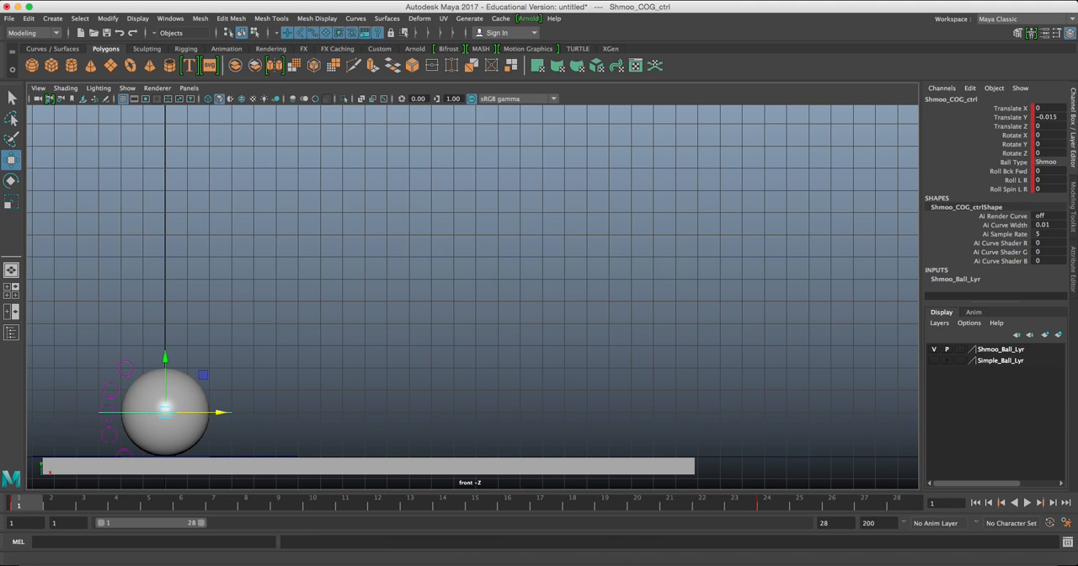
Set the Max Playback Speed in the Time Slider preferences to Real-time [24 fps] and save the preferences.
click(40, 2)
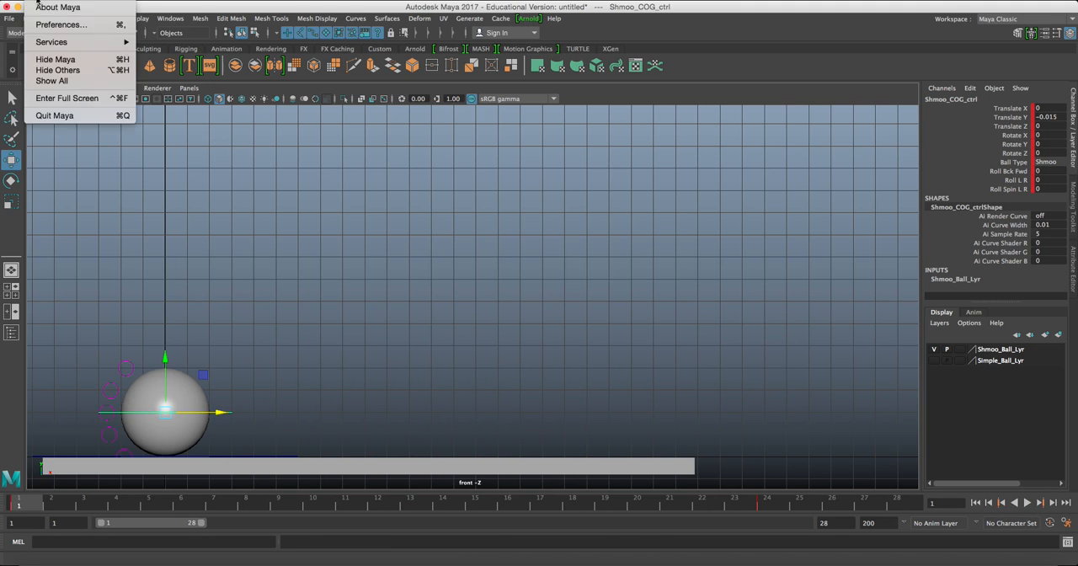
click(63, 25)
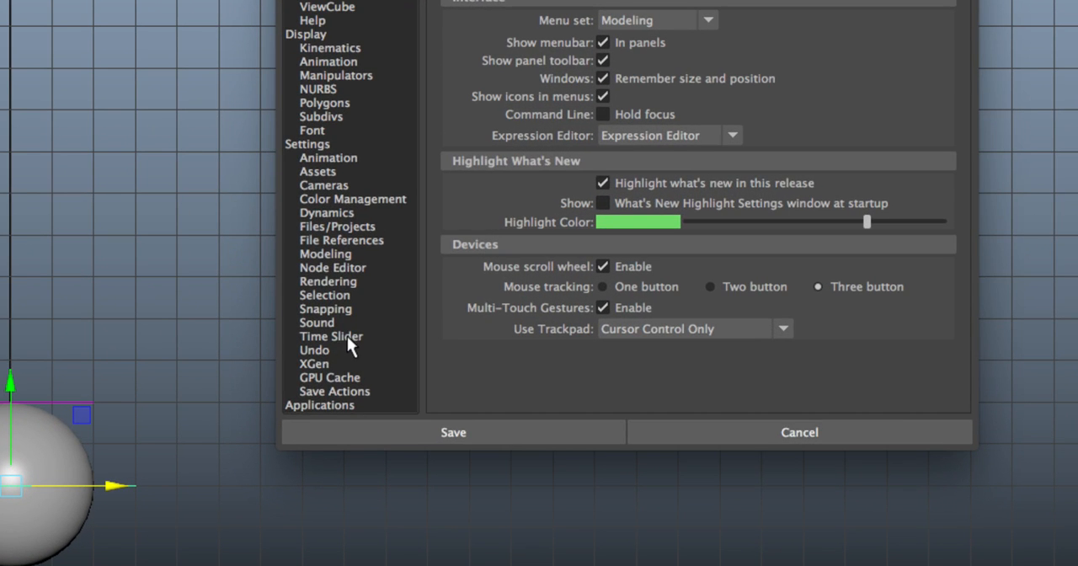
click(347, 336)
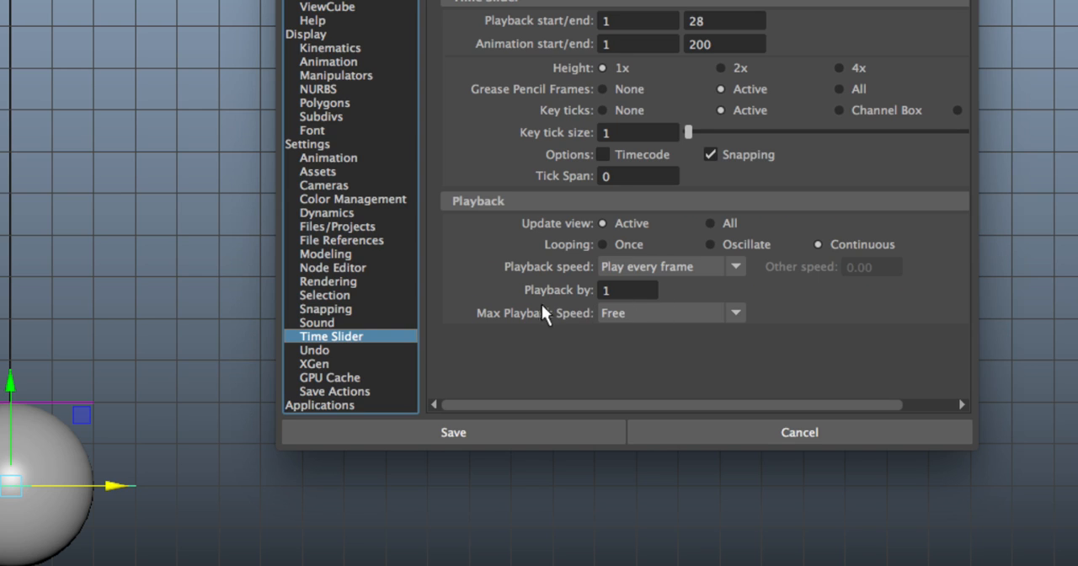
click(730, 310)
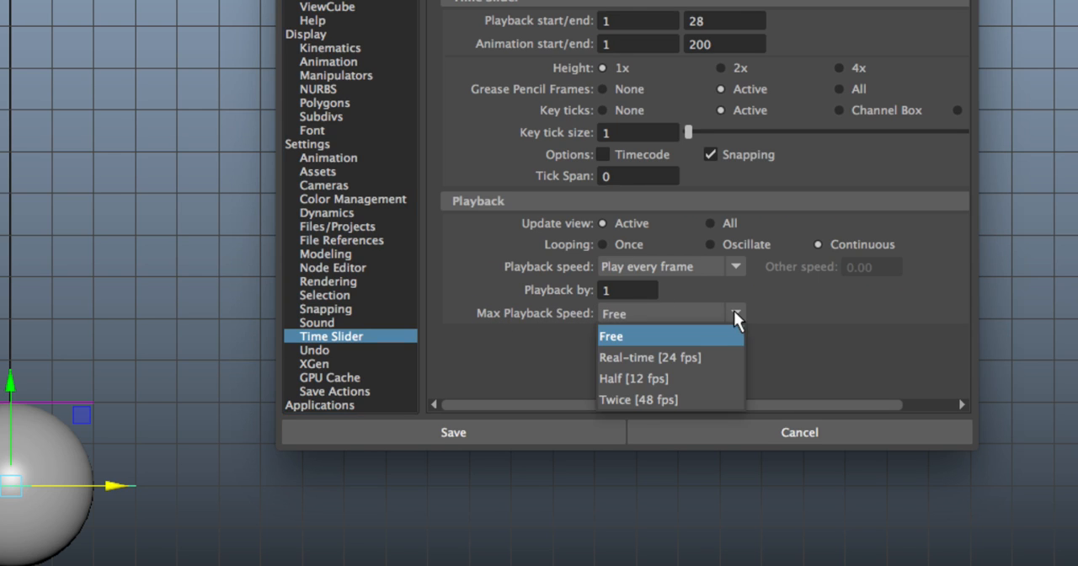
click(686, 358)
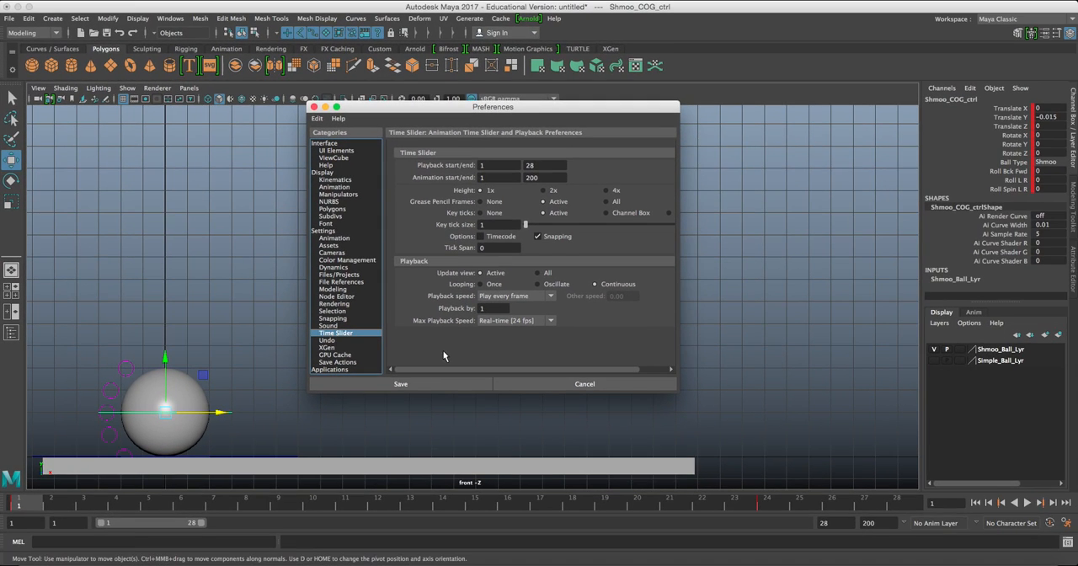
click(397, 383)
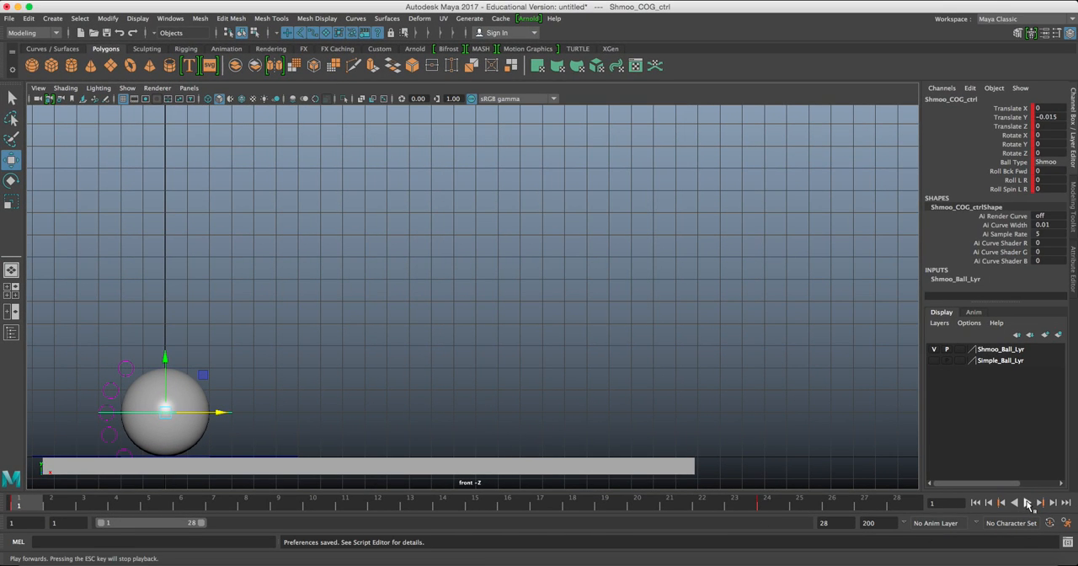
Play the animation at the real-time setting to check its timing, stop it and go back to frame 1.
click(1027, 502)
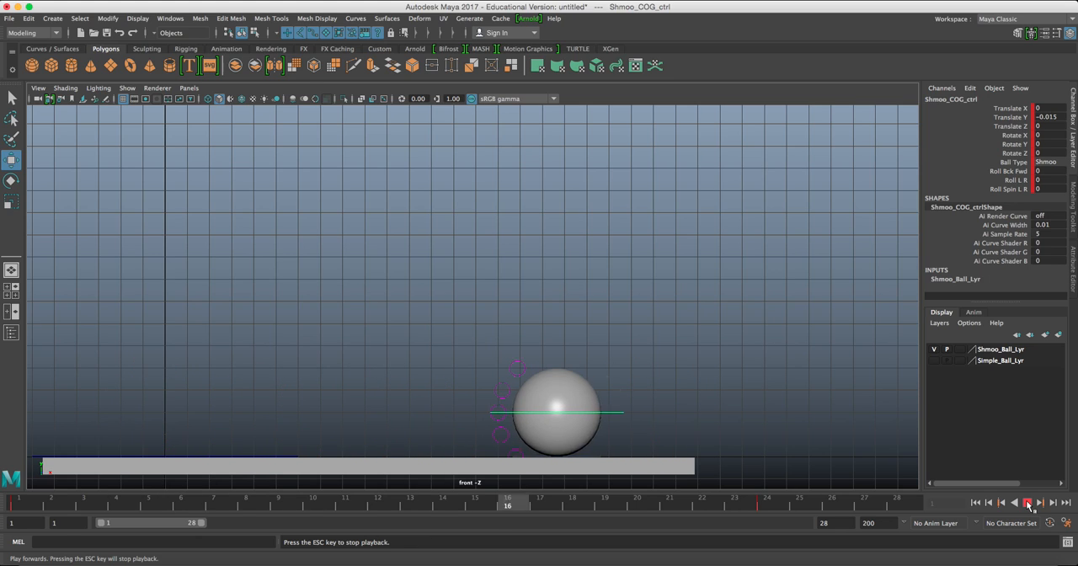
click(1028, 502)
click(975, 503)
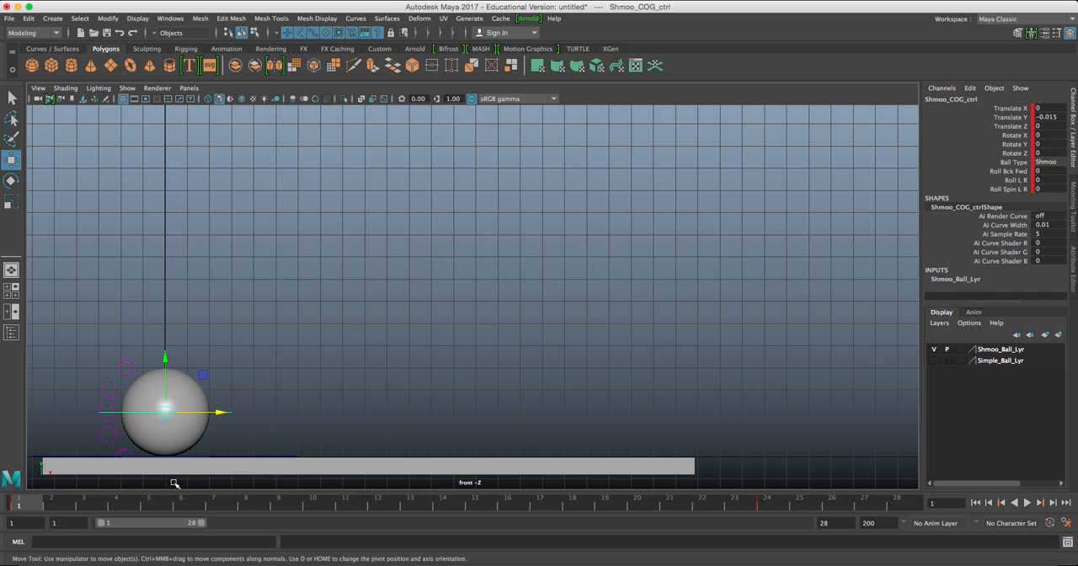
Select the ball's Shmoo_top_ctrl, clear the selection and examine the rig's control curves up close.
drag(205, 344, 190, 388)
drag(231, 329, 205, 378)
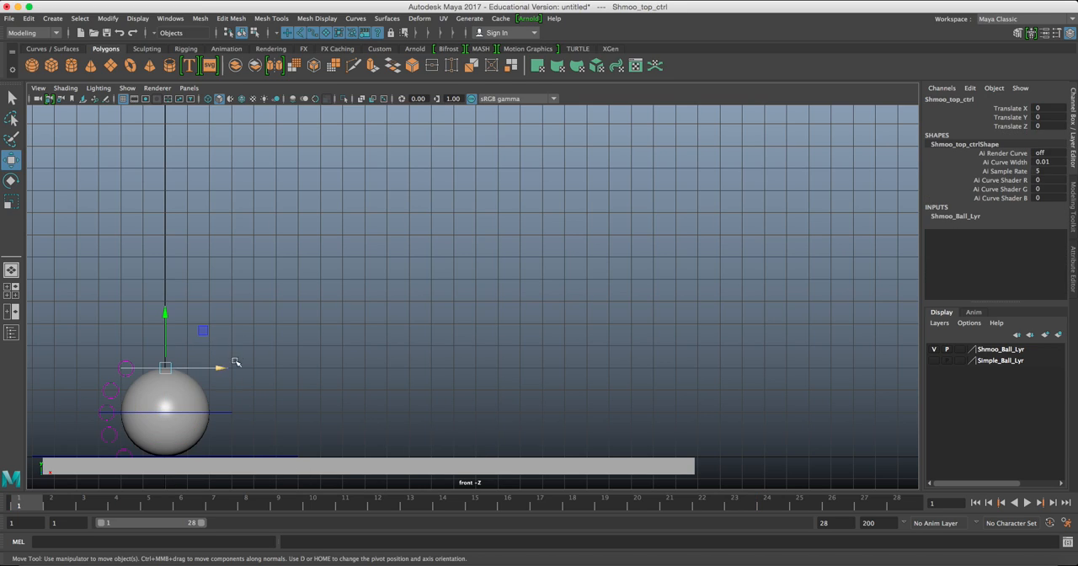
click(198, 397)
alt+middle_drag(182, 403, 524, 265)
scroll(337, 351, up, 5)
scroll(524, 264, up, 4)
alt+middle_drag(531, 210, 519, 278)
click(516, 315)
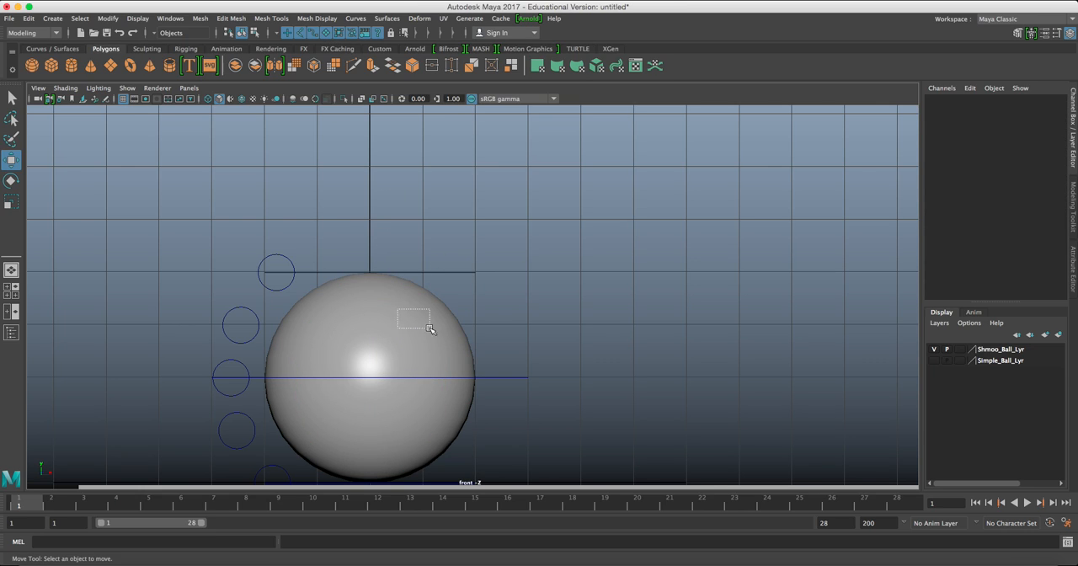
Select the ball's geometry, its COG control and the floor cube in turn to test what gets picked, and clear the selection.
click(392, 317)
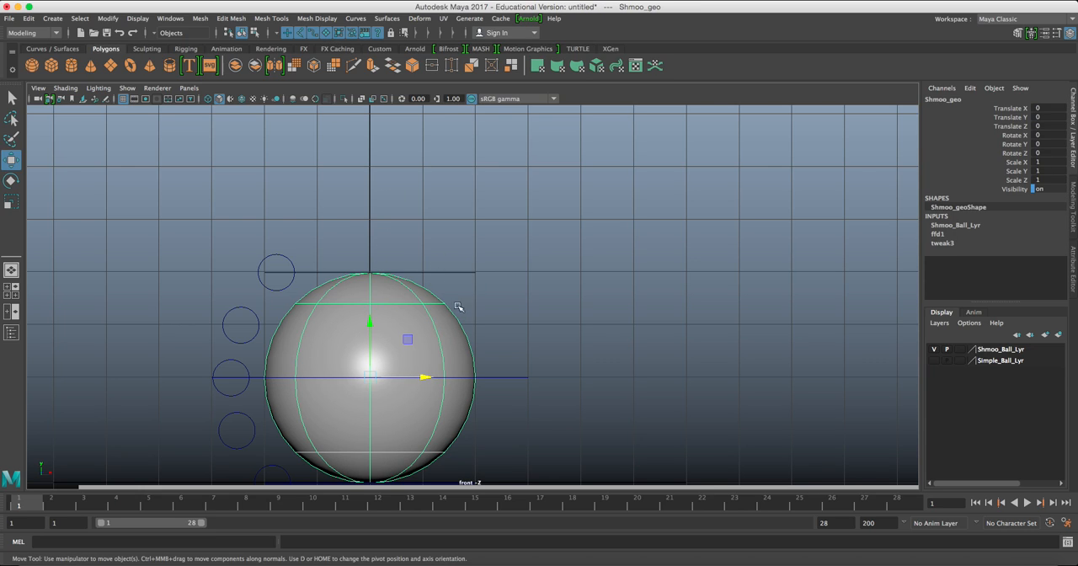
drag(441, 246, 484, 292)
drag(508, 334, 548, 427)
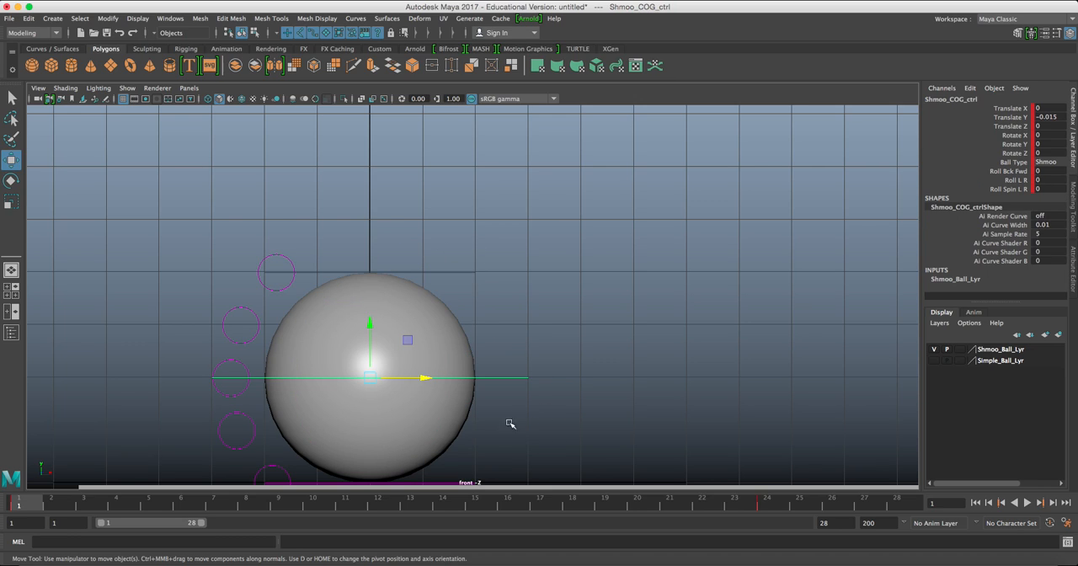
click(445, 484)
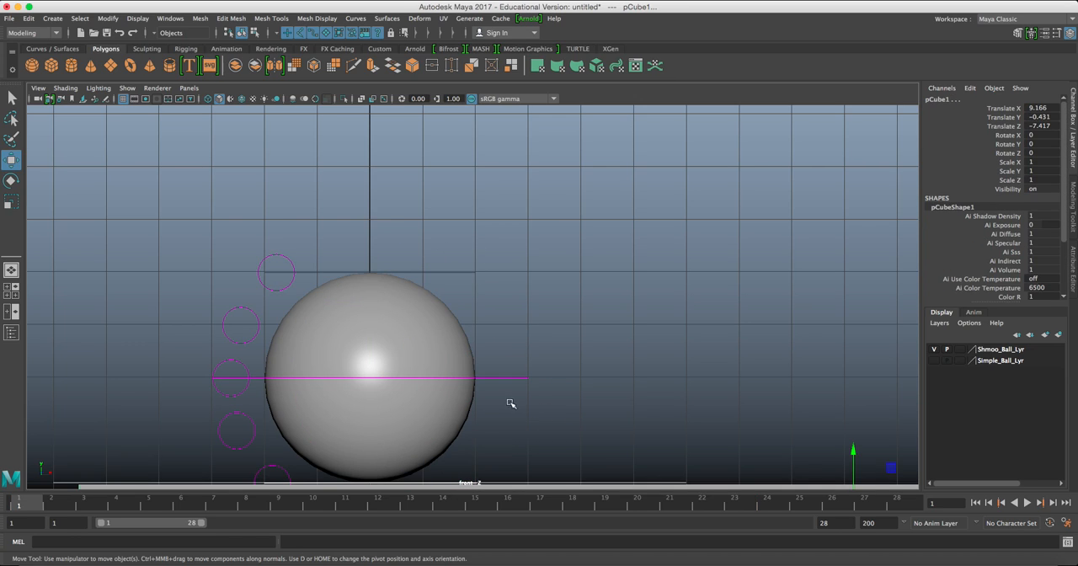
click(531, 425)
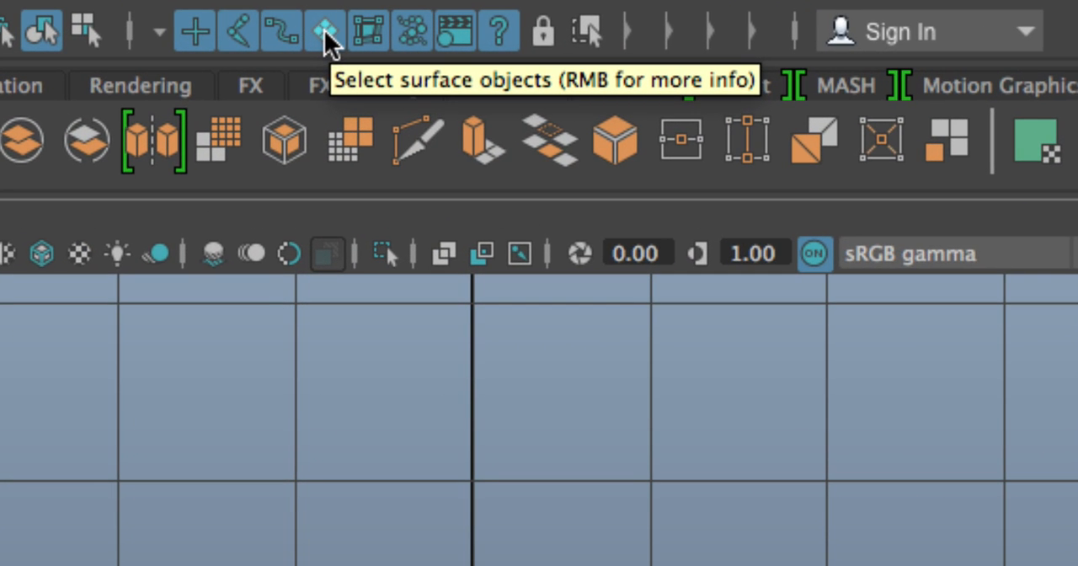
Disable surface object selection, select Shmoo_COG_ctrl and nudge it to about -0.058 in Translate Y and 0.032 in Translate Z.
click(324, 30)
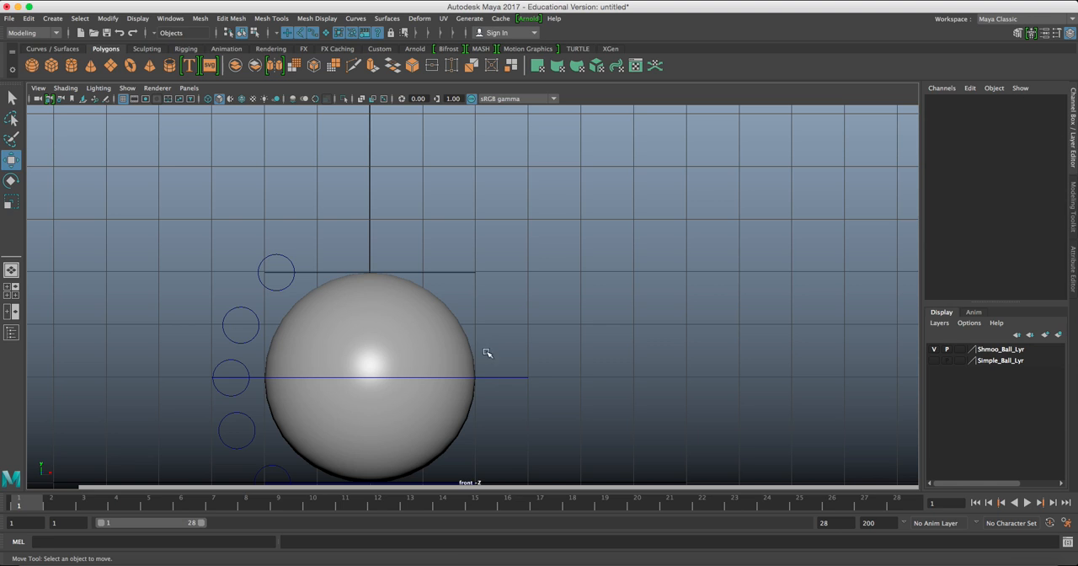
drag(488, 356, 547, 407)
mouse_move(371, 376)
mouse_down()
mouse_move(345, 378)
mouse_move(411, 283)
mouse_move(393, 300)
mouse_move(441, 268)
mouse_move(373, 318)
mouse_move(371, 380)
mouse_up()
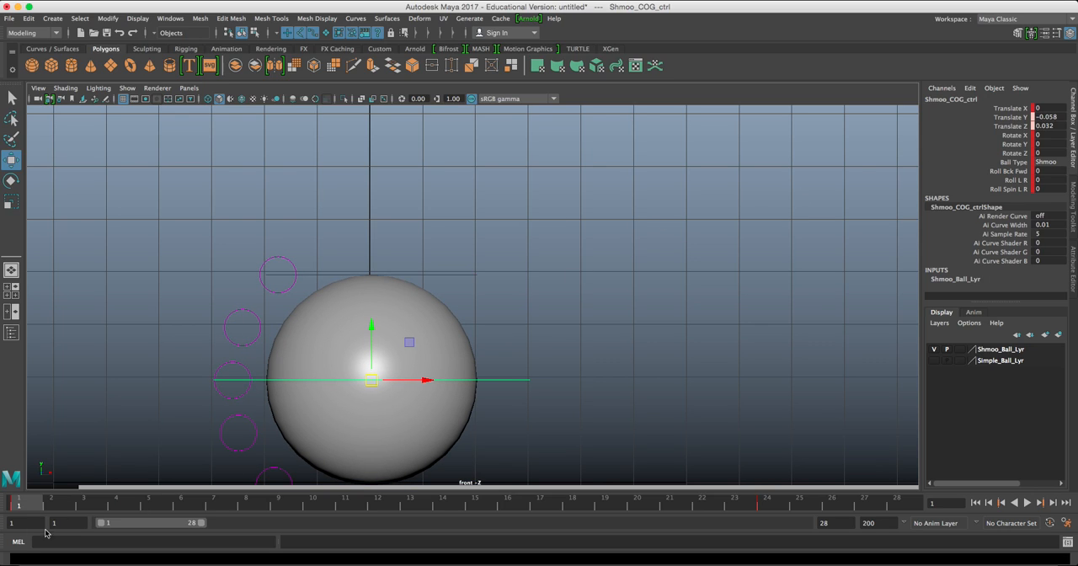
Delete all of Shmoo_COG_ctrl's keys across the whole timeline from frame 1 to 28.
double_click(22, 503)
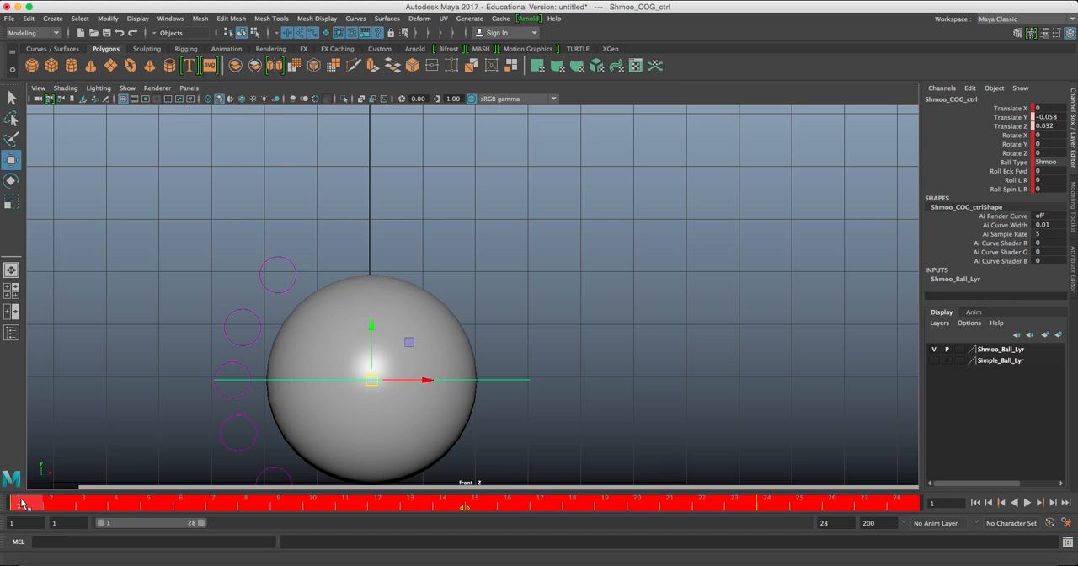
right_click(22, 504)
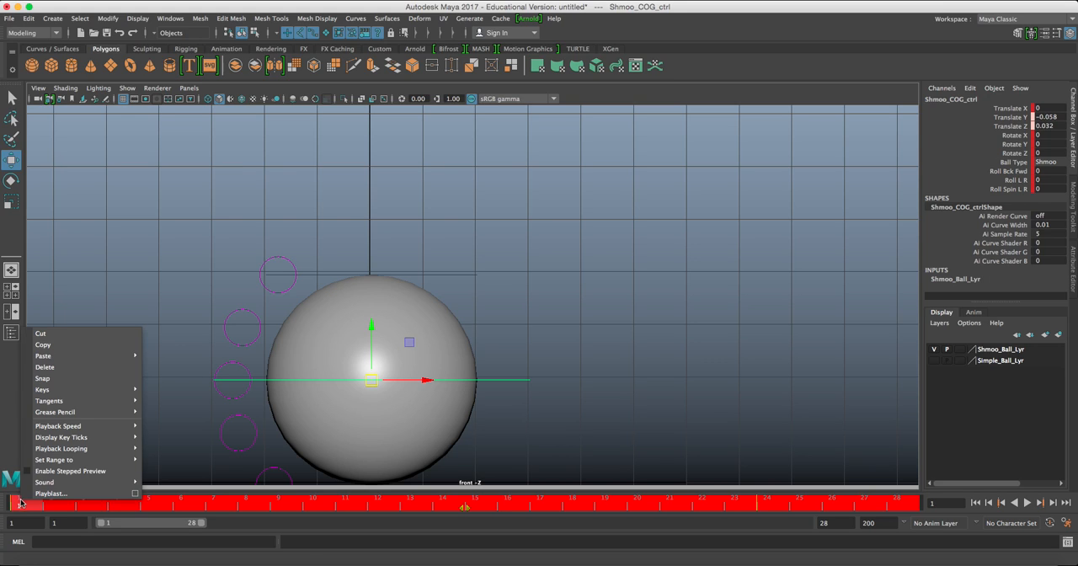
click(70, 371)
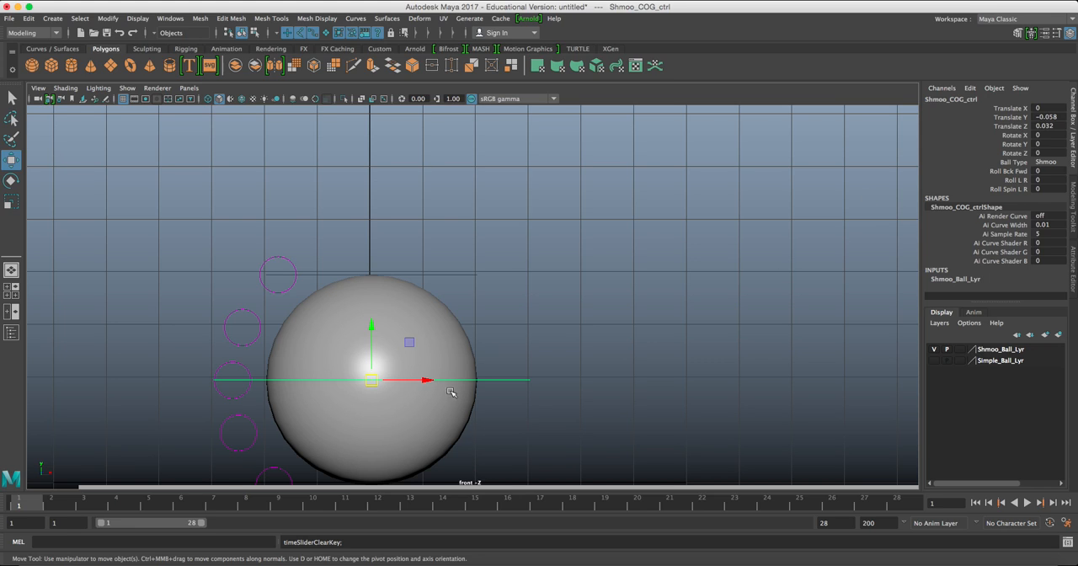
Clear the selection and compare the ball rig in wireframe and smooth shaded display, finishing in wireframe.
alt+middle_drag(490, 311, 402, 288)
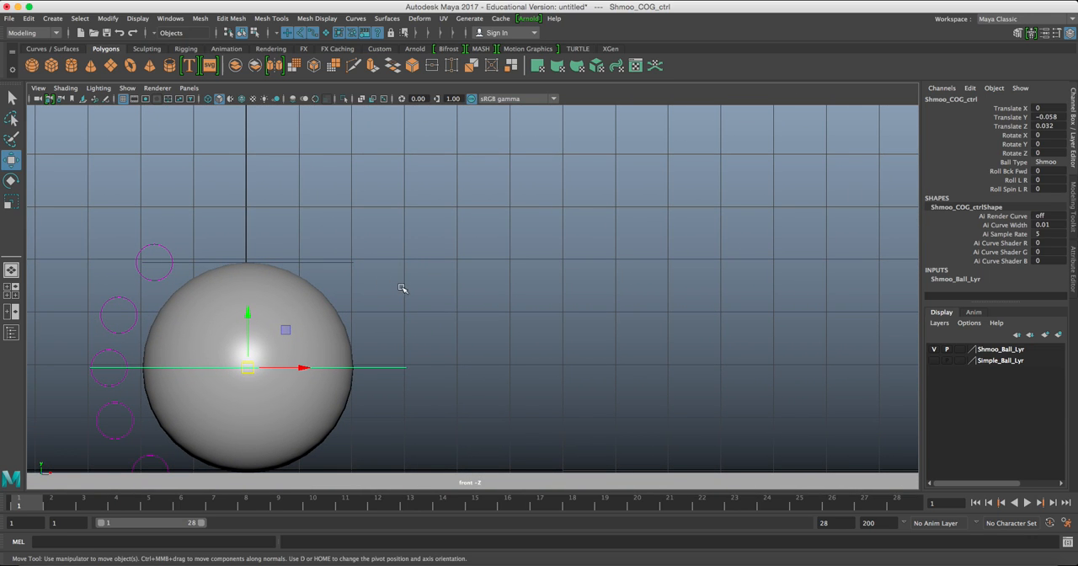
alt+middle_drag(415, 253, 477, 252)
click(447, 262)
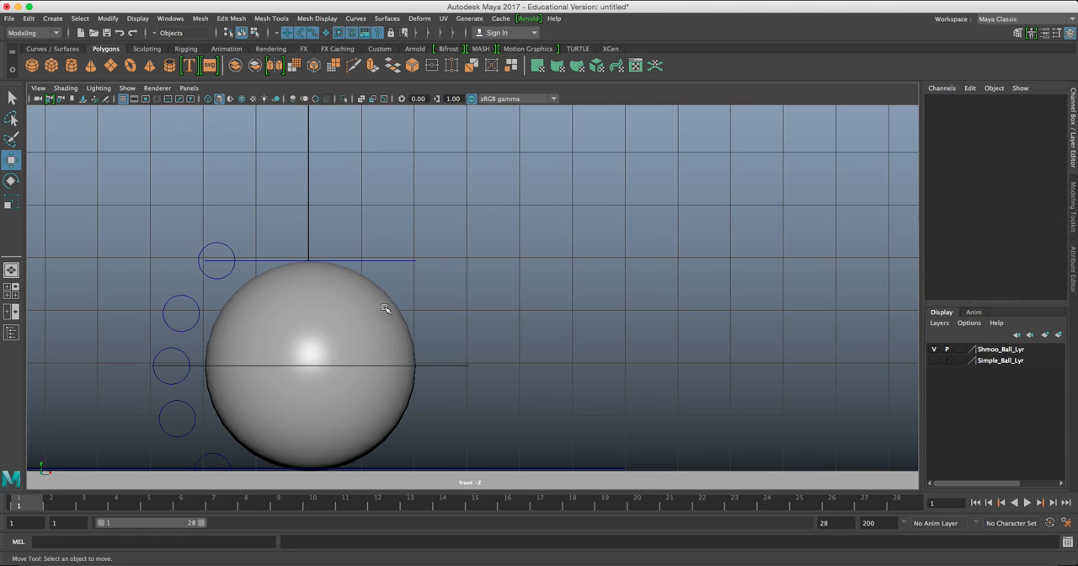
key(4)
key(5)
key(4)
key(5)
key(4)
key(5)
key(4)
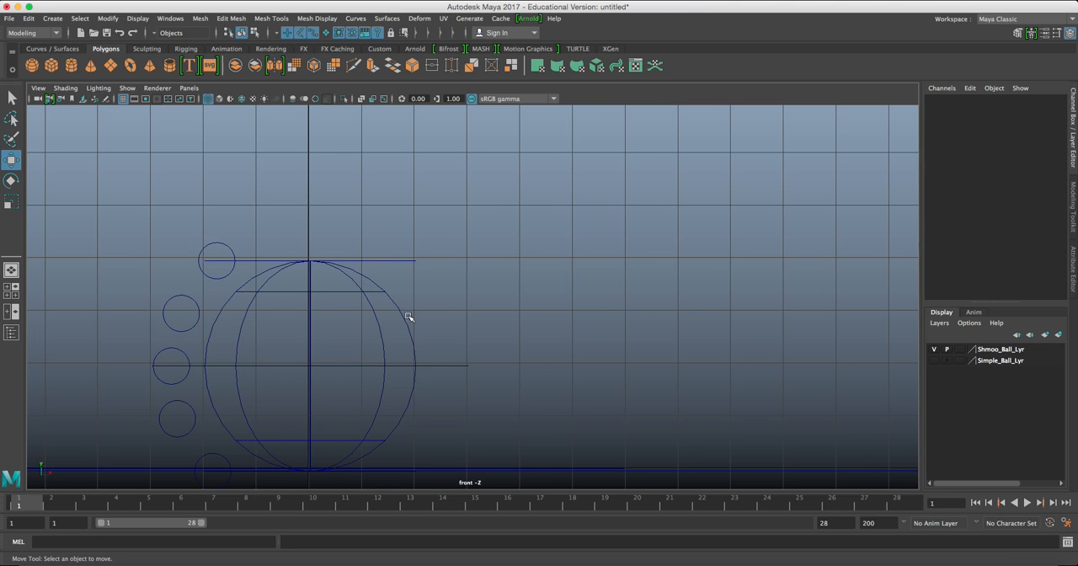
key(5)
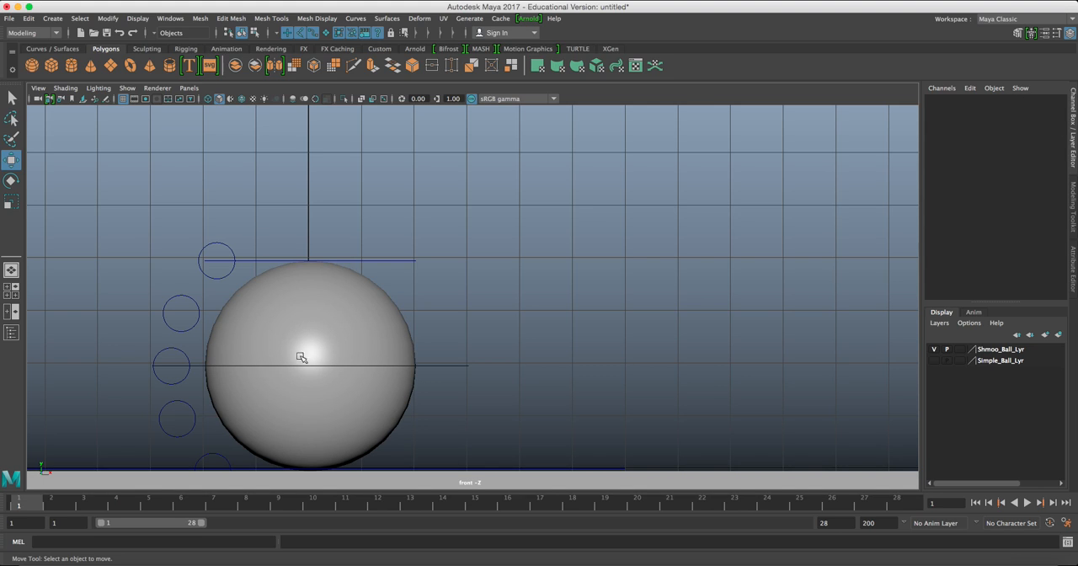
key(4)
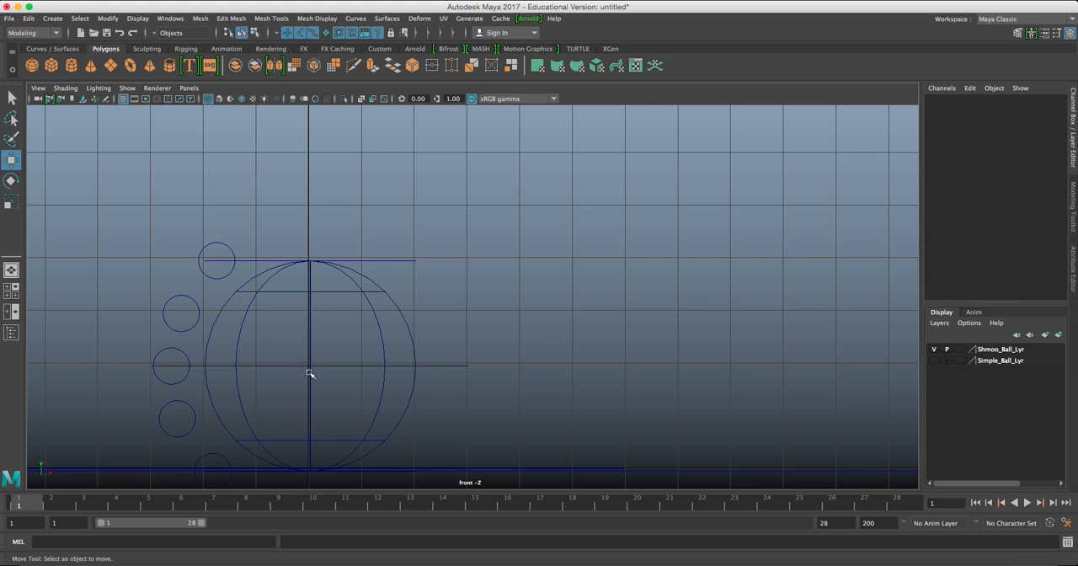
Draw a column of seven short yellow Grease Pencil ticks on the grid lines along the vertical axis above the ball's centre.
drag(428, 337, 468, 384)
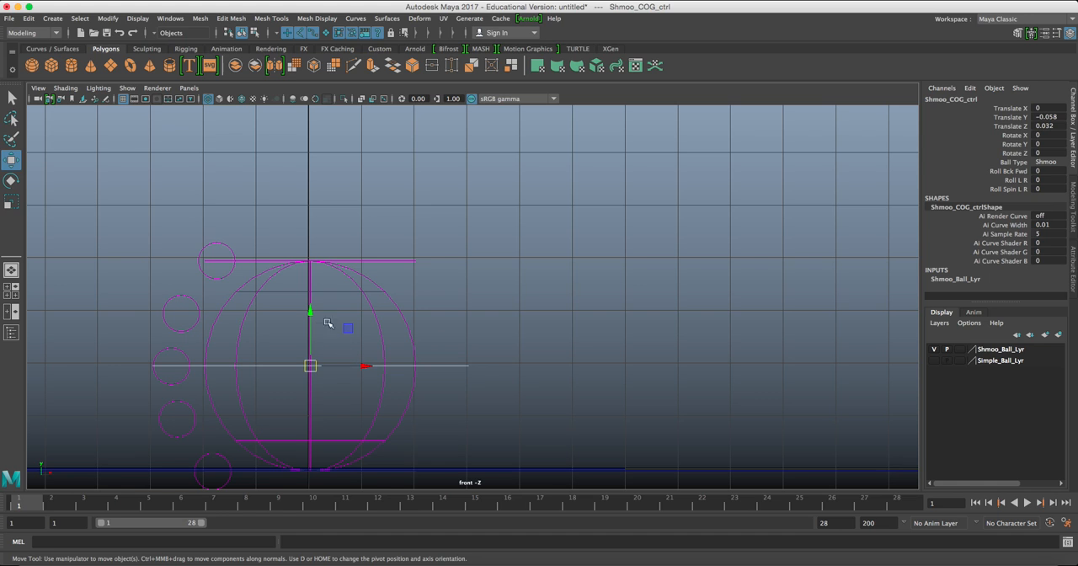
scroll(405, 295, down, 3)
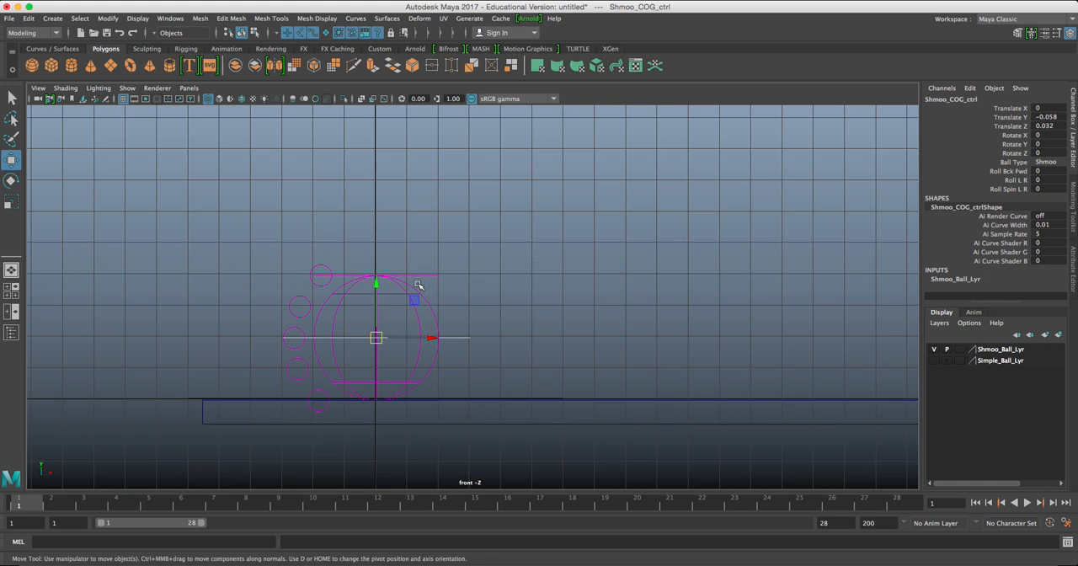
alt+middle_drag(428, 223, 333, 298)
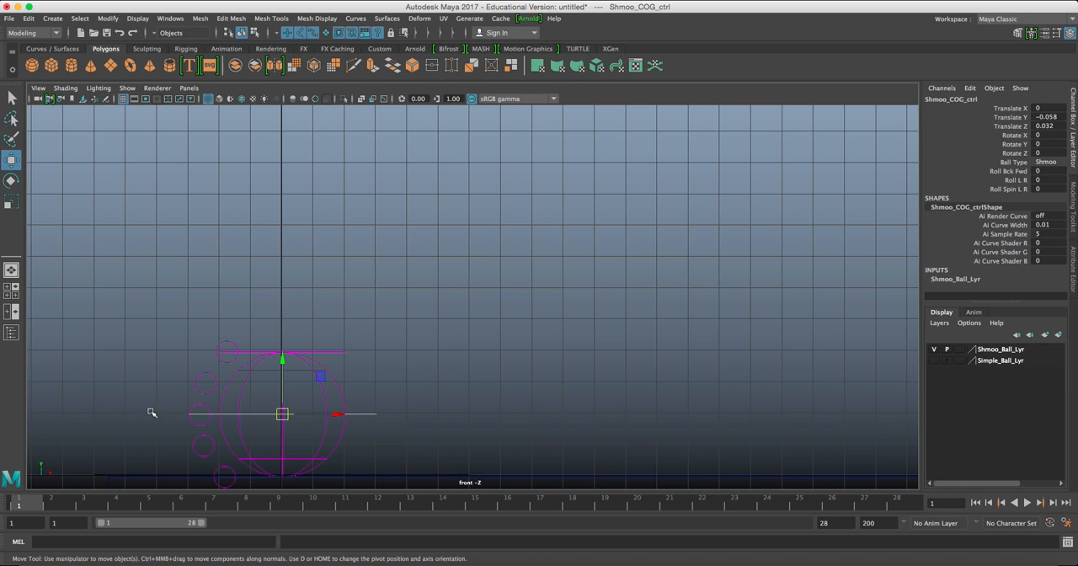
click(102, 97)
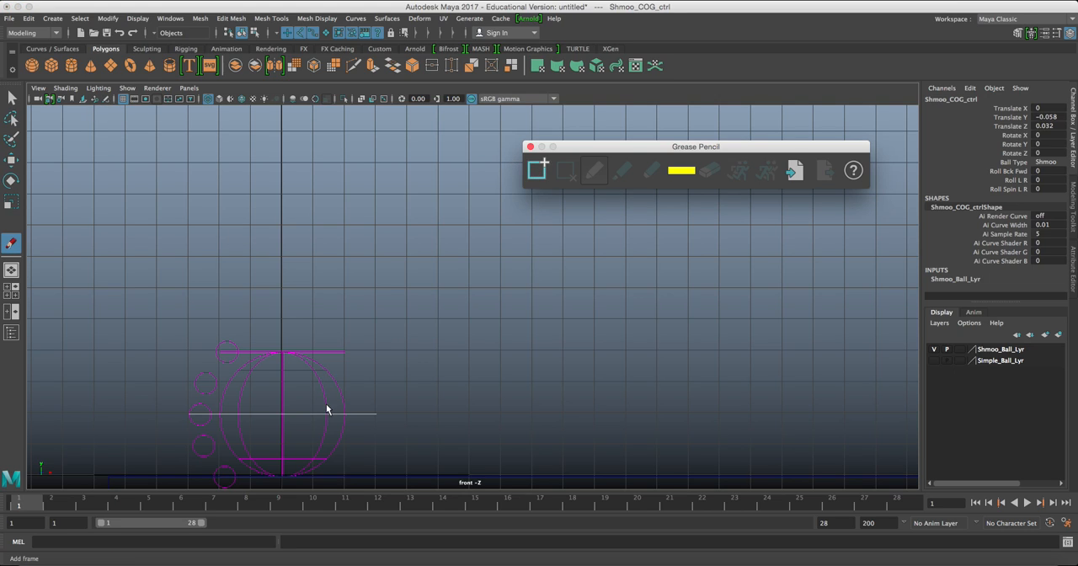
mouse_move(276, 382)
mouse_down()
mouse_move(292, 382)
mouse_move(288, 358)
mouse_up()
mouse_move(275, 319)
mouse_down()
mouse_move(294, 319)
mouse_move(289, 289)
mouse_up()
mouse_move(277, 255)
mouse_down()
mouse_move(287, 255)
mouse_move(294, 195)
mouse_up()
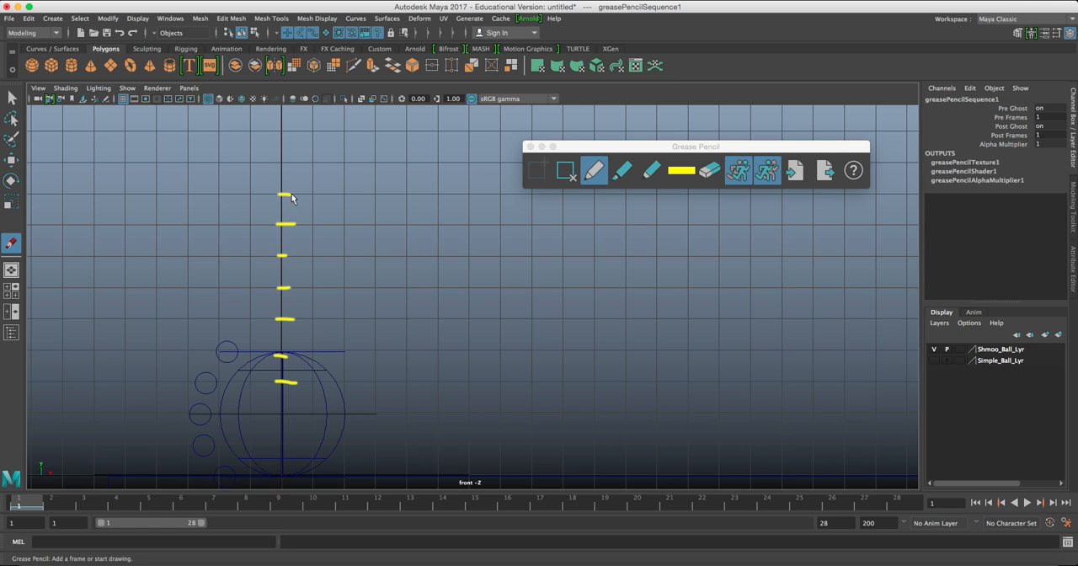
Delete the Grease Pencil frame, close the tool and reselect Shmoo_COG_ctrl, and undo the frame deletion.
click(570, 174)
click(531, 147)
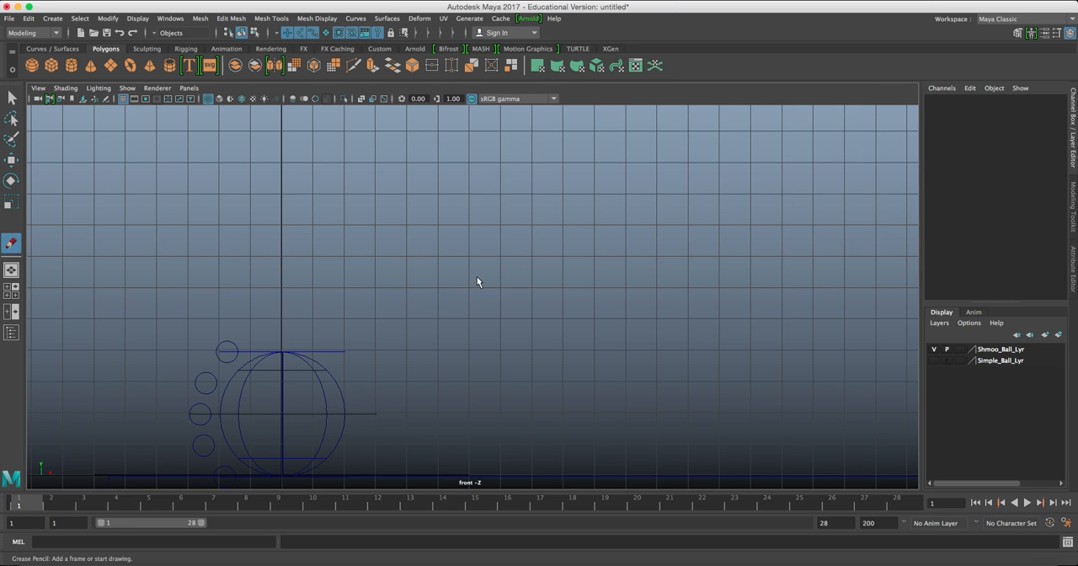
key(w)
click(371, 413)
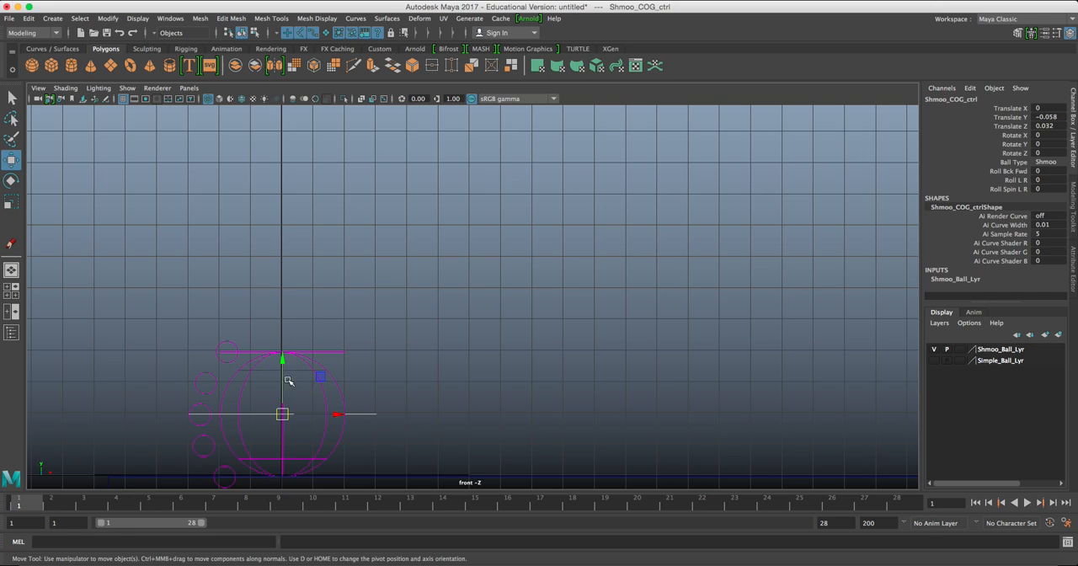
key(ctrl+z)
key(ctrl+z)
key(ctrl+z)
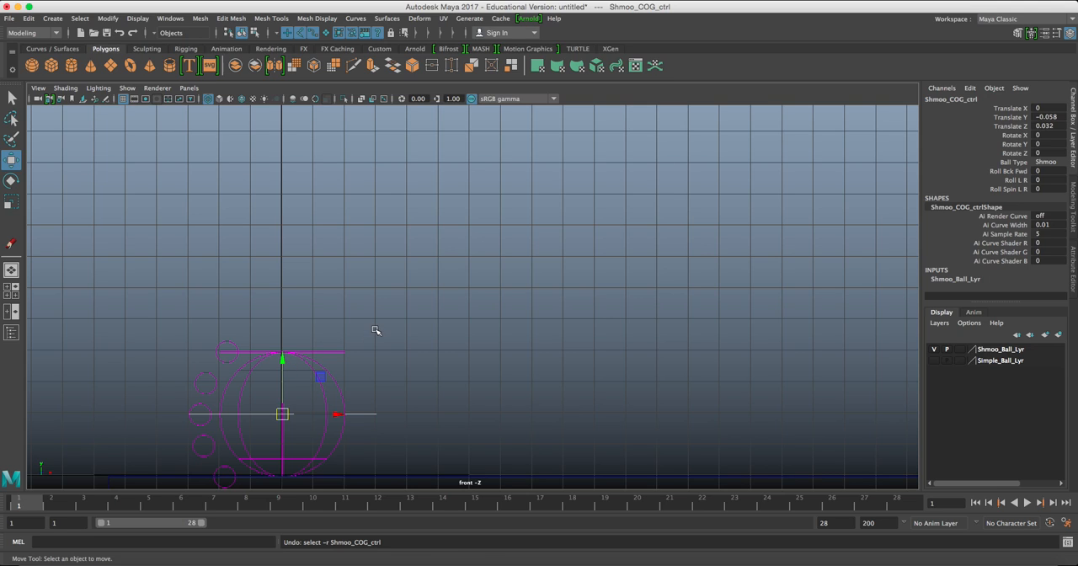
Raise Shmoo_COG_ctrl to about 6.988 in Translate Y and switch the viewport to smooth shaded display.
drag(352, 399, 380, 436)
drag(283, 353, 279, 139)
key(5)
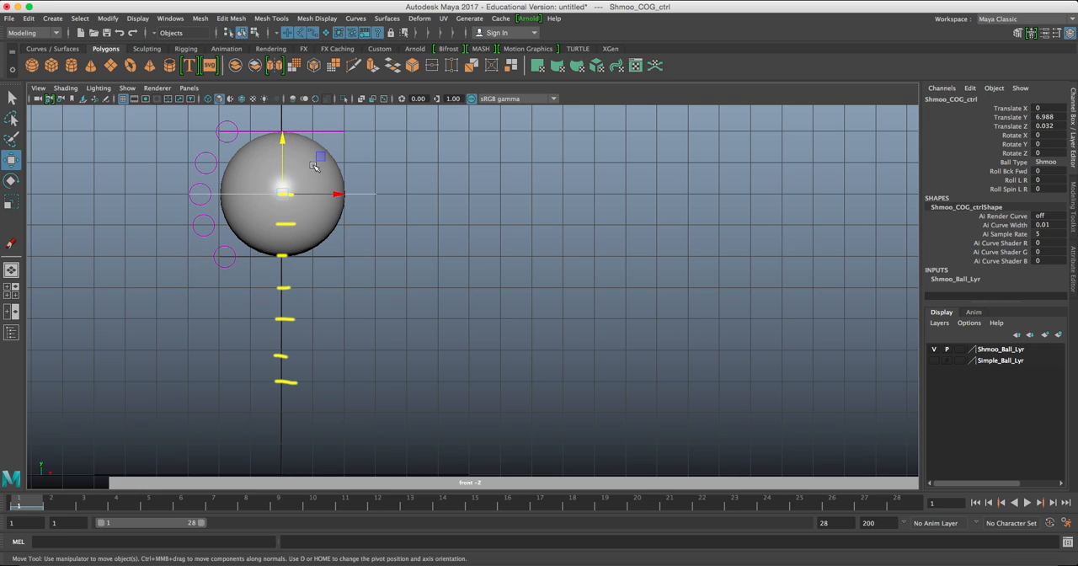
Remove the Grease Pencil guide marks, close the Grease Pencil tool and return to the Move tool.
click(105, 99)
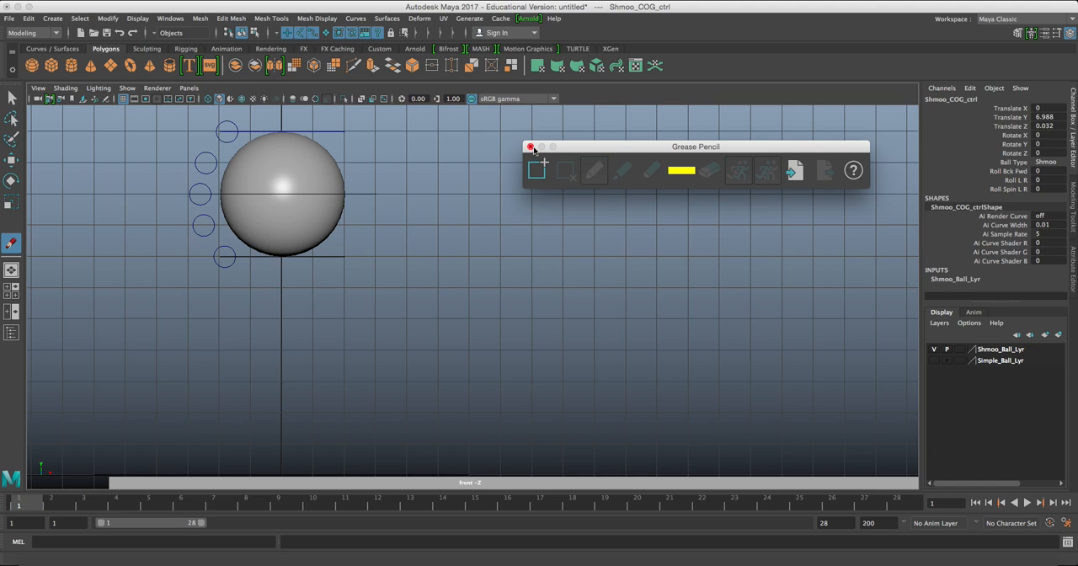
click(529, 146)
key(w)
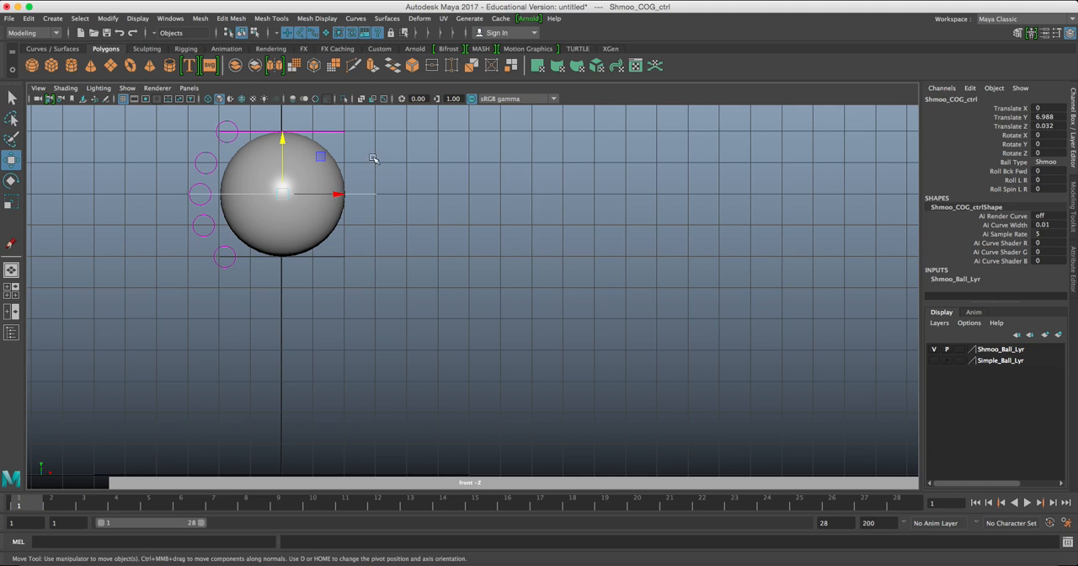
Set a key on Shmoo_COG_ctrl at frame 1 with the ball in its raised position.
alt+middle_drag(417, 239, 306, 229)
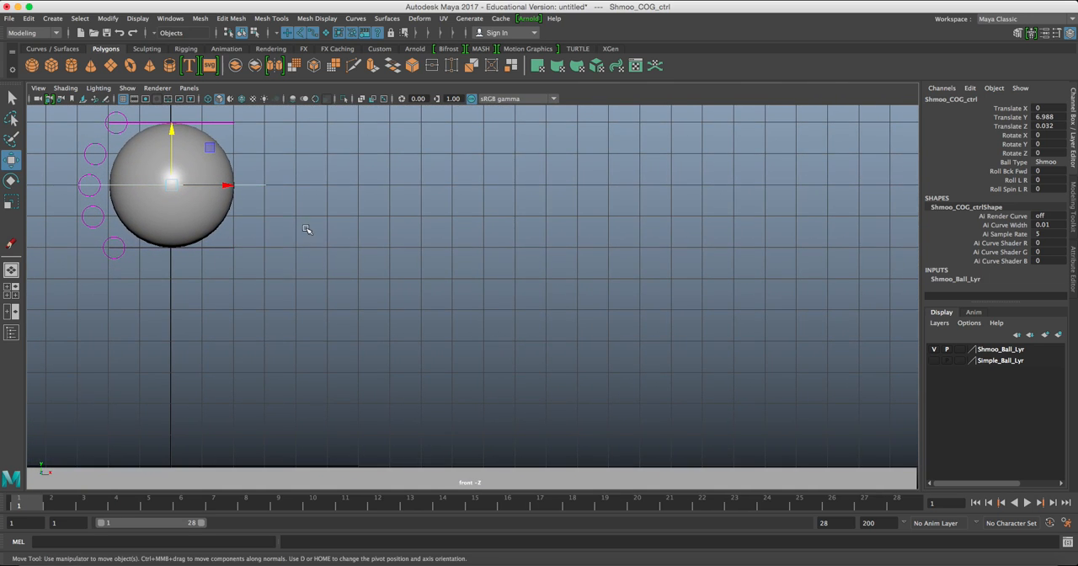
drag(256, 152, 328, 228)
key(s)
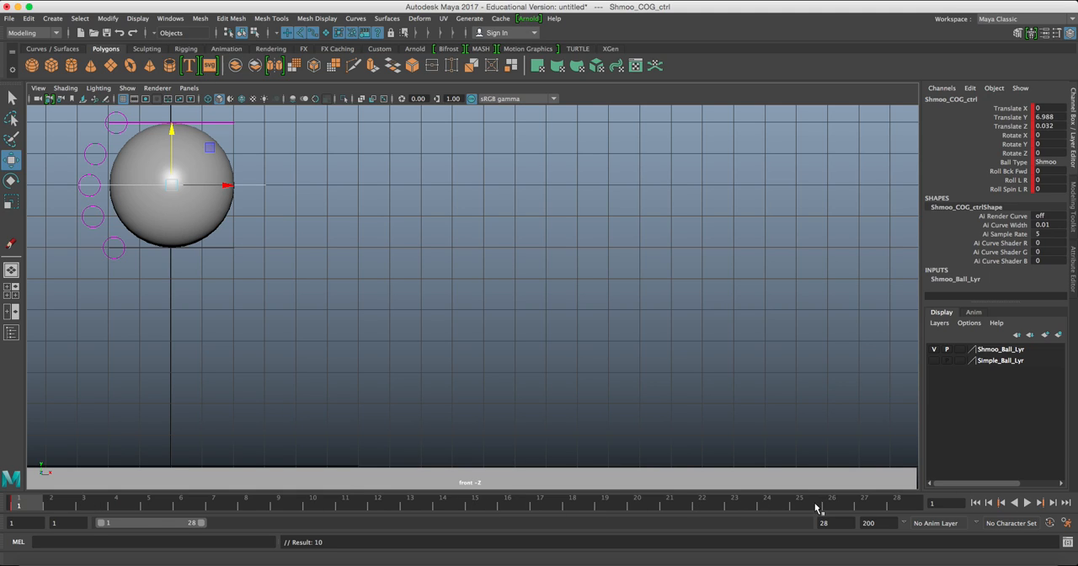
At frame 27, move Shmoo_COG_ctrl to about 2.081 in Translate Z, set Translate Y to 0 and key it.
click(865, 504)
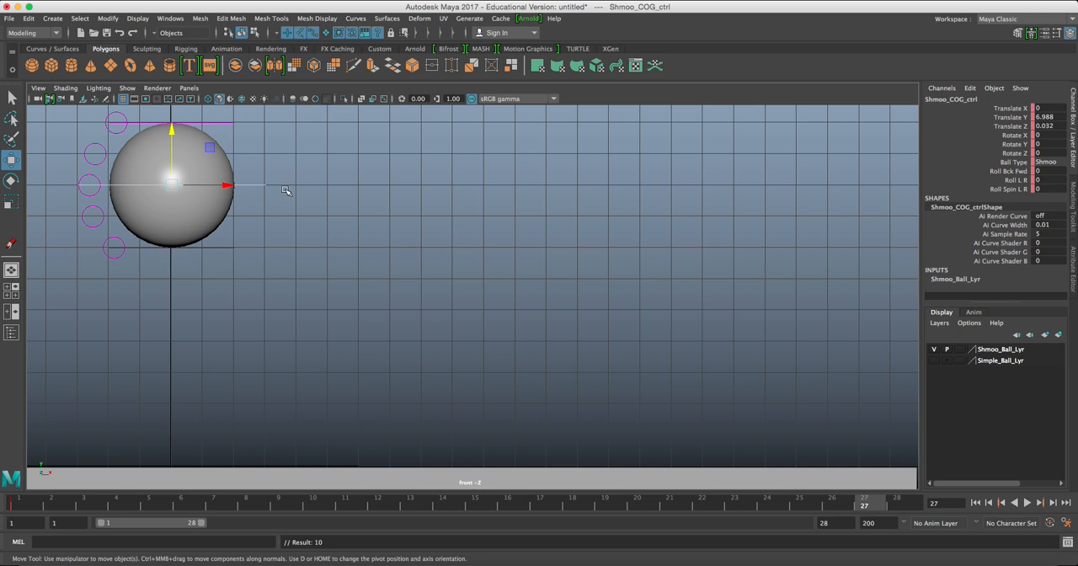
drag(225, 183, 293, 182)
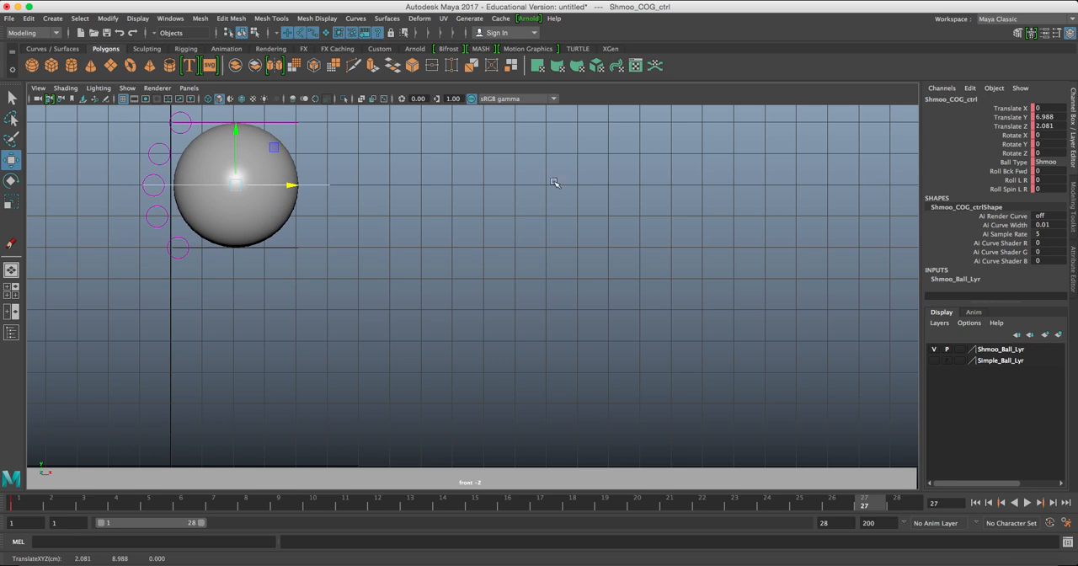
double_click(1059, 116)
key(Return)
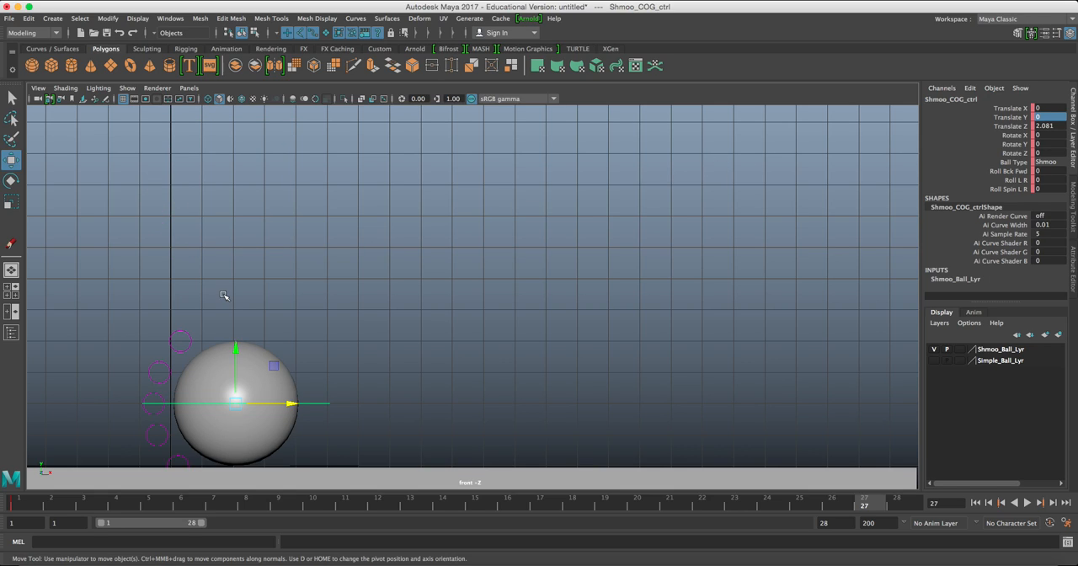
key(s)
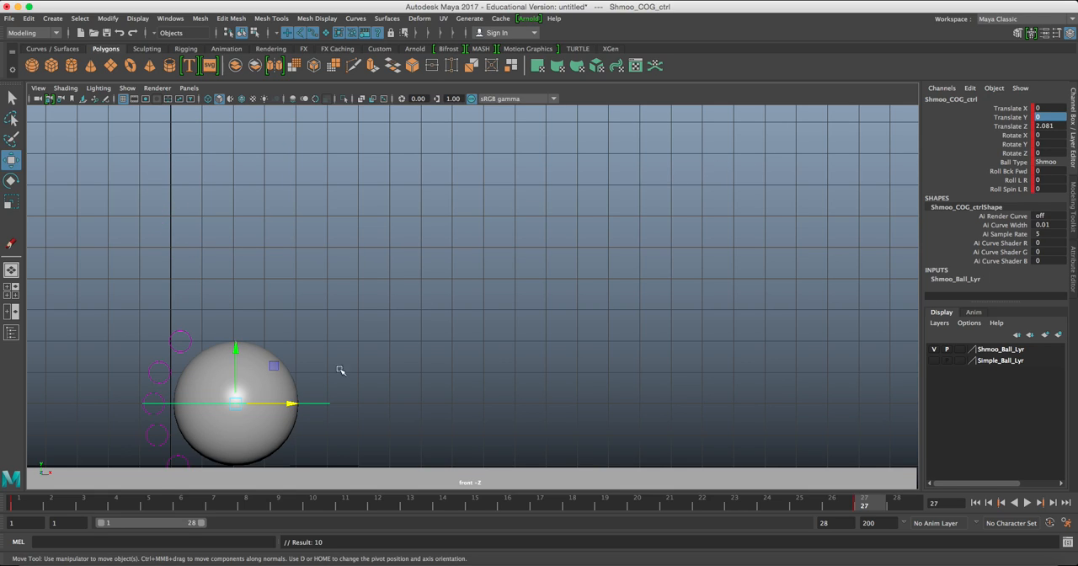
Scrub and play the ball's fall to check its timing, stop playback and return to frame 1.
drag(26, 506, 885, 497)
click(975, 503)
click(1028, 503)
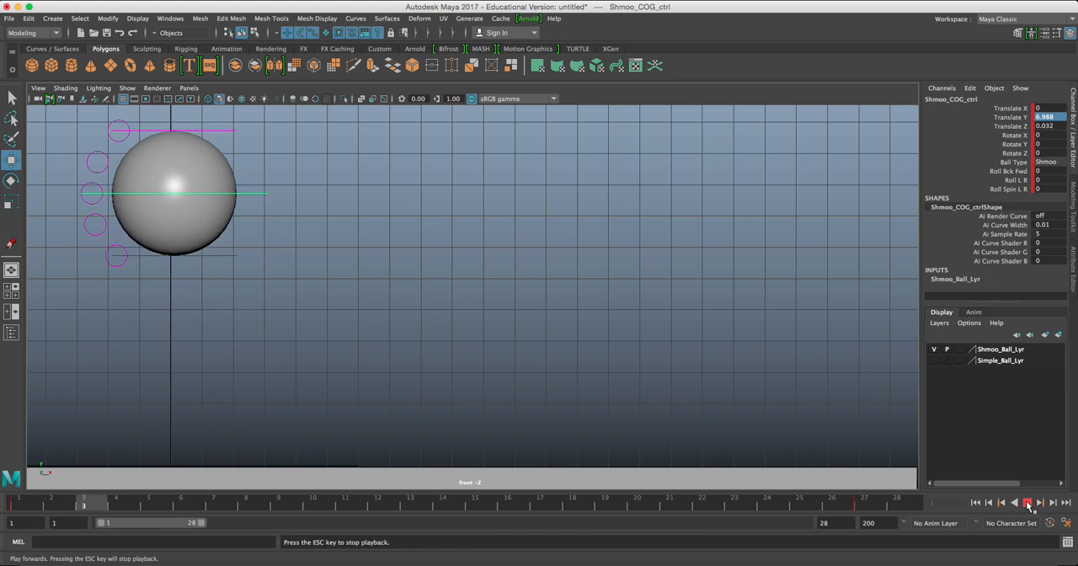
click(1028, 503)
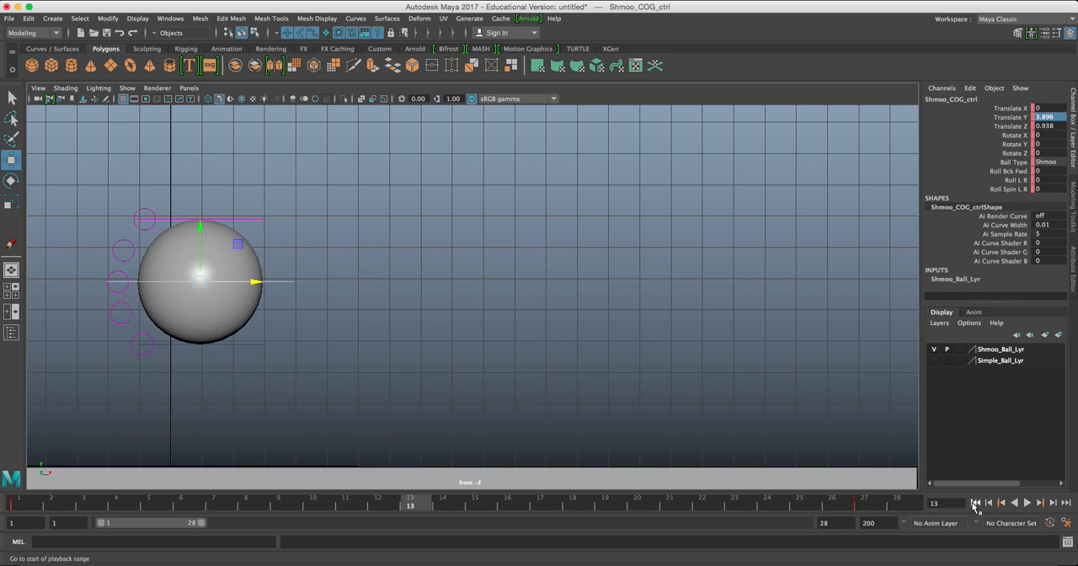
click(975, 503)
Raise the ball's starting position at frame 1 to about 11.006 in Translate Y and key it.
alt+middle_drag(242, 258, 271, 344)
scroll(246, 311, down, 4)
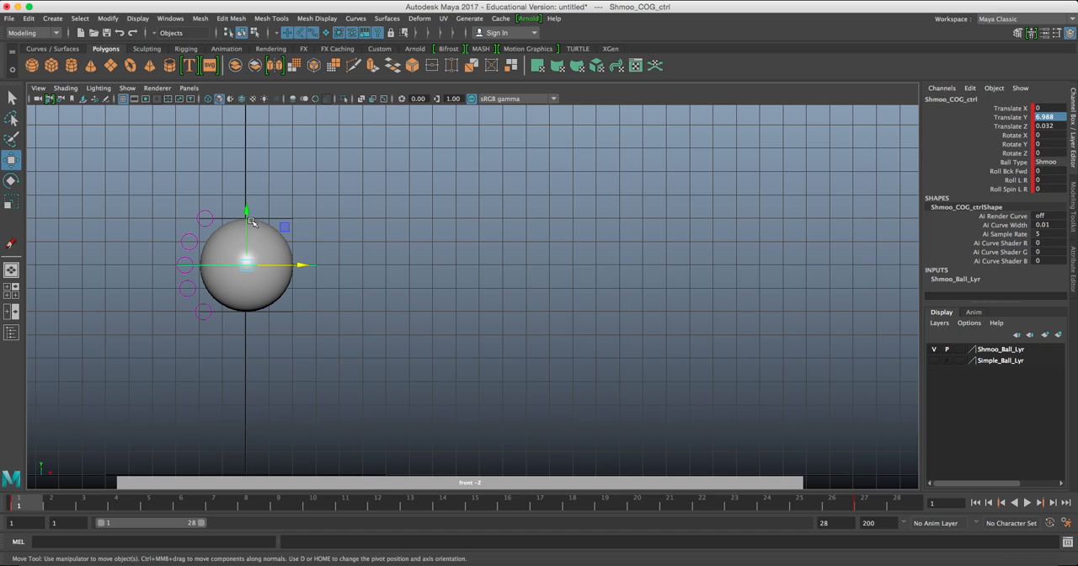
drag(246, 213, 248, 117)
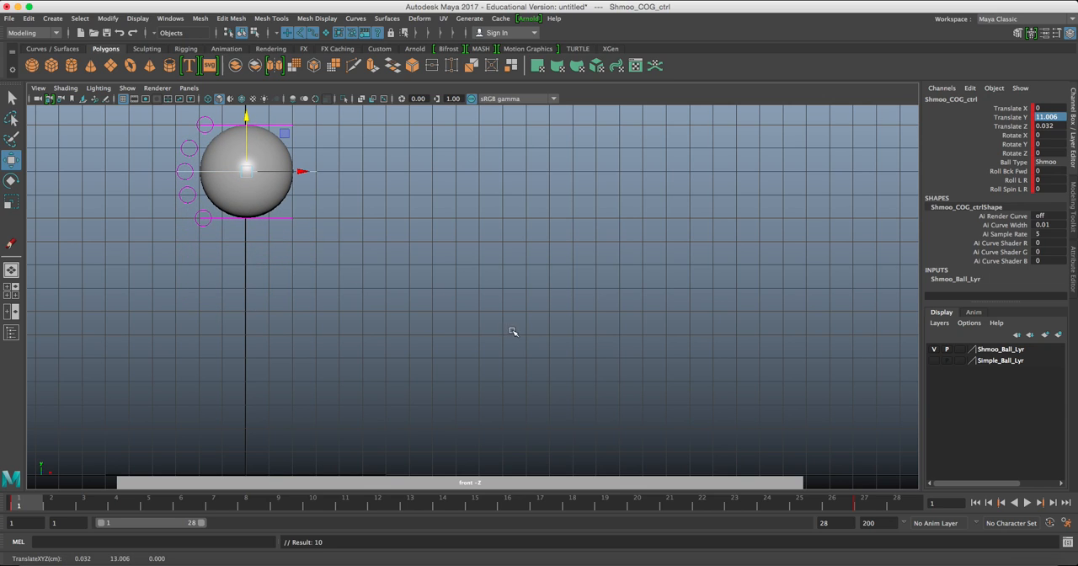
Play back the drop from the raised start, and shift the playback range to frames 27–110 with frame 27 current.
click(1026, 503)
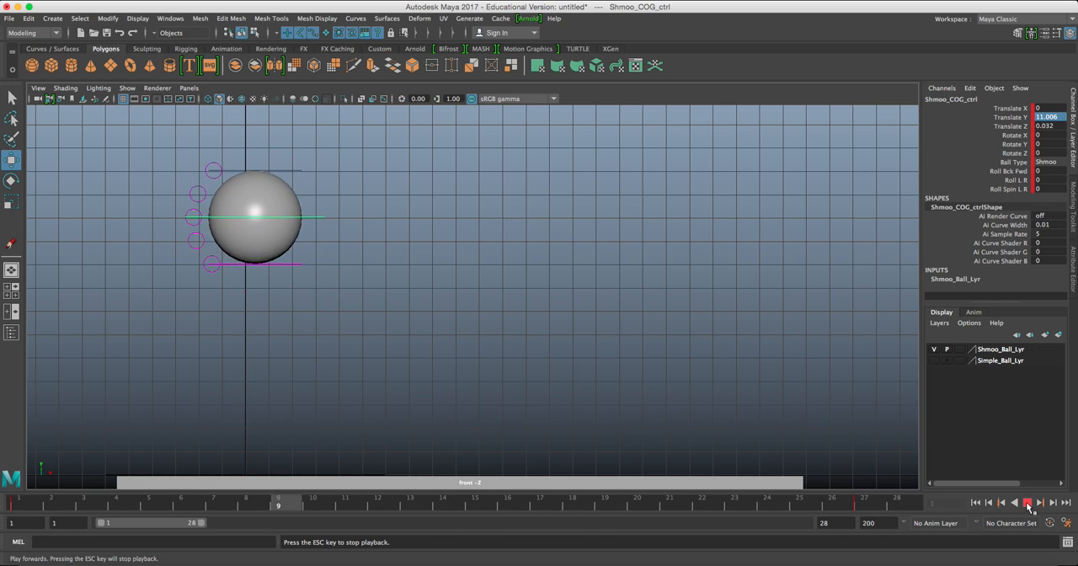
click(1026, 502)
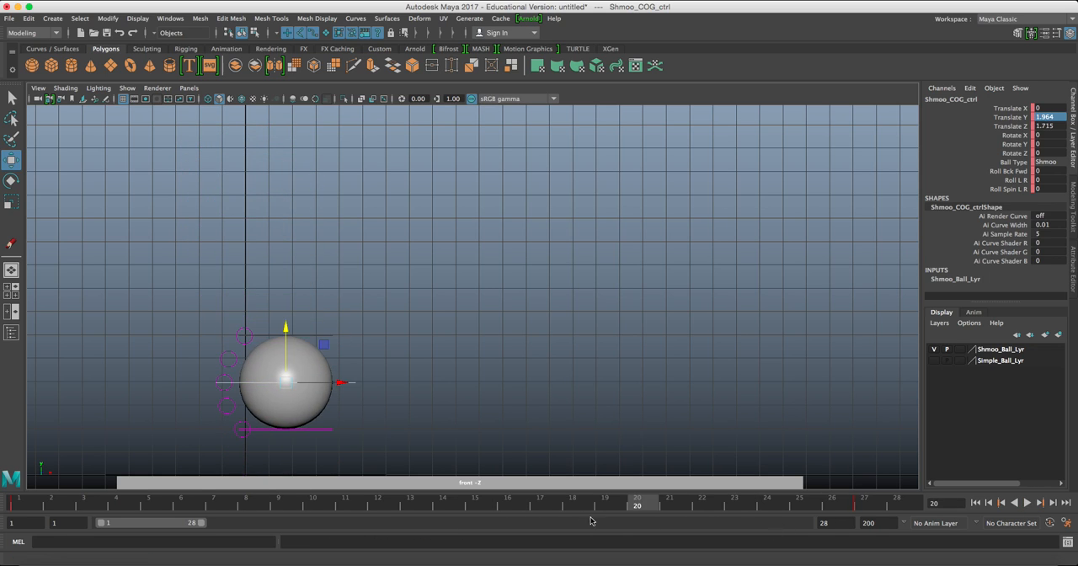
drag(201, 526, 446, 527)
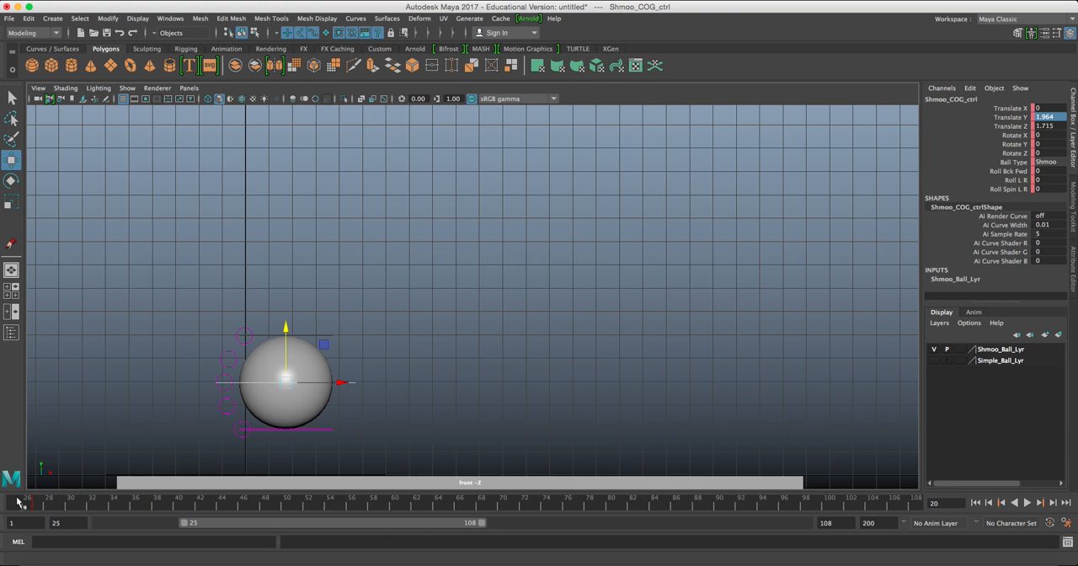
click(38, 503)
alt+middle_drag(419, 349, 396, 321)
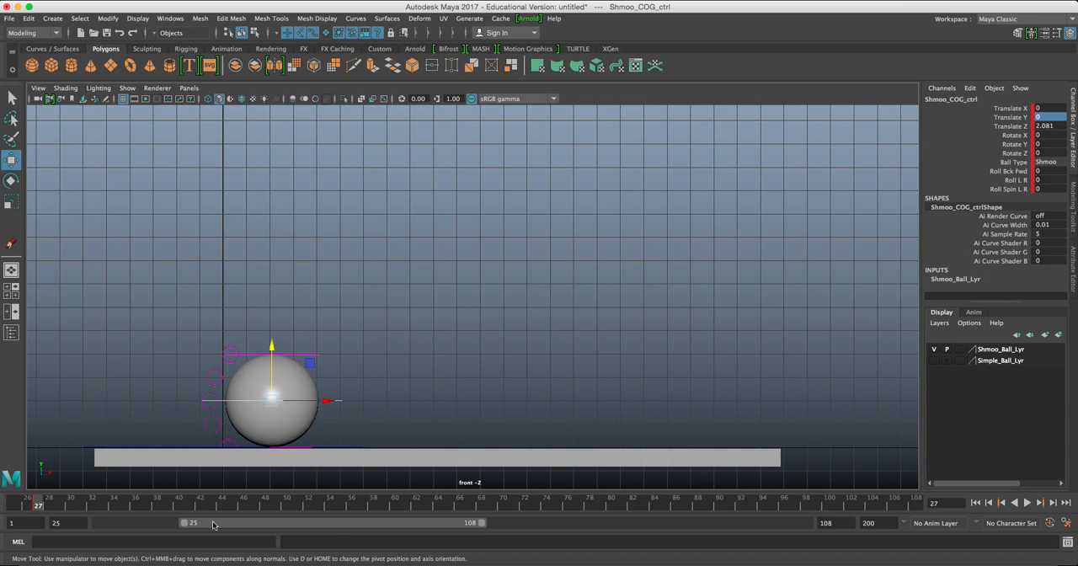
drag(340, 525, 345, 524)
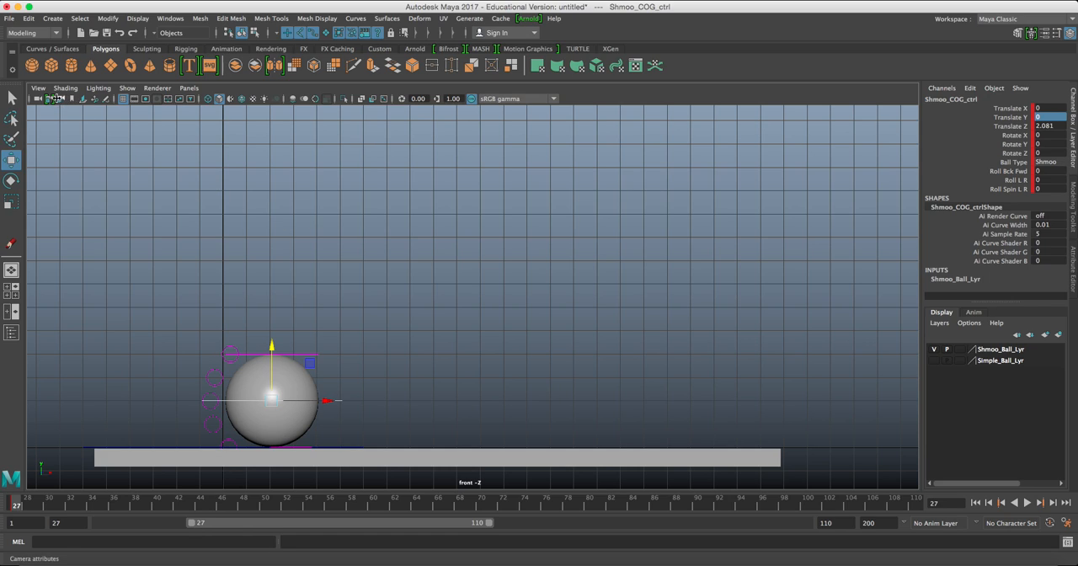
Add a Grease Pencil frame at frame 27 and draw yellow ticks marking two grid units across and six up from the ball's centre.
click(103, 98)
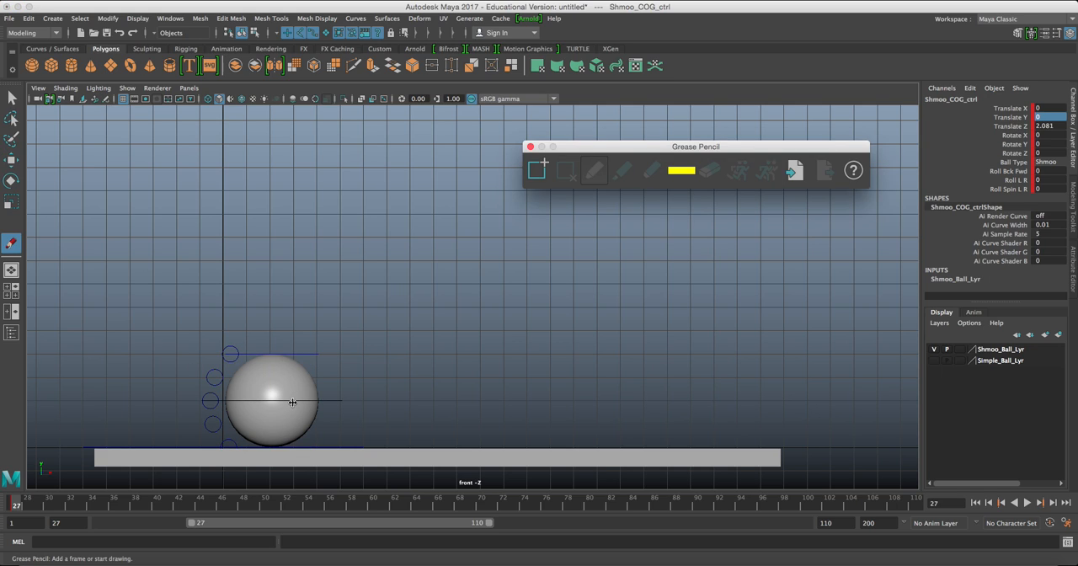
click(537, 170)
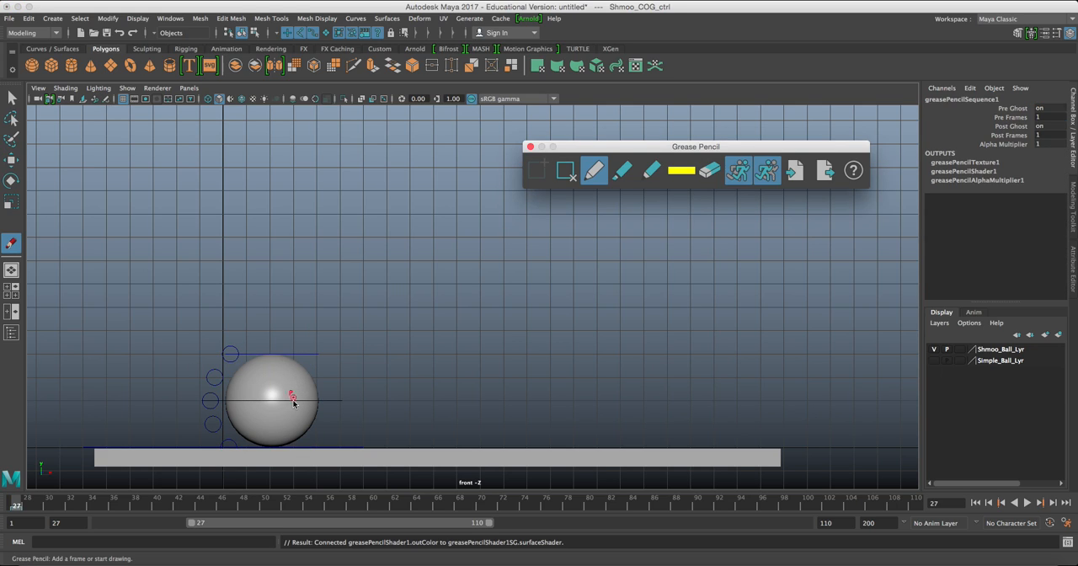
mouse_move(294, 350)
mouse_down()
mouse_move(293, 365)
mouse_move(316, 370)
mouse_up()
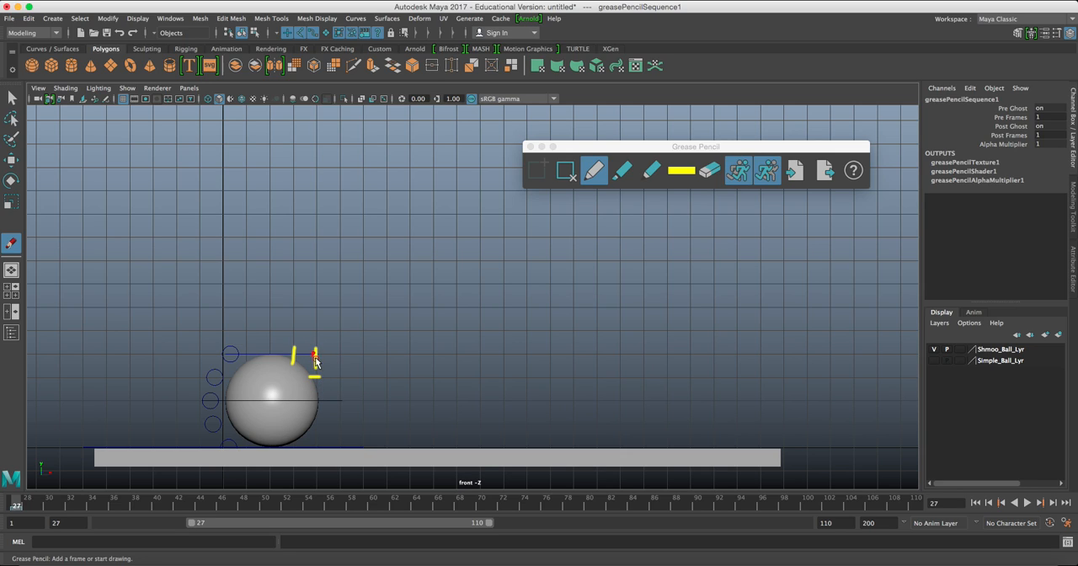
mouse_move(310, 355)
mouse_down()
mouse_move(323, 354)
mouse_move(323, 259)
mouse_up()
click(602, 150)
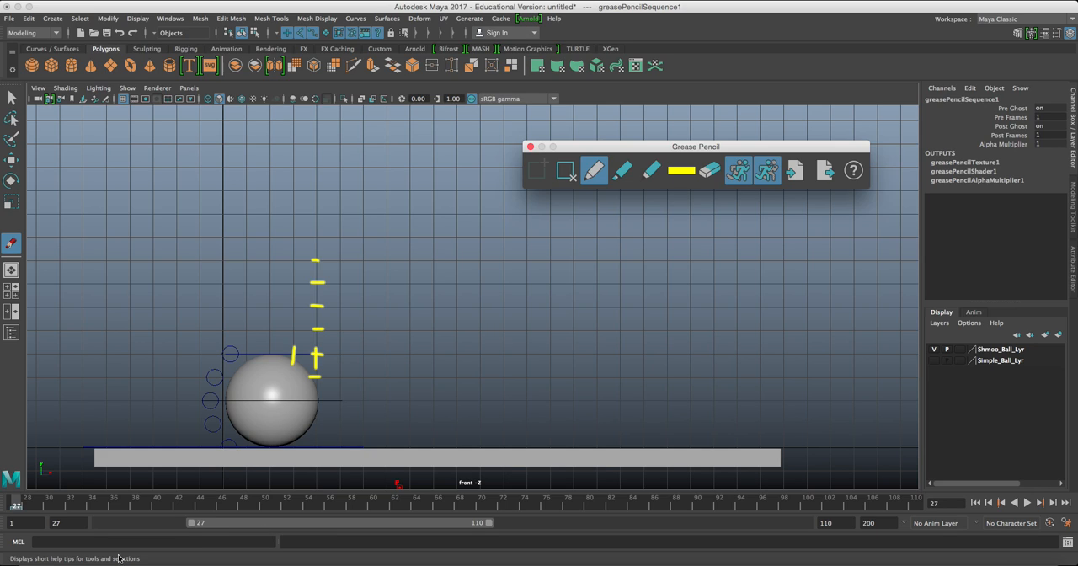
At frame 34, move Shmoo_COG_ctrl to the topmost tick, about 5.991 in Translate Y and 4.03 in Translate Z, and key it.
click(92, 503)
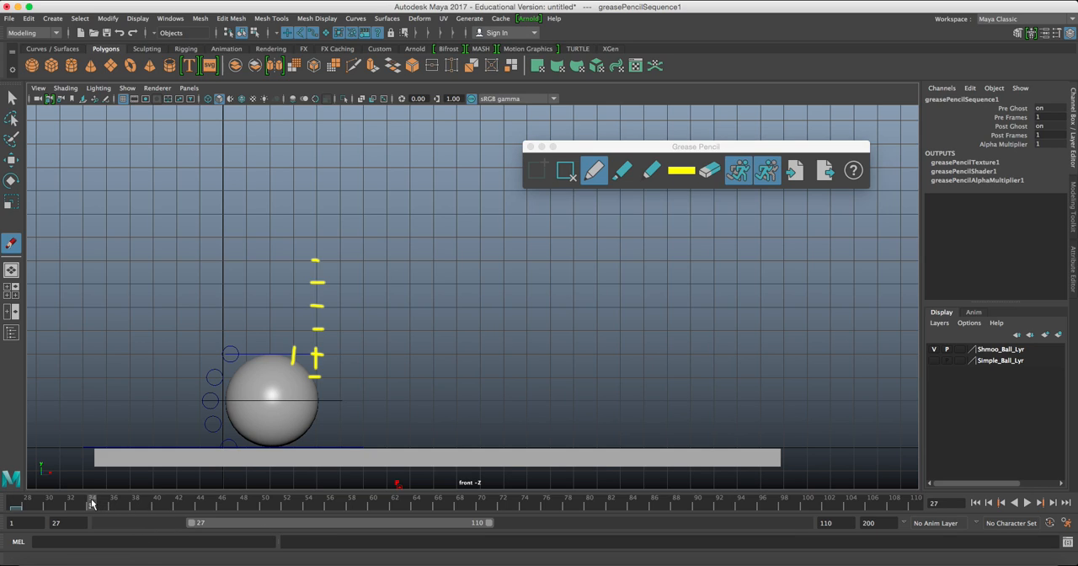
key(w)
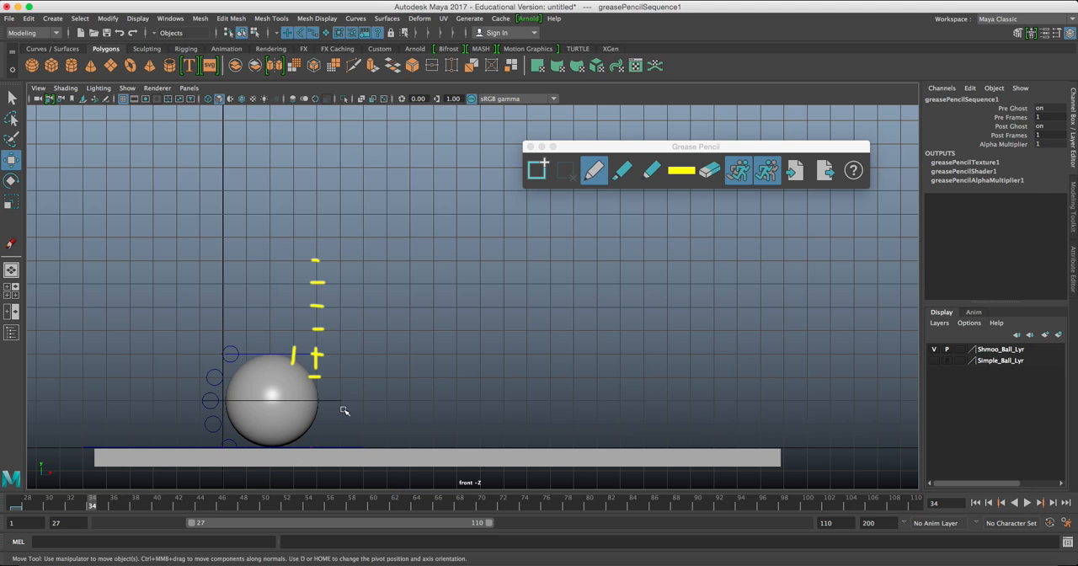
click(341, 404)
drag(274, 399, 316, 262)
drag(318, 261, 318, 261)
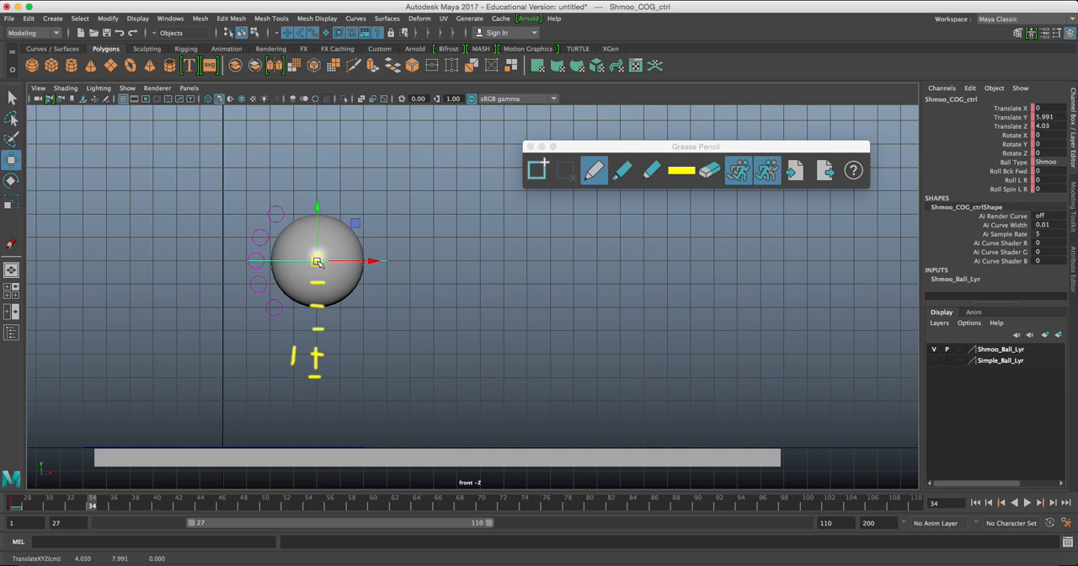
key(s)
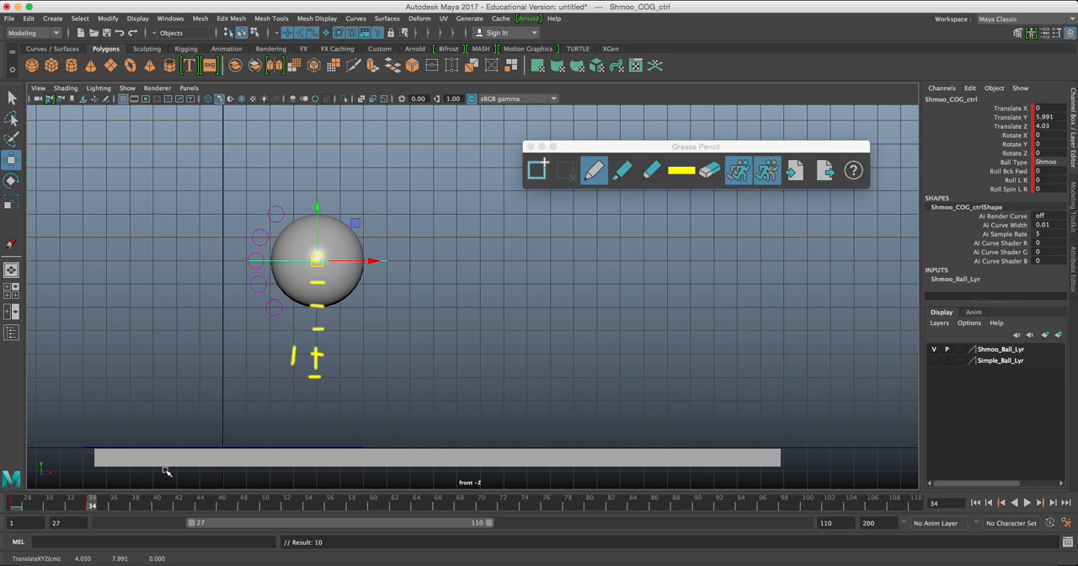
Add a Grease Pencil frame at frame 43 and draw three vertical ticks one grid unit apart, forward of the ball's centre.
click(189, 505)
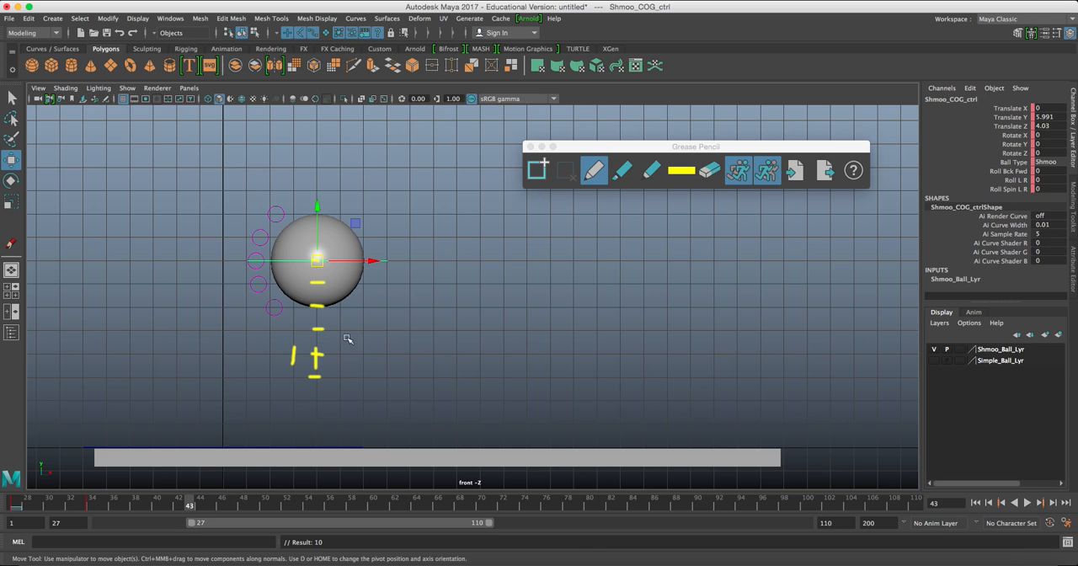
click(536, 170)
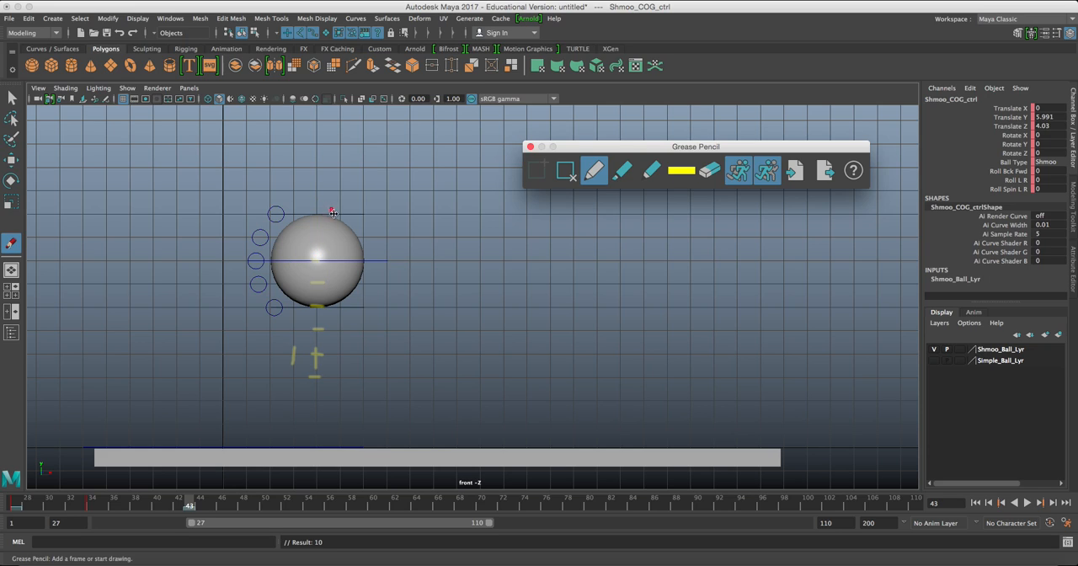
mouse_move(339, 253)
mouse_down()
mouse_move(340, 278)
mouse_move(387, 270)
mouse_move(388, 285)
mouse_up()
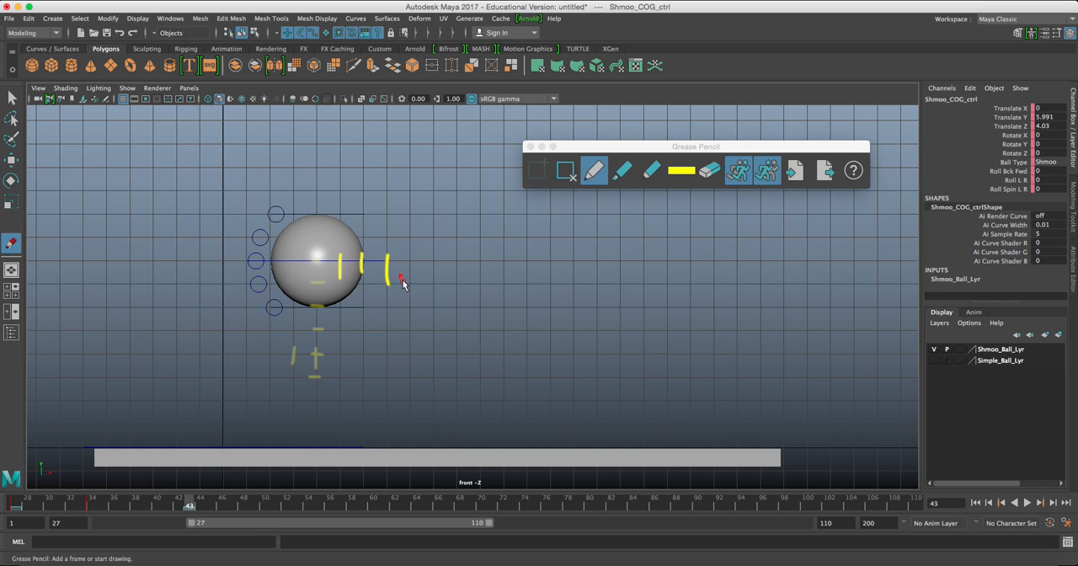
At frame 43, move Shmoo_COG_ctrl below the third tick, about 7.062 in Translate Z, and set Translate Y to 0.
key(w)
mouse_move(317, 261)
mouse_down()
mouse_move(385, 364)
mouse_move(387, 401)
mouse_up()
double_click(1044, 117)
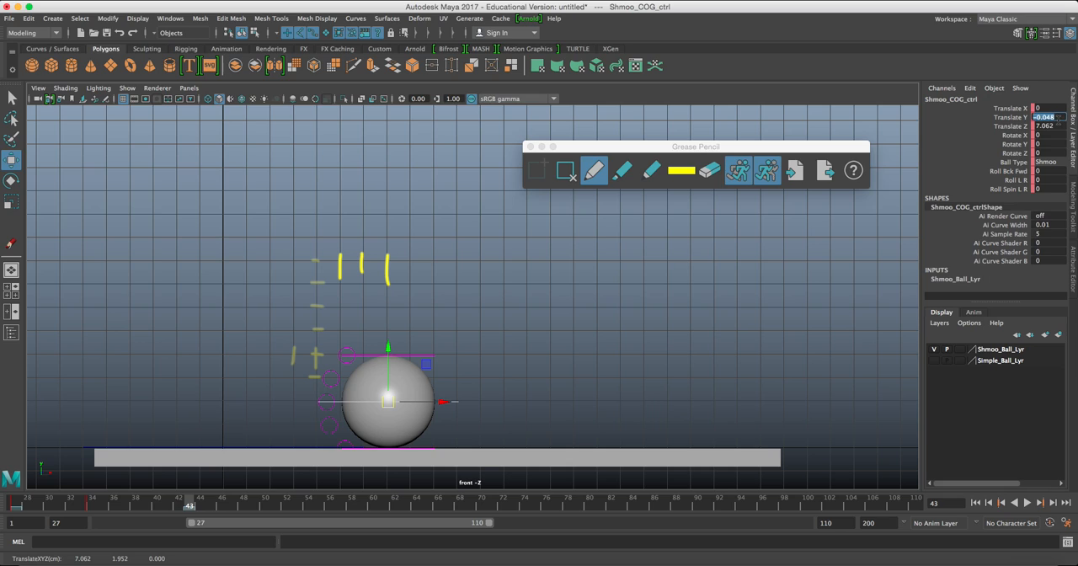
text(0)
key(Return)
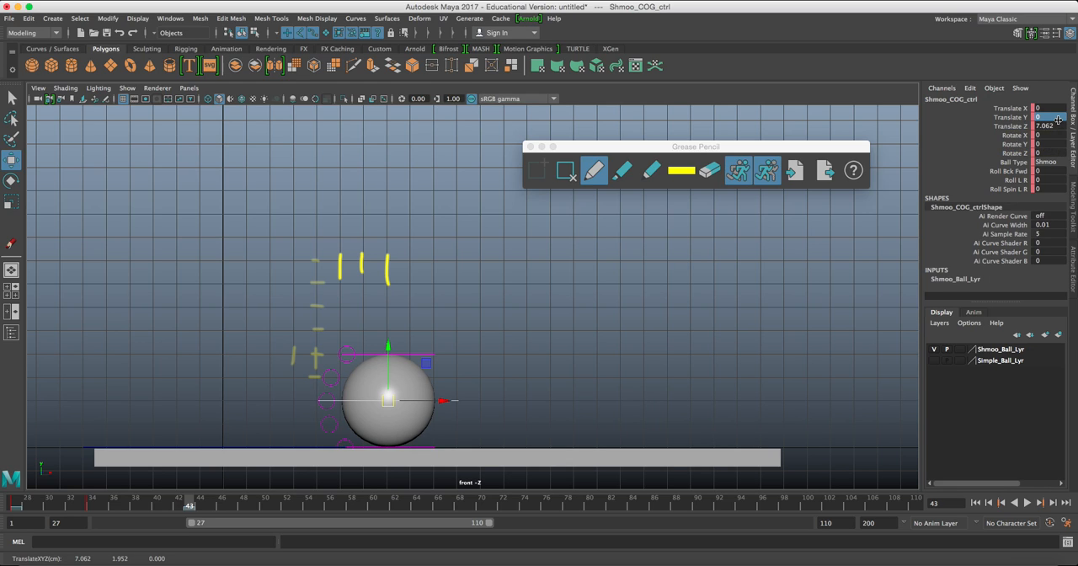
drag(513, 349, 453, 416)
scroll(452, 414, up, 2)
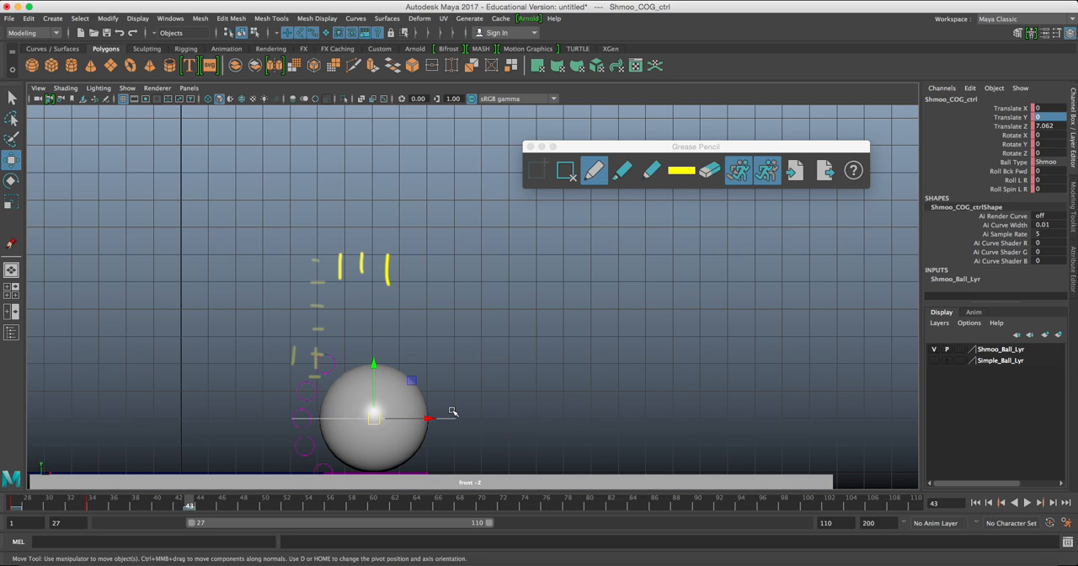
Key the ball control at frame 43 and remove the Grease Pencil frames at 43 and 27.
click(566, 171)
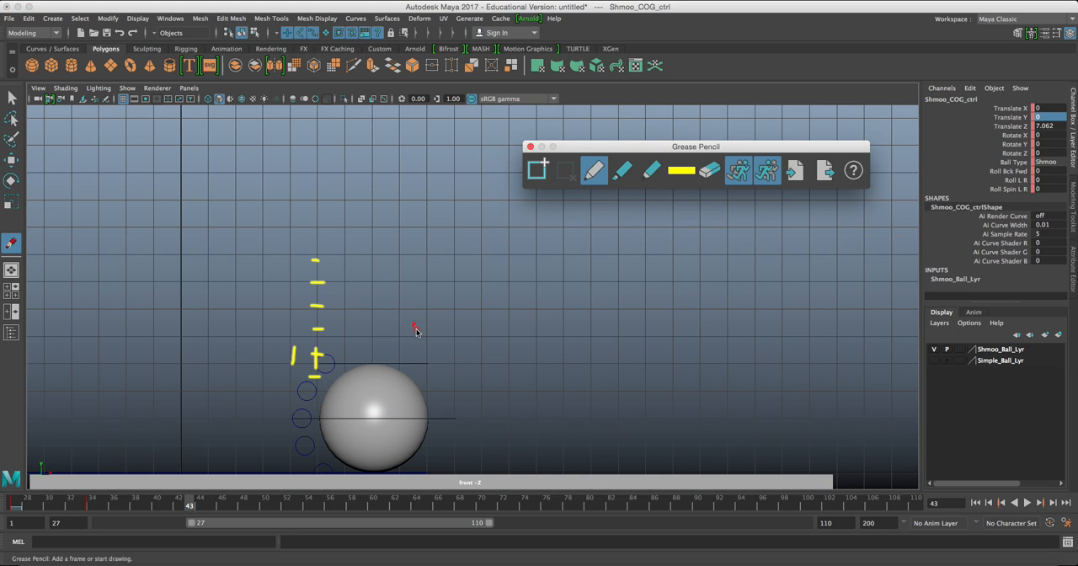
key(w)
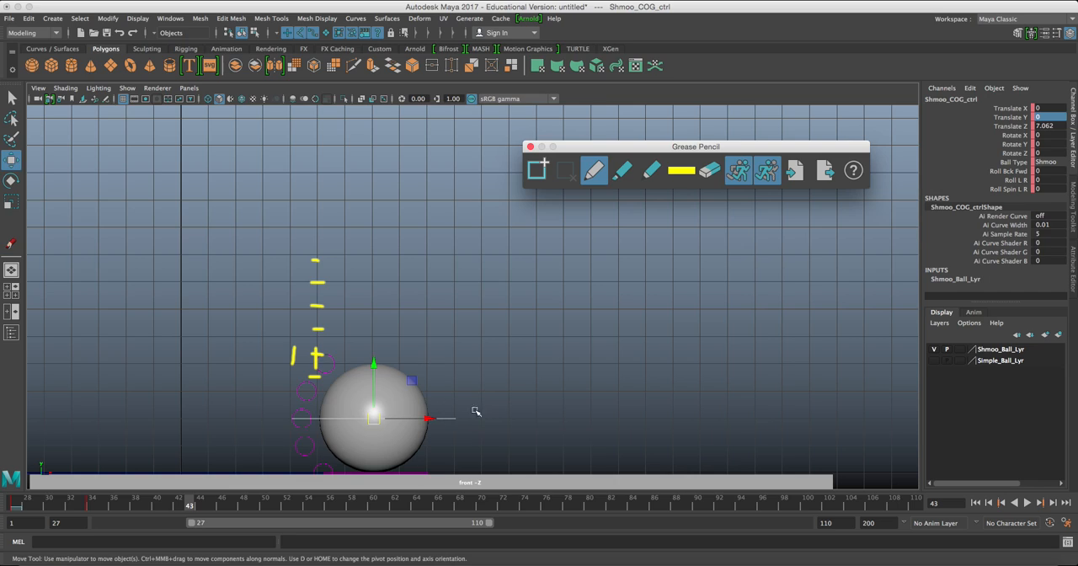
click(18, 504)
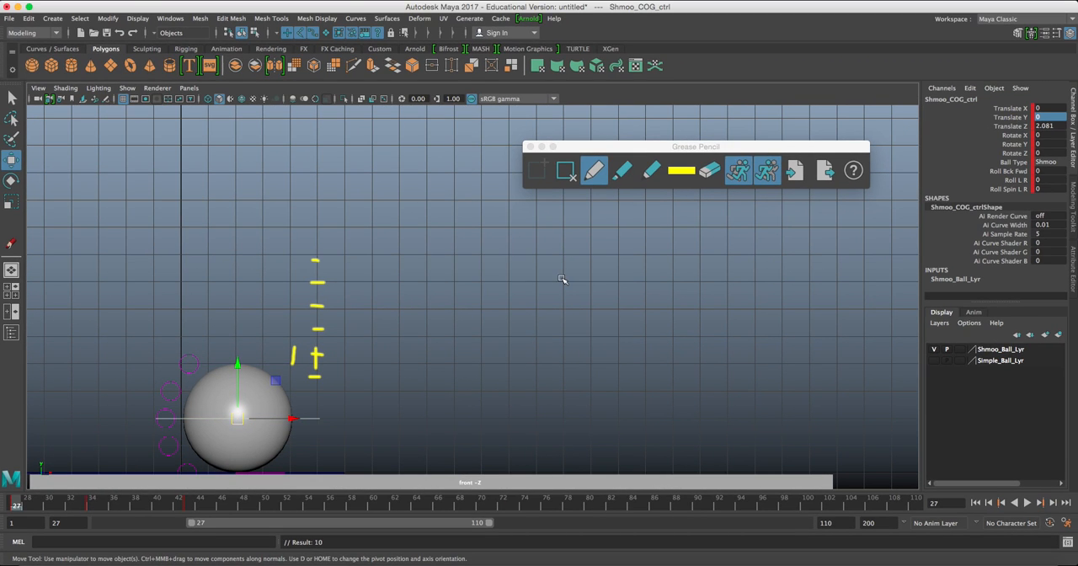
click(567, 172)
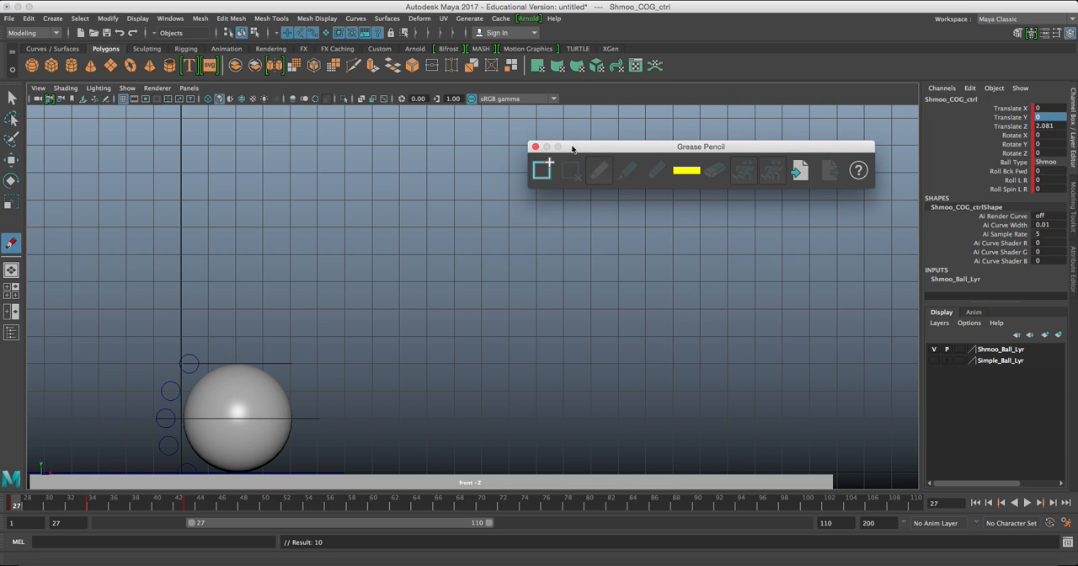
drag(567, 148, 670, 132)
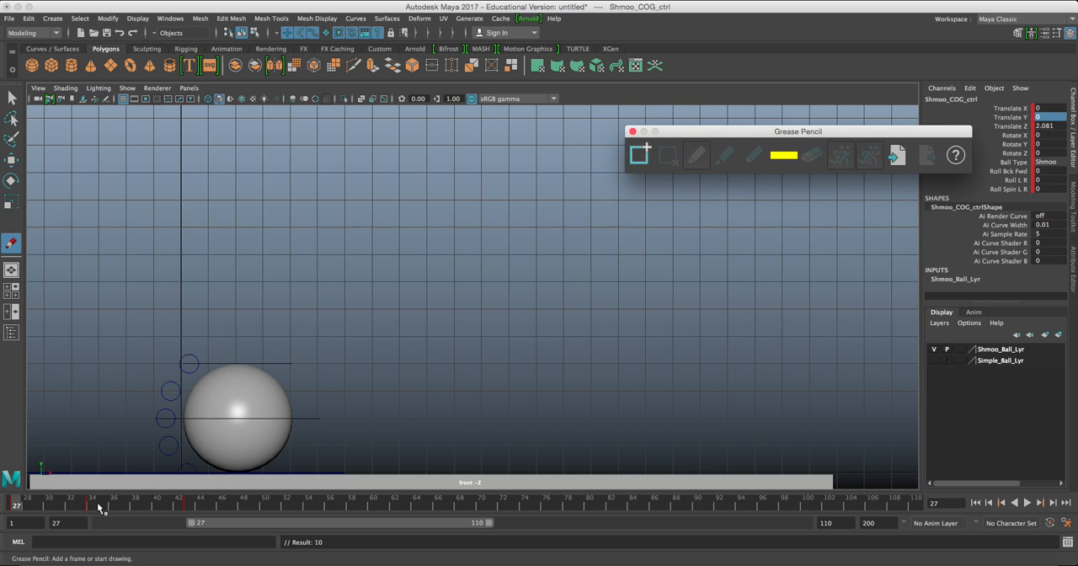
Extend the playback range back to frames 1–110 and return to the first key at frame 1.
drag(193, 523, 100, 523)
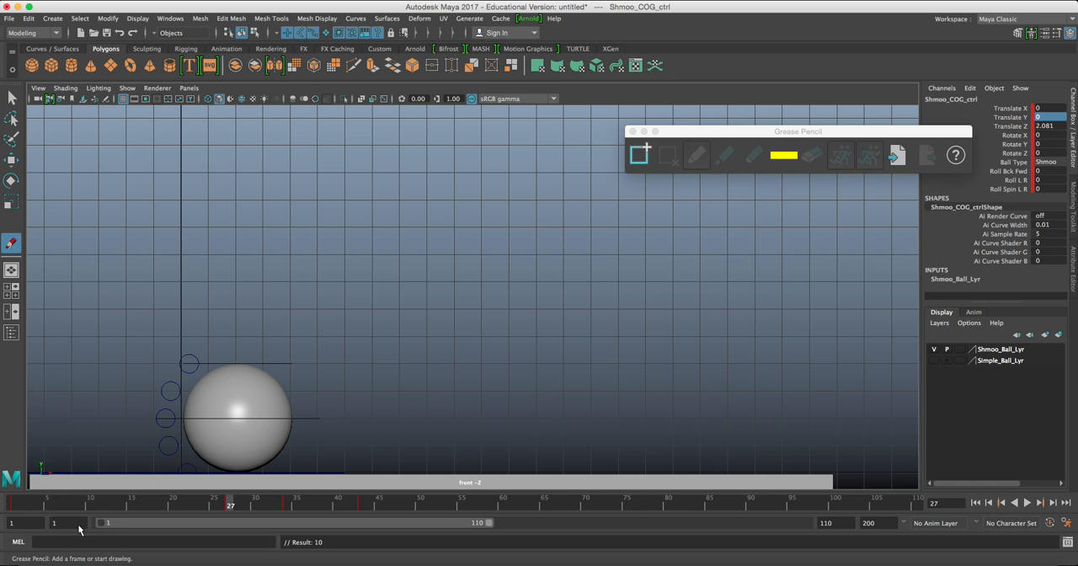
key(comma)
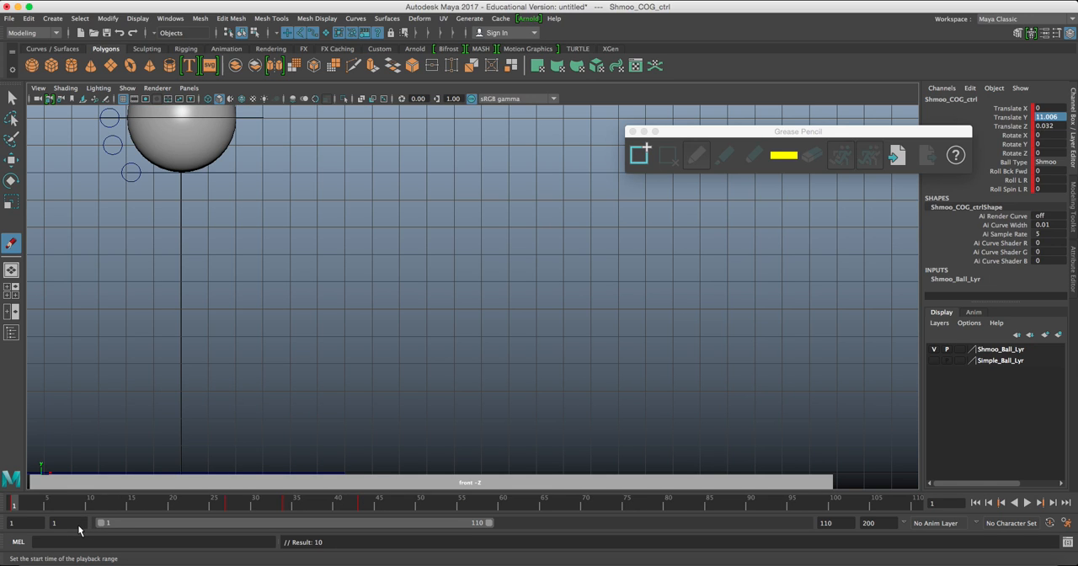
alt+middle_drag(177, 402, 174, 427)
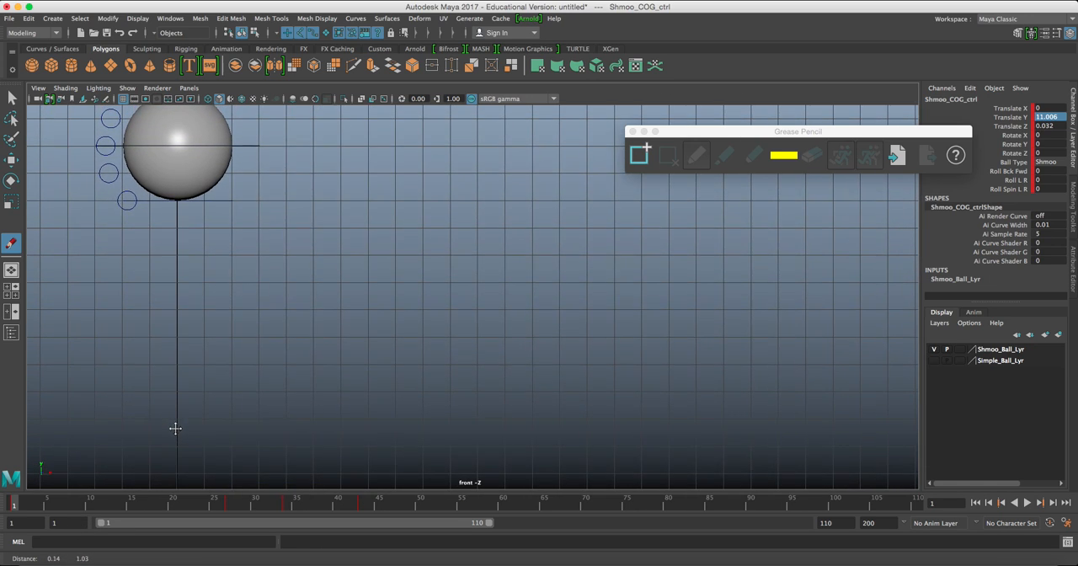
scroll(175, 426, down, 1)
Step back and forth through the ball's keyed poses at frames 1, 27, 34 and 43 to examine their timing and spacing.
key(period)
key(comma)
key(period)
key(comma)
key(period)
key(comma)
key(period)
key(comma)
key(period)
key(comma)
key(period)
key(period)
key(comma)
key(period)
key(period)
key(comma)
key(comma)
key(comma)
key(period)
key(period)
key(period)
key(comma)
key(comma)
key(comma)
key(period)
key(period)
key(period)
key(comma)
key(comma)
key(comma)
key(comma)
key(period)
key(period)
key(period)
key(period)
key(comma)
key(comma)
key(period)
key(comma)
key(period)
key(period)
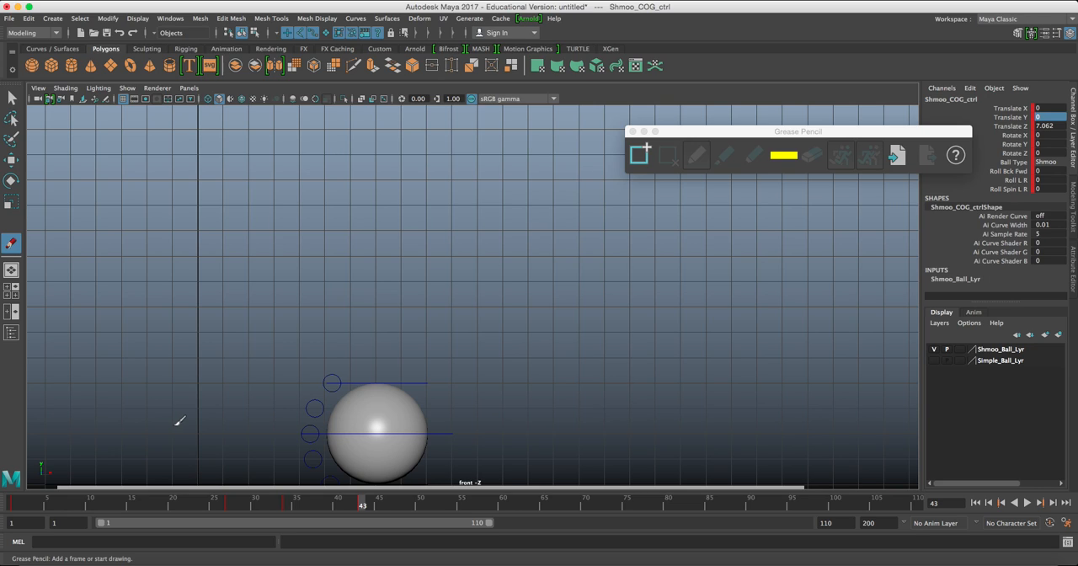
Add a Grease Pencil frame at frame 49 and draw ticks marking two grid units across and four up from the ball's centre.
click(412, 505)
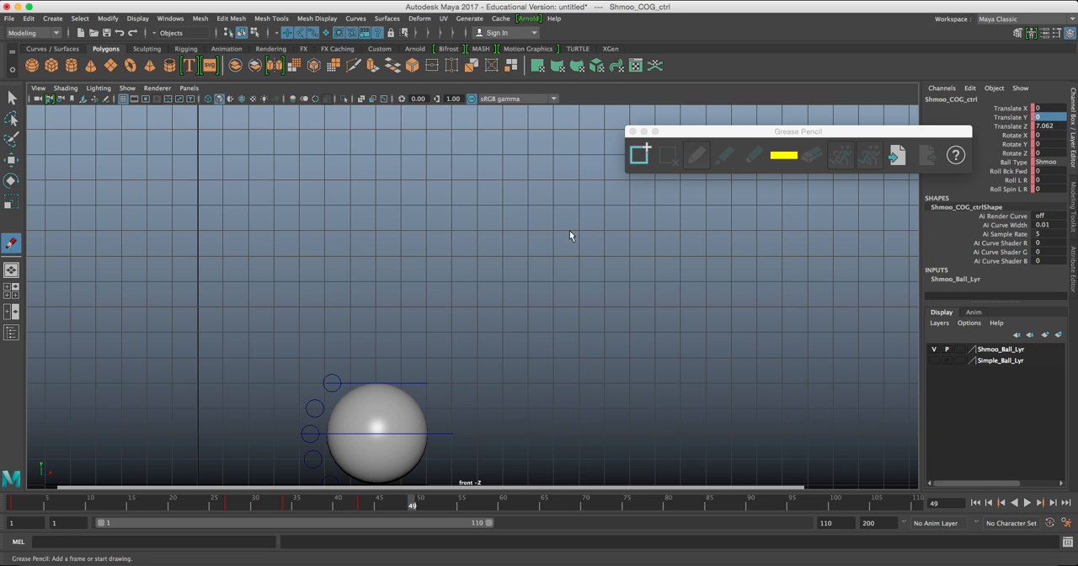
click(639, 155)
mouse_move(375, 413)
mouse_down()
mouse_move(399, 444)
mouse_move(423, 443)
mouse_up()
mouse_move(421, 408)
mouse_down()
mouse_move(432, 408)
mouse_move(437, 330)
mouse_up()
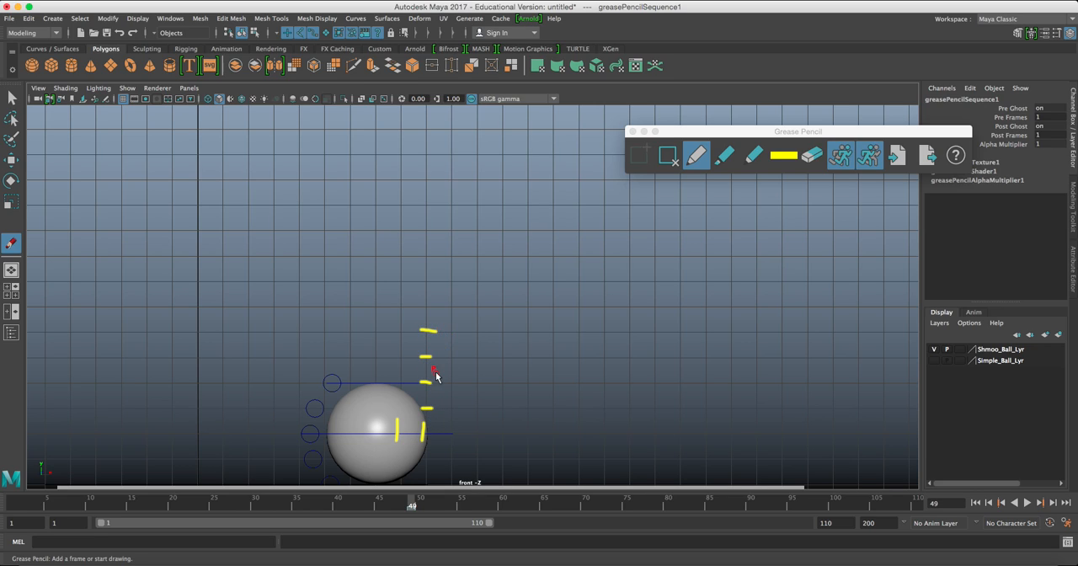
At frame 49, move Shmoo_COG_ctrl to the topmost tick, about 4.025 in Translate Y and 9.03 in Translate Z, and key it.
key(w)
click(371, 446)
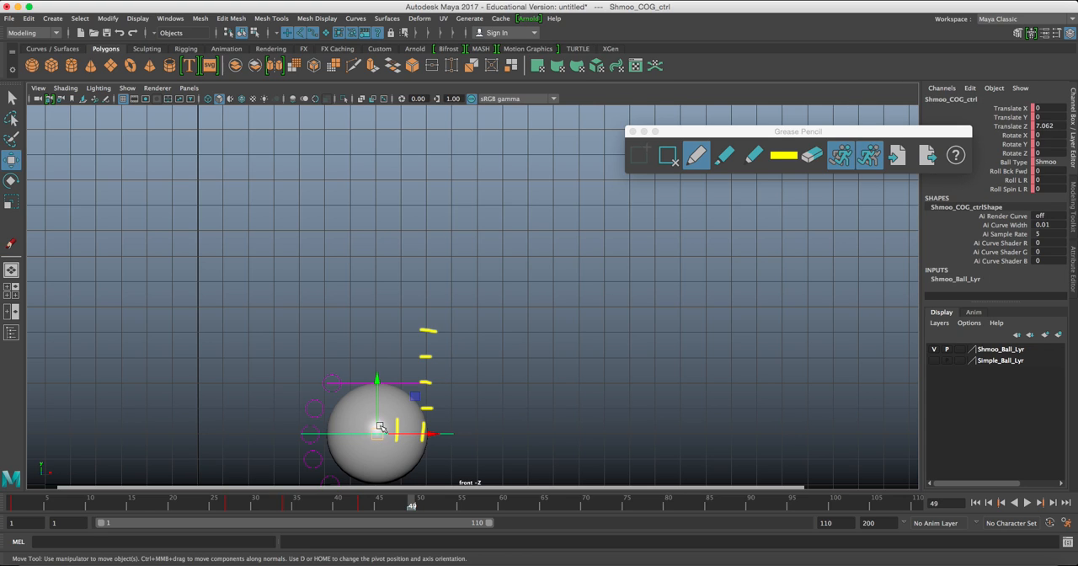
drag(377, 433, 427, 332)
key(s)
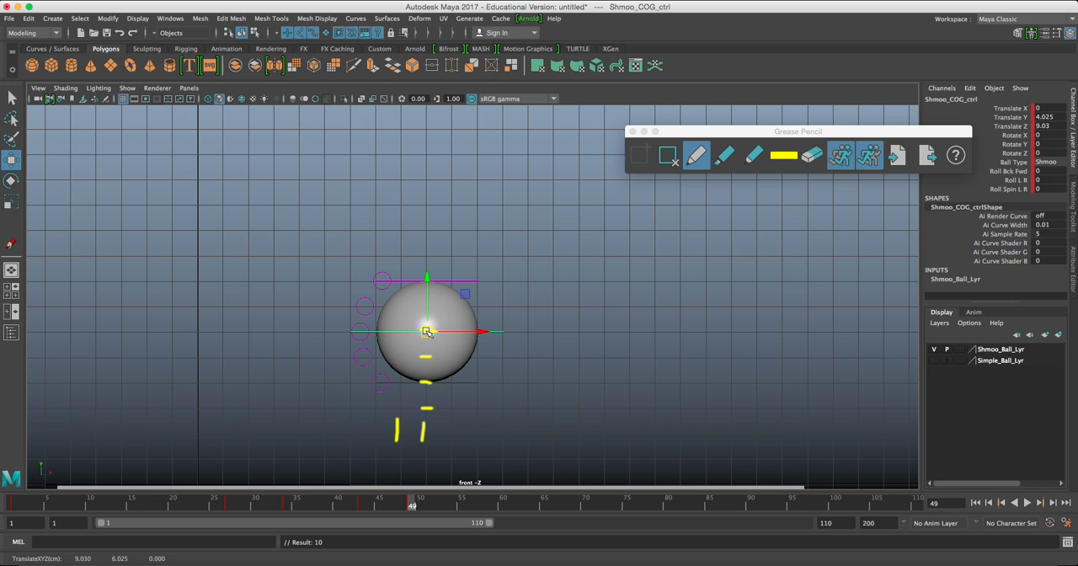
At frame 55, move Shmoo_COG_ctrl to about 11.13 in Translate Z, set Translate Y to 0 and key the contact pose.
click(461, 506)
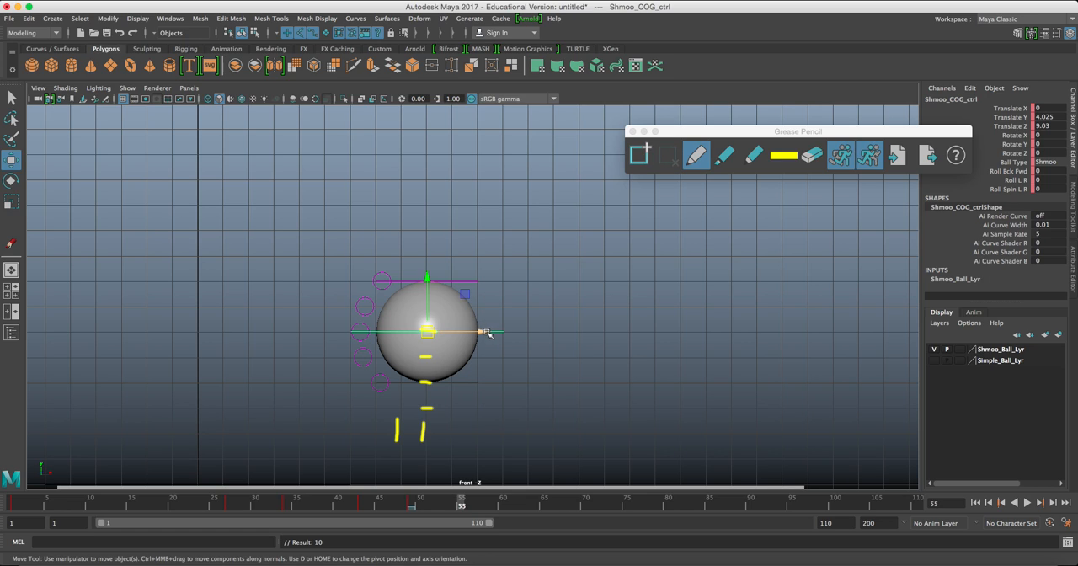
drag(484, 335, 537, 336)
double_click(1054, 117)
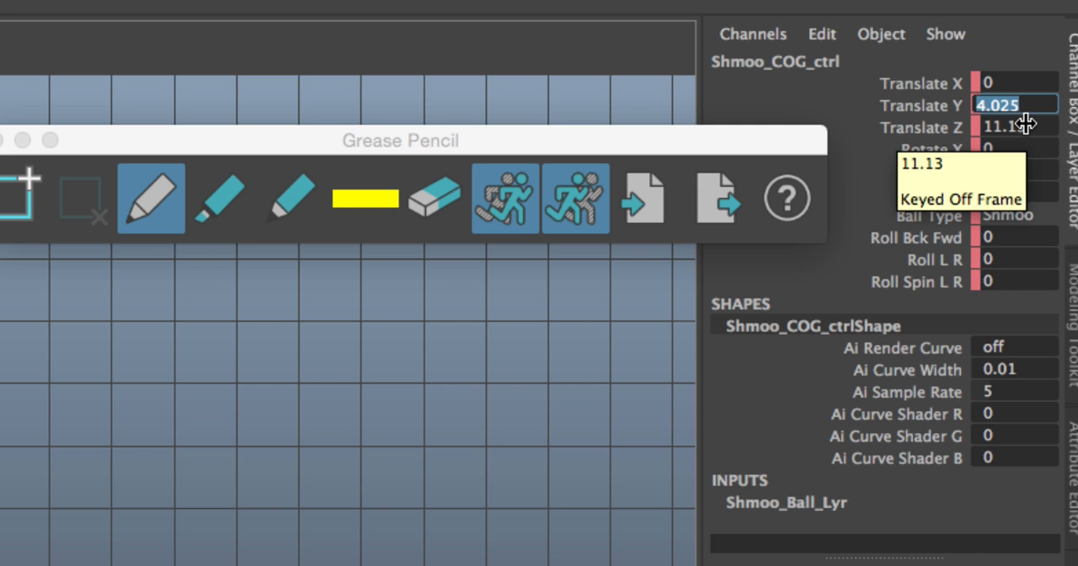
text(0)
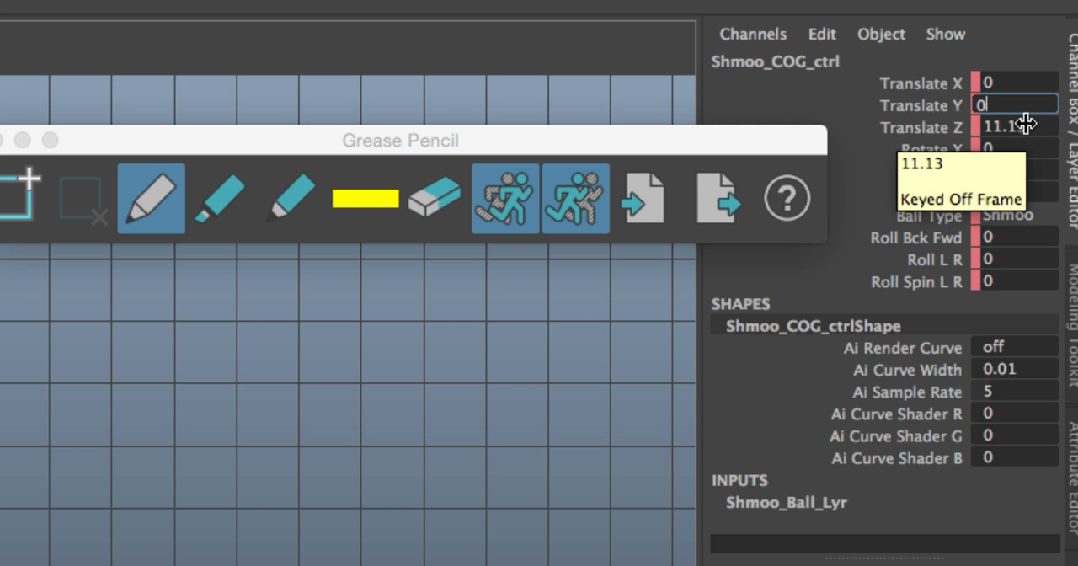
key(Return)
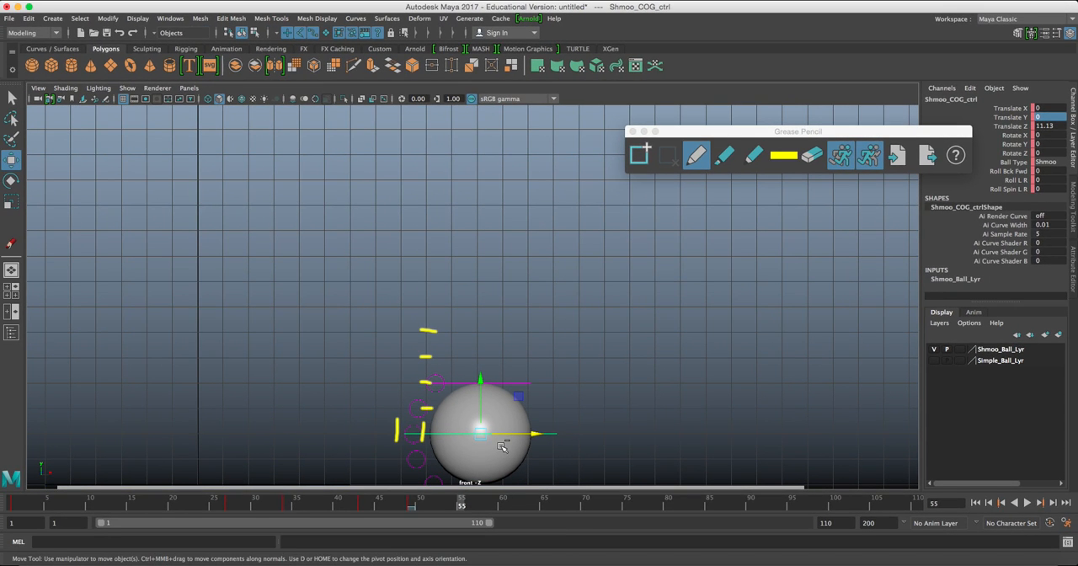
scroll(479, 466, up, 2)
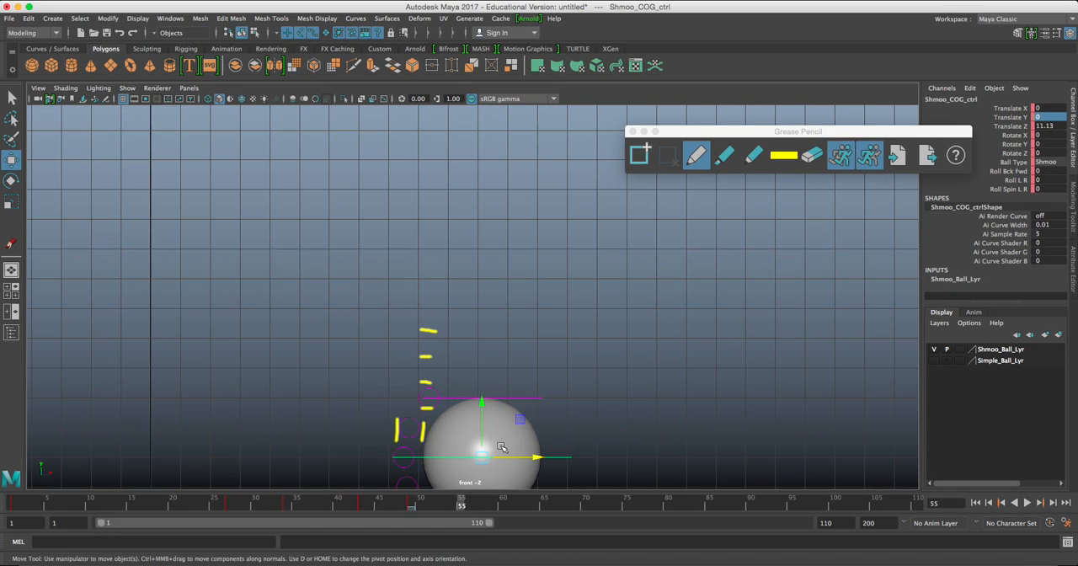
alt+middle_drag(540, 404, 539, 352)
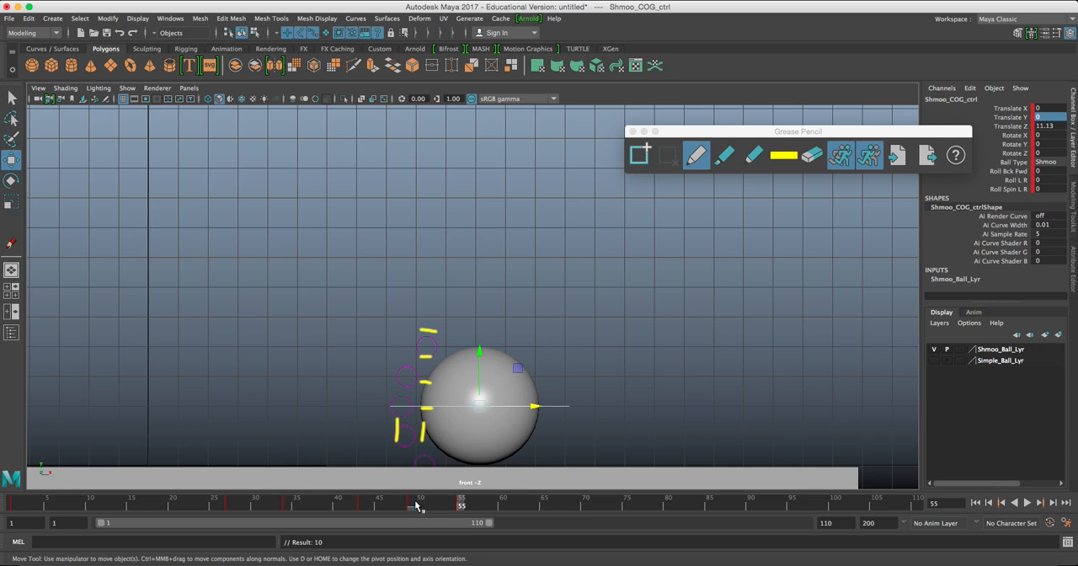
Go back to the key at frame 49, remove its Grease Pencil frame and return to frame 55.
key(comma)
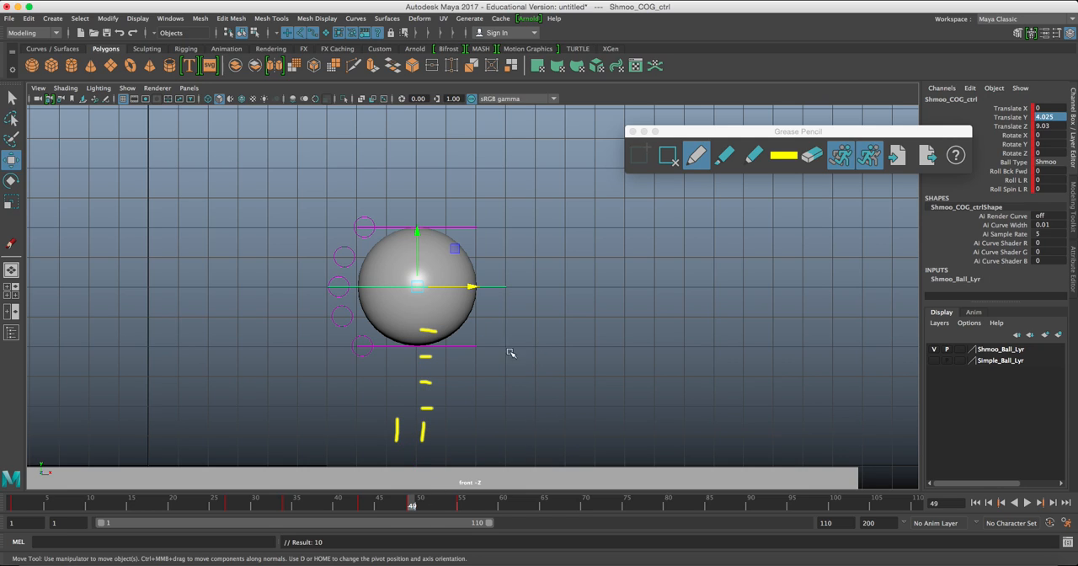
click(667, 155)
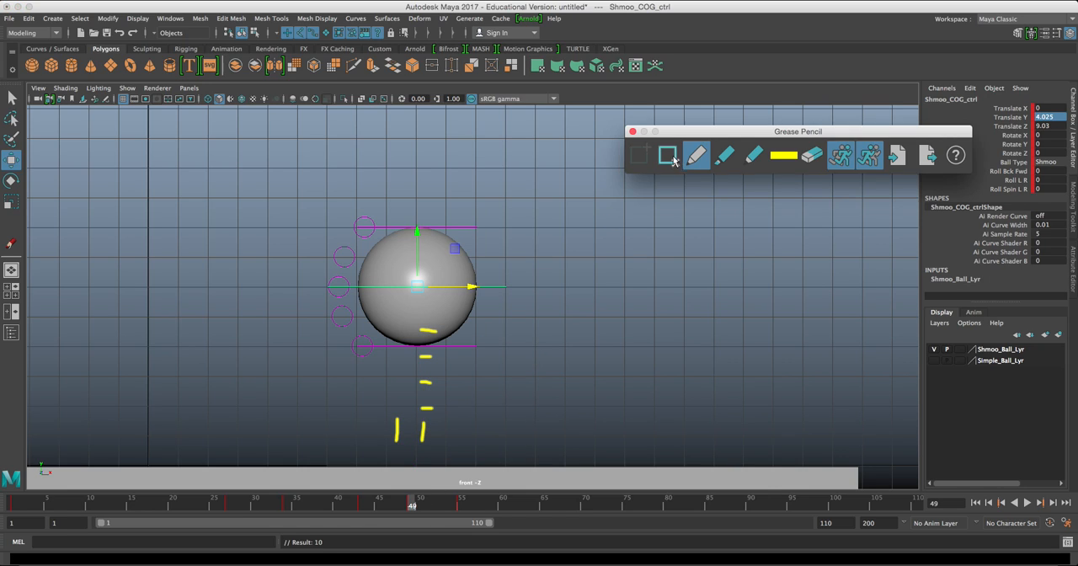
click(465, 504)
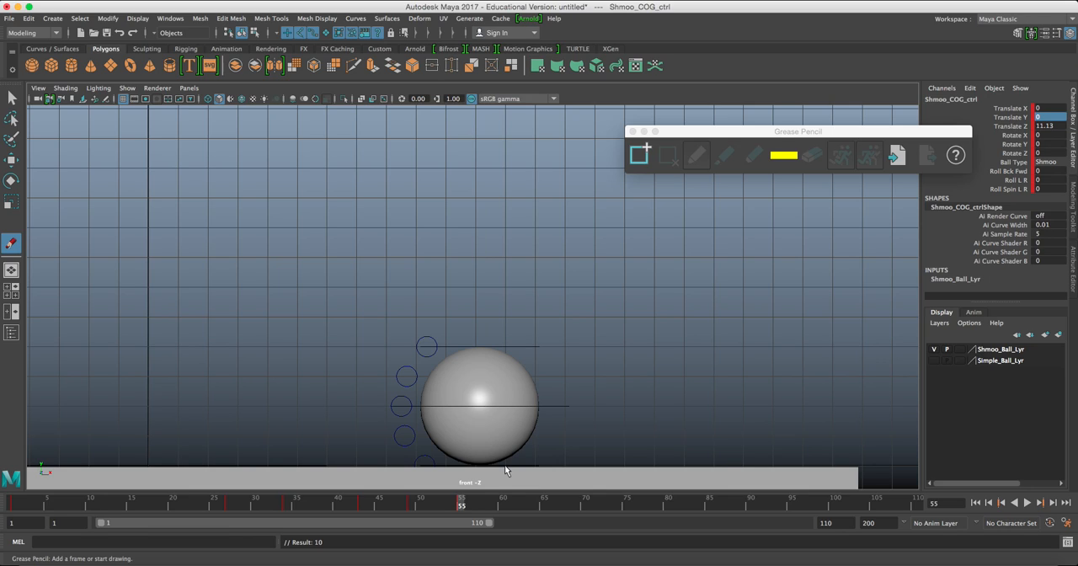
Add a Grease Pencil frame at frame 60 and draw ticks marking one grid unit across and two up from the ball's centre.
click(503, 504)
drag(546, 397, 555, 419)
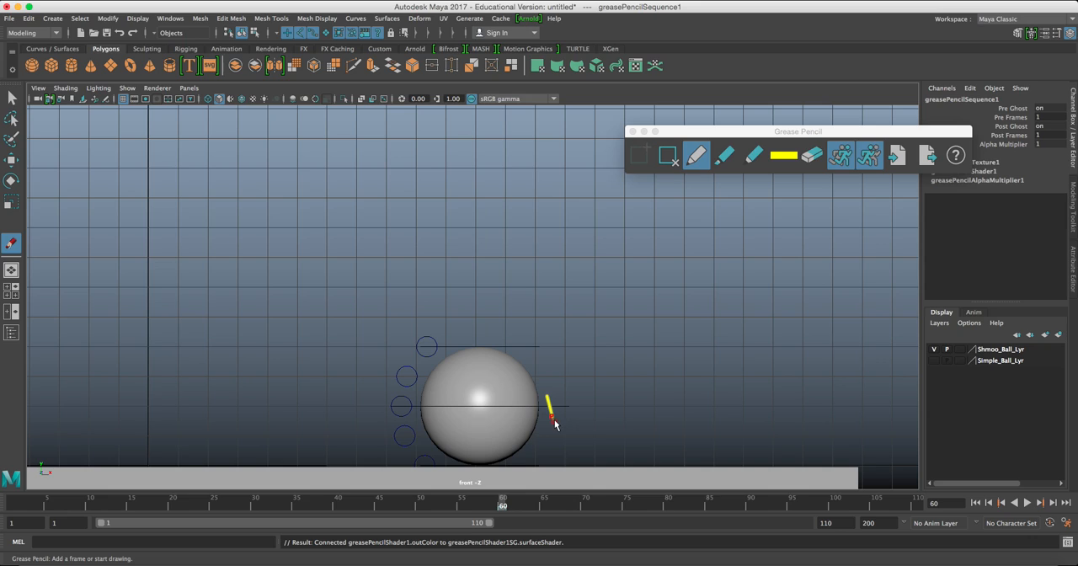
key(super+z)
drag(505, 394, 505, 412)
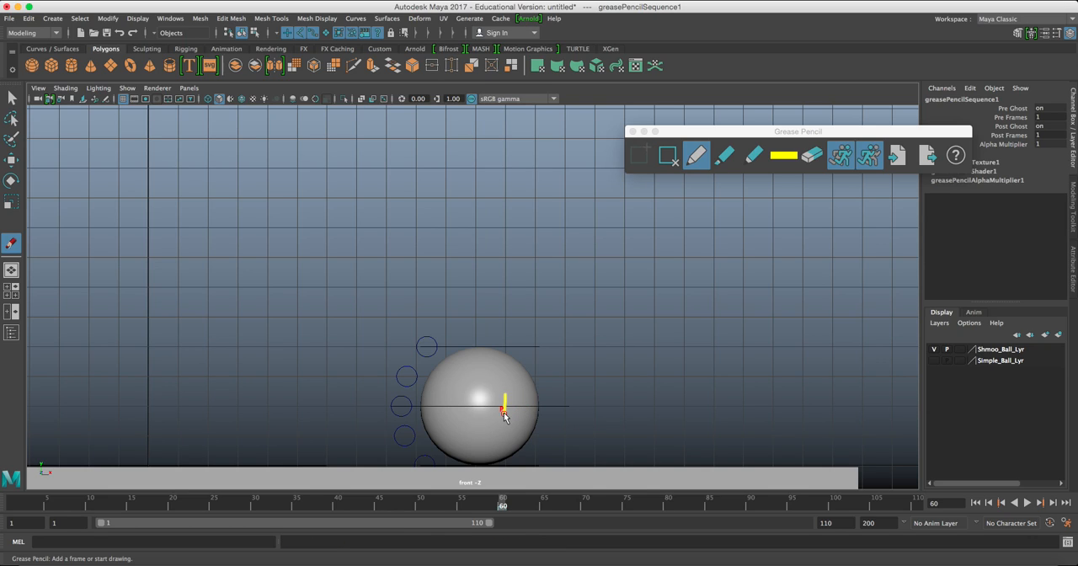
drag(499, 375, 515, 346)
At frame 60, move Shmoo_COG_ctrl to the topmost tick, about 2.003 in Translate Y and 12.018 in Translate Z, and key it.
key(w)
click(542, 405)
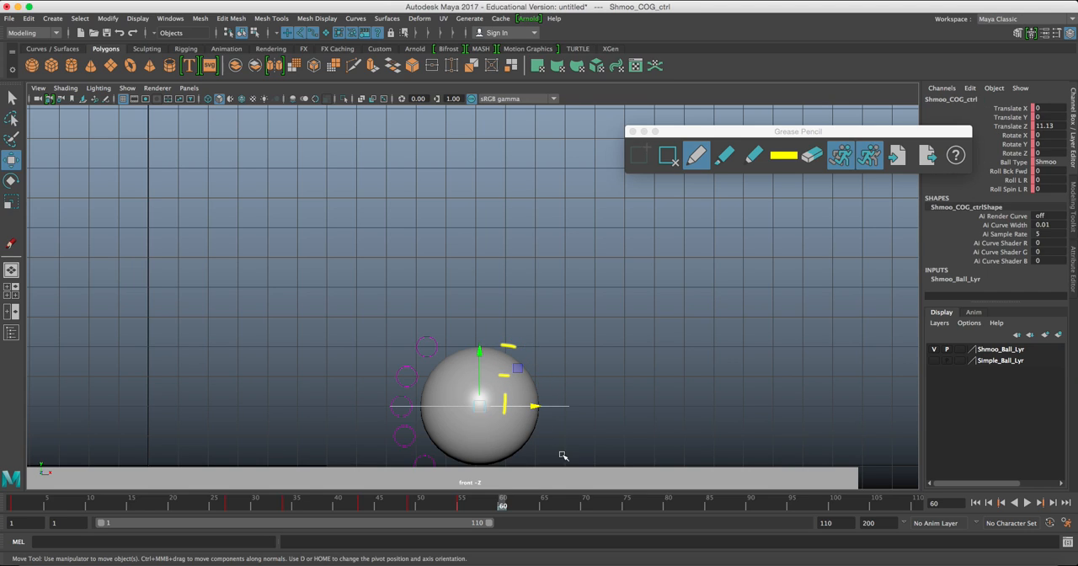
drag(483, 409, 509, 348)
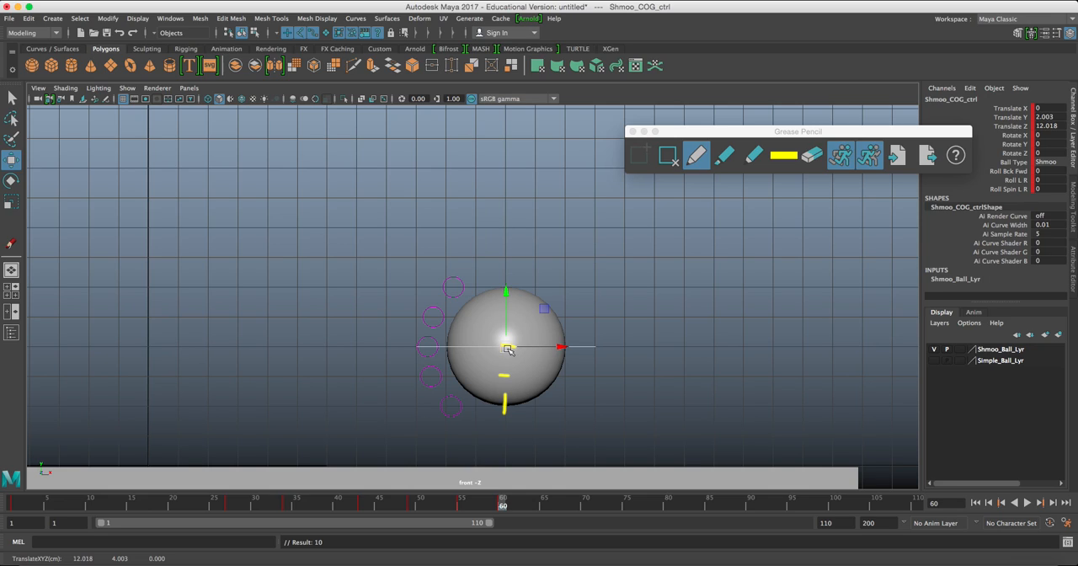
At frame 66, move Shmoo_COG_ctrl to about 13.983 in Translate Z, set Translate Y to 0 and key the contact pose.
click(547, 510)
click(552, 505)
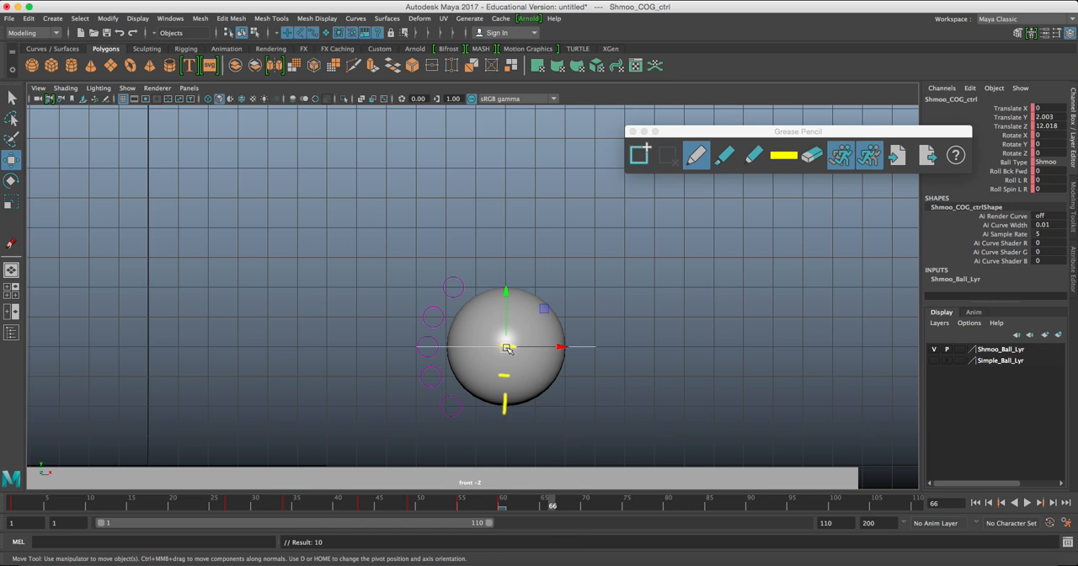
drag(508, 348, 566, 347)
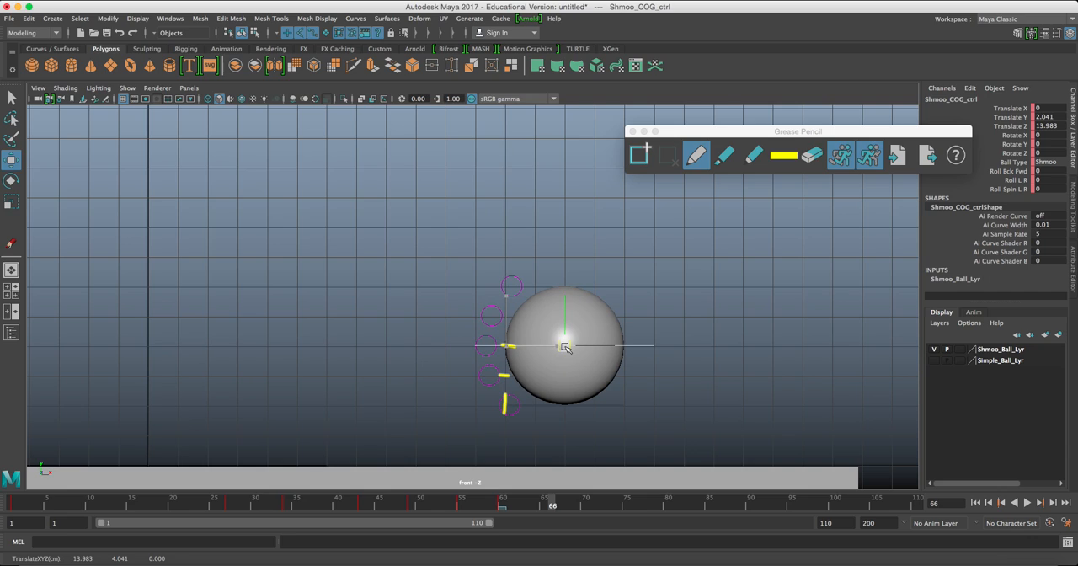
click(1047, 117)
click(1050, 118)
key(Return)
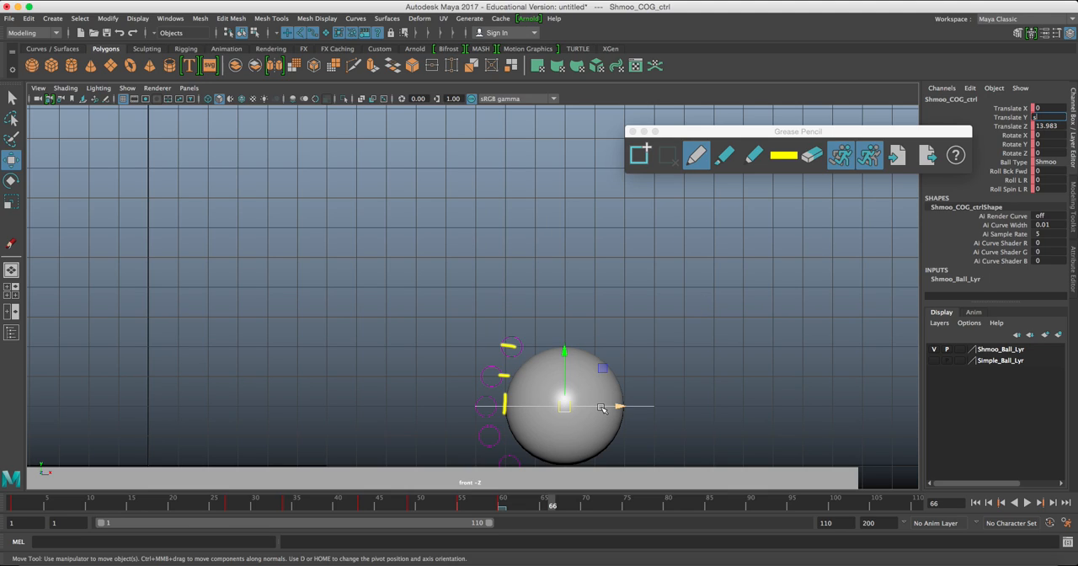
drag(650, 381, 661, 440)
key(s)
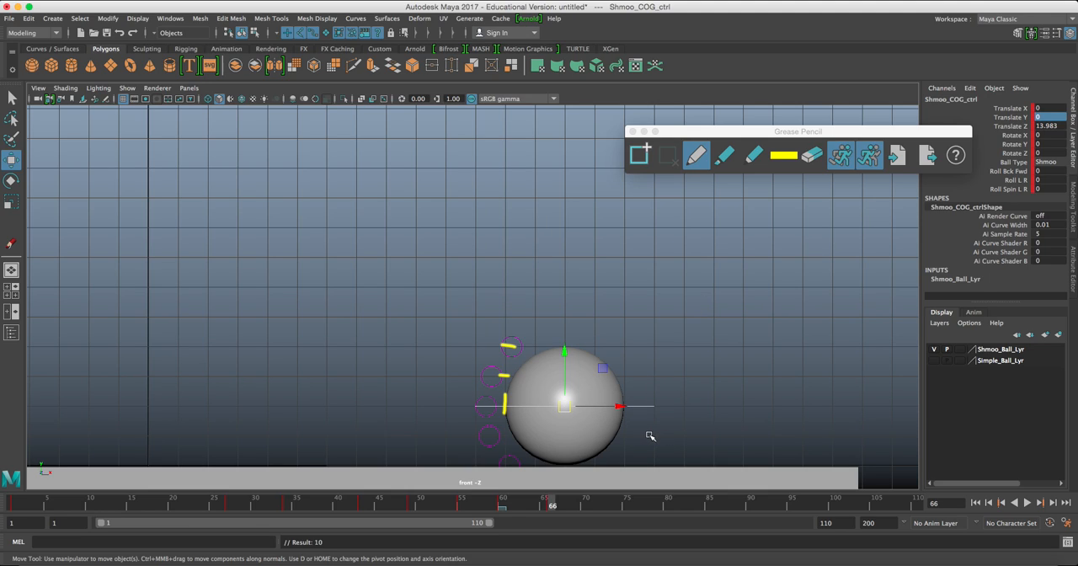
Play the animation and step back and forth through the ball's keyed poses to examine the diminishing bounces.
key(alt+v)
key(comma)
key(comma)
key(comma)
key(comma)
key(comma)
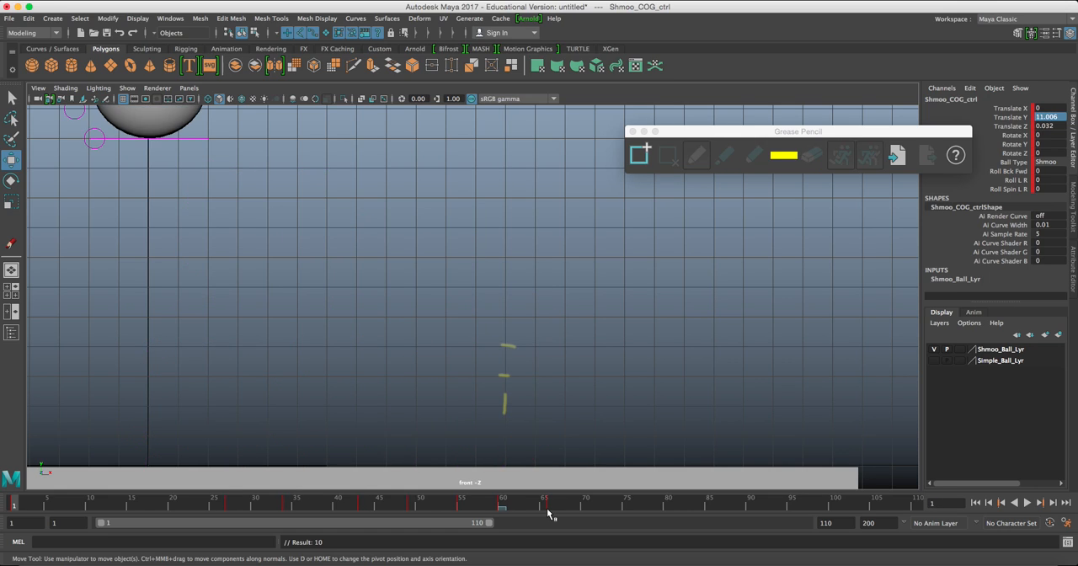
key(period)
key(period)
key(period)
key(period)
key(comma)
key(comma)
key(comma)
key(comma)
key(period)
key(period)
key(period)
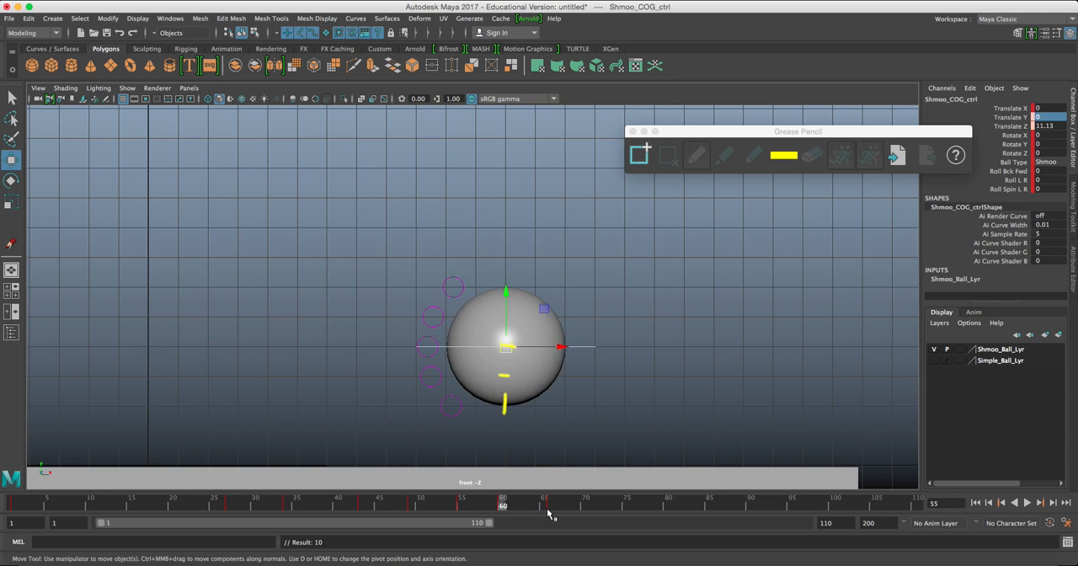
Remove the Grease Pencil frame at frame 60, reactivate the Move tool and go to frame 66.
click(668, 158)
click(668, 158)
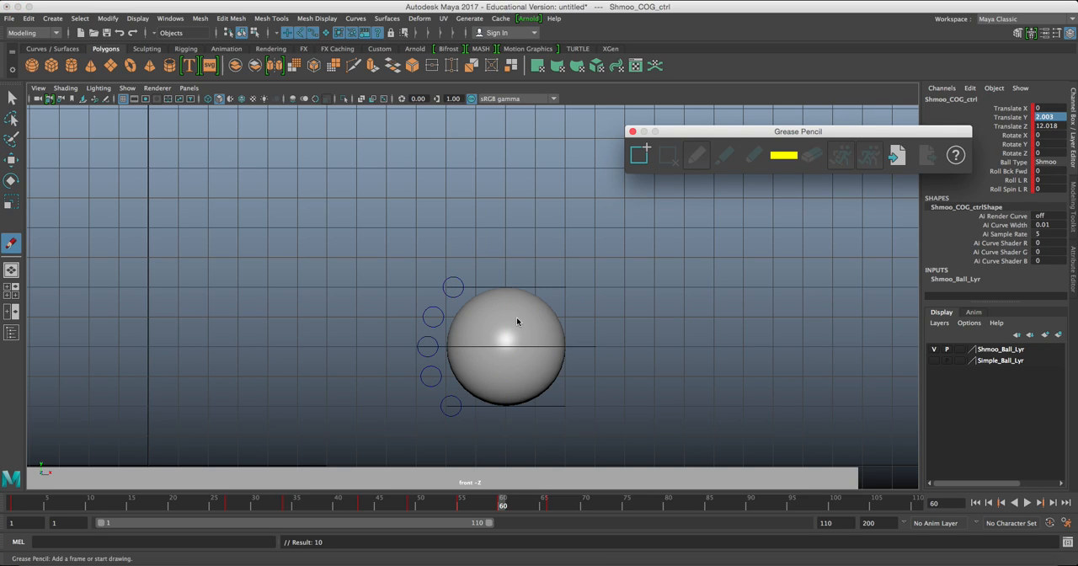
key(w)
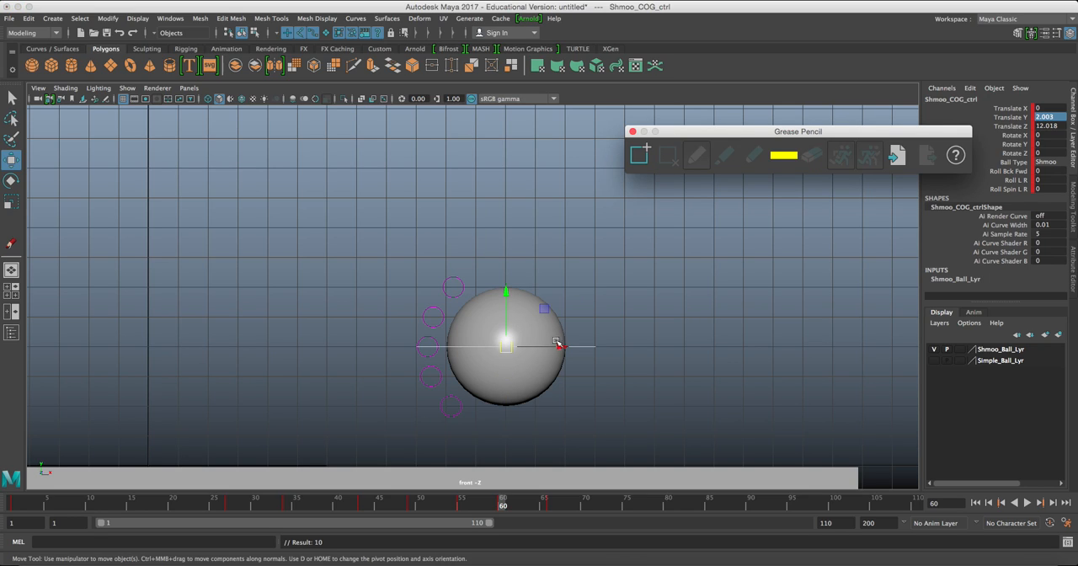
click(551, 503)
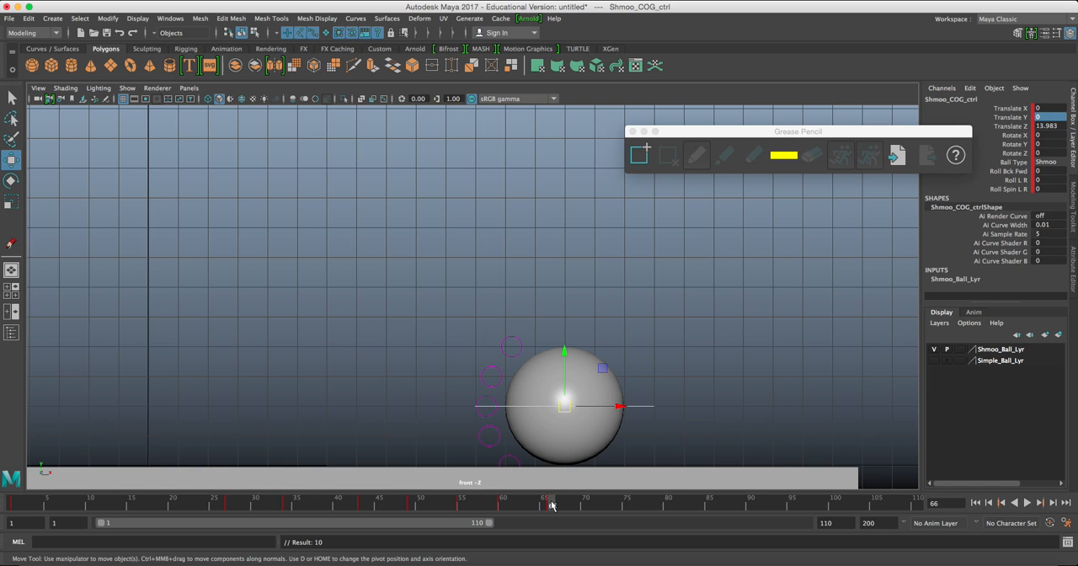
Extend the floor pCube1 beyond the ball by moving its end vertices along X to about 38.39, and return to object mode.
alt+middle_drag(708, 370, 497, 346)
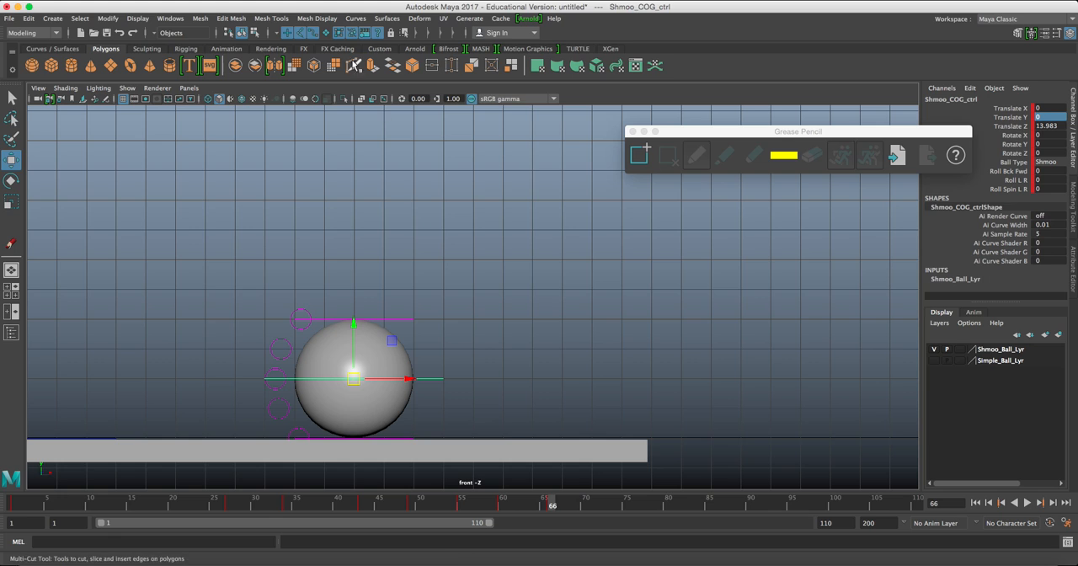
drag(608, 405, 667, 467)
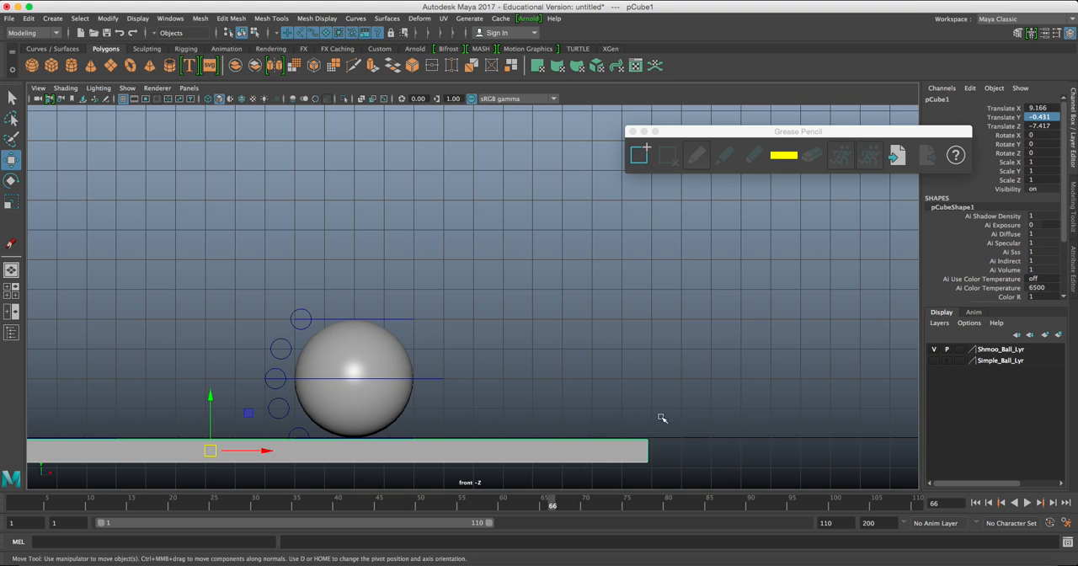
right_drag(672, 317, 646, 303)
right_drag(632, 263, 628, 262)
alt+middle_drag(596, 446, 520, 400)
right_drag(462, 407, 409, 214)
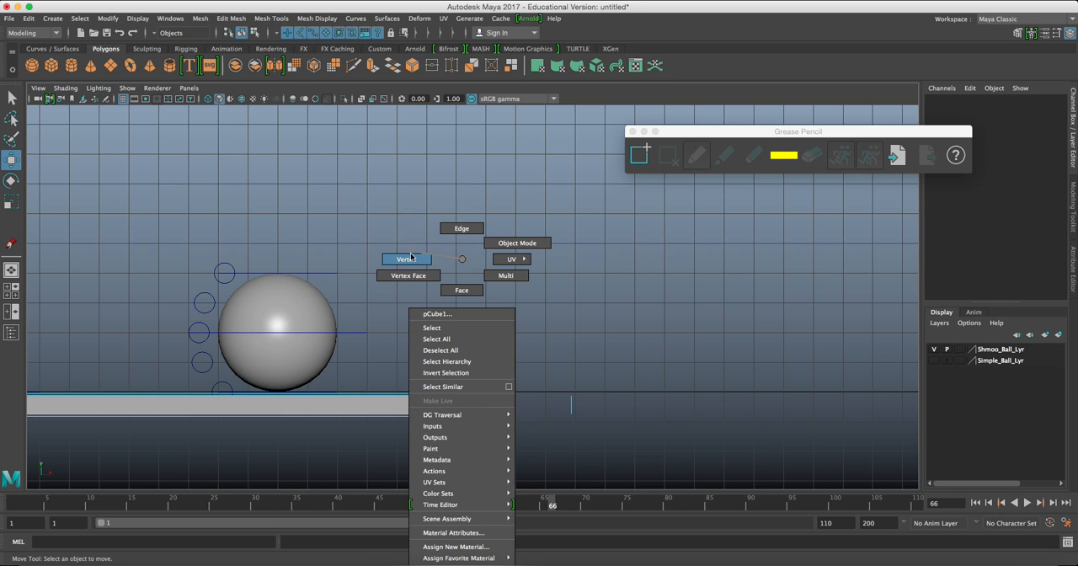
right_drag(410, 255, 411, 256)
drag(463, 356, 607, 428)
scroll(604, 421, down, 2)
alt+middle_drag(604, 421, 500, 397)
drag(481, 390, 856, 396)
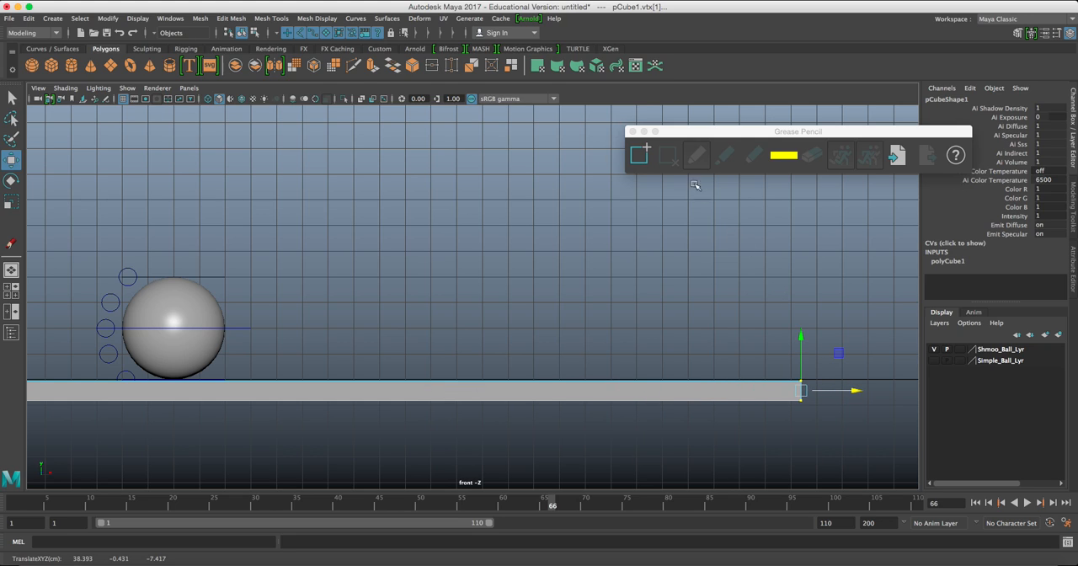
right_drag(593, 395, 624, 244)
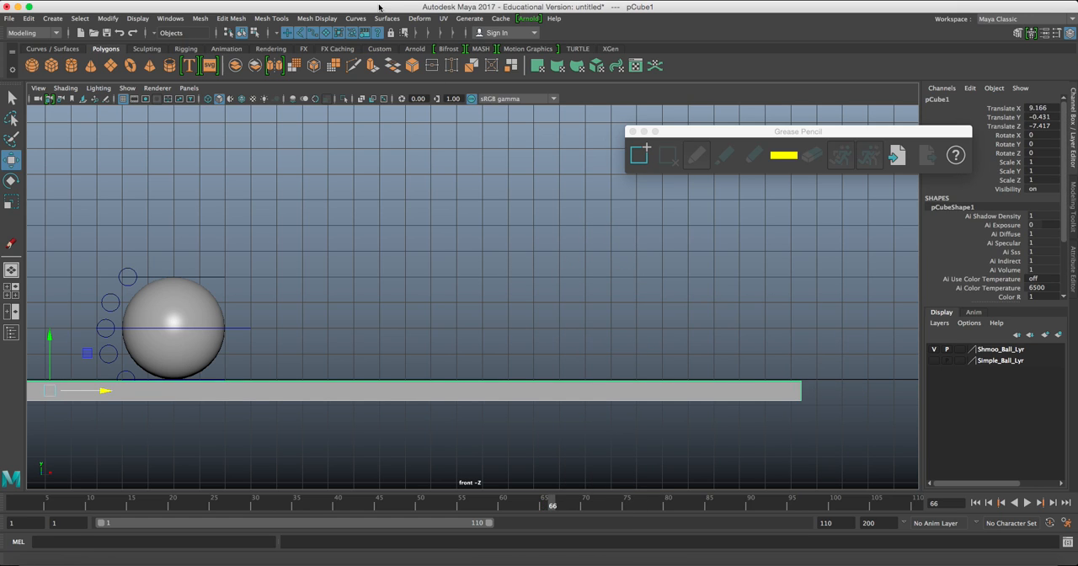
Reselect Shmoo_COG_ctrl and shift its contact key from frame 66 to frame 67.
alt+middle_drag(294, 306, 377, 320)
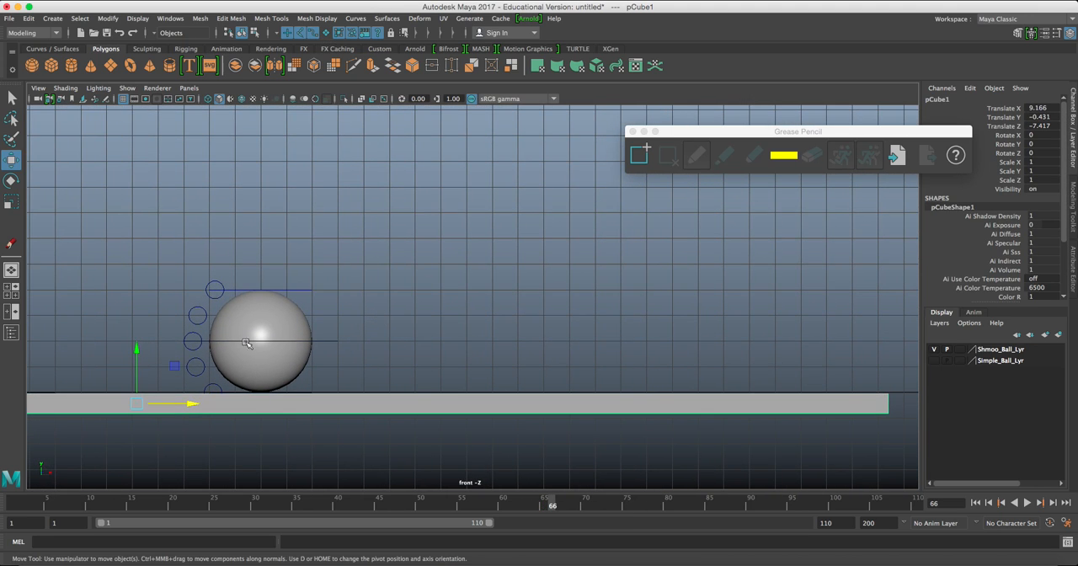
click(285, 335)
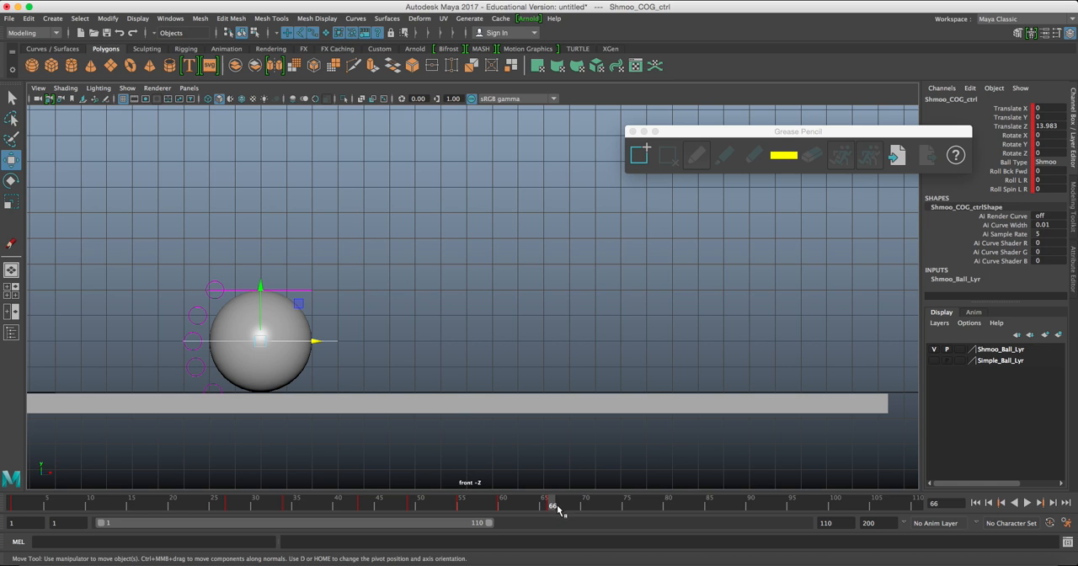
alt+middle_drag(325, 397, 558, 362)
scroll(556, 449, up, 4)
scroll(561, 381, up, 1)
scroll(562, 381, up, 2)
alt+middle_drag(575, 398, 564, 374)
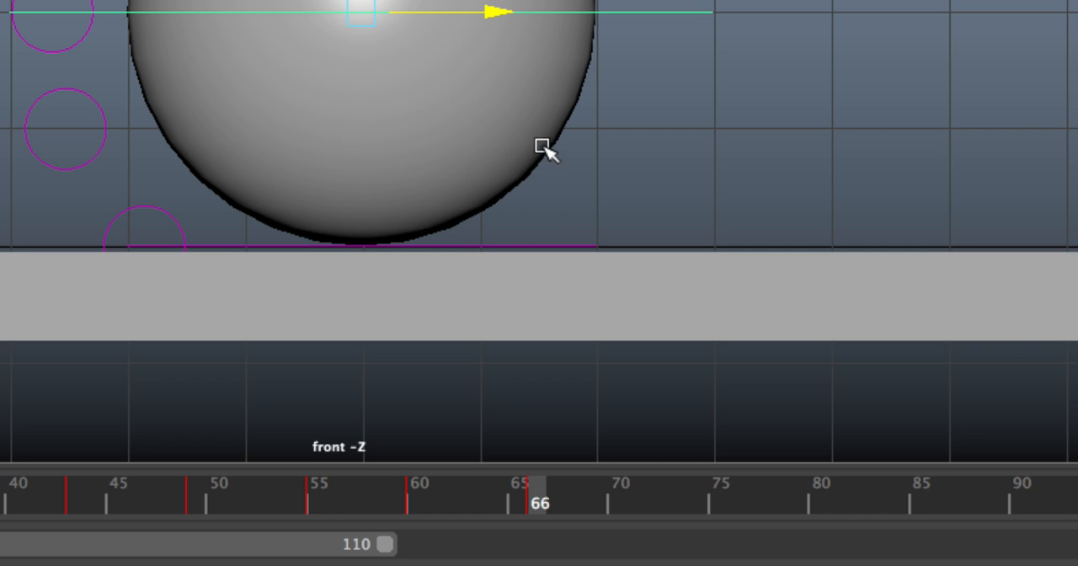
alt+middle_drag(544, 130, 544, 214)
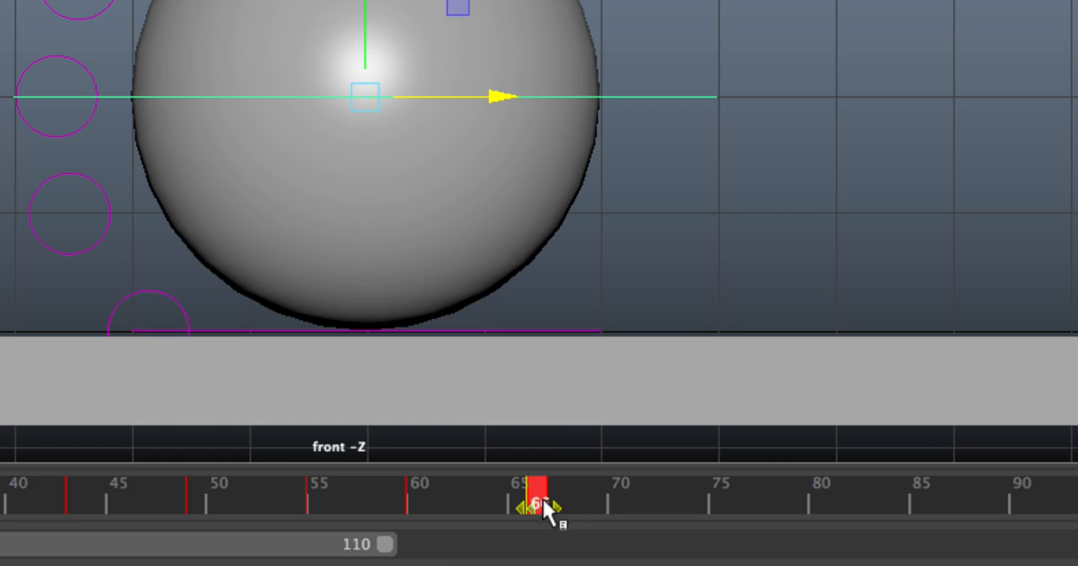
drag(546, 498, 559, 503)
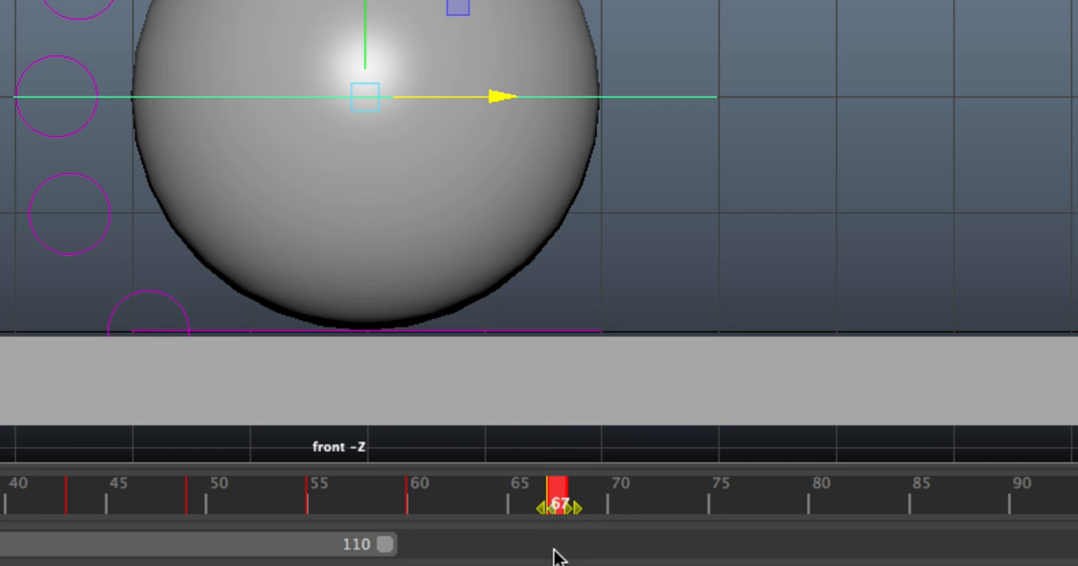
click(561, 504)
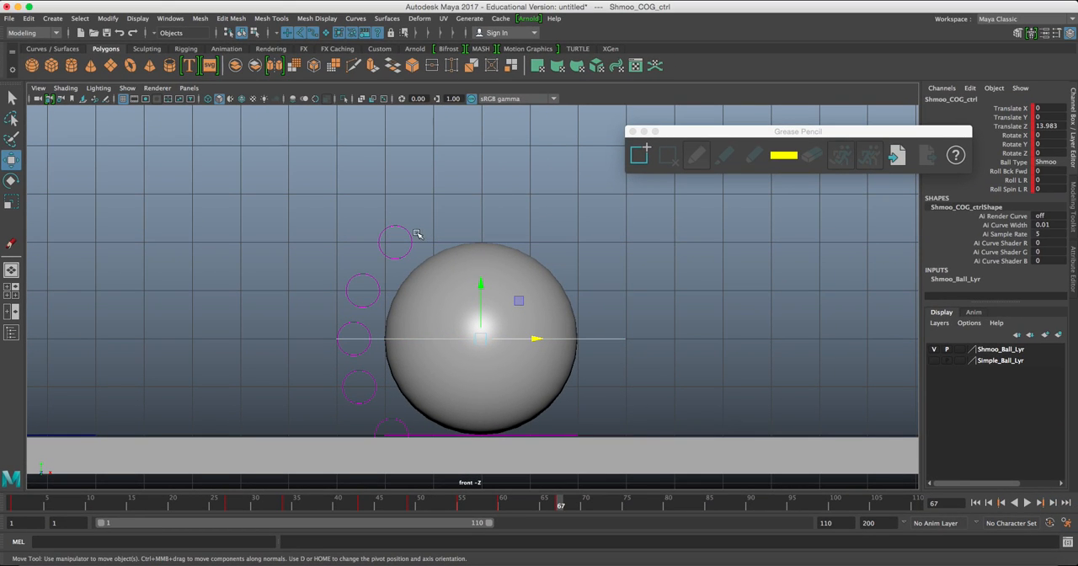
Open the Dope Sheet for Shmoo_COG_ctrl, enlarge its window and reposition it over the viewport.
click(171, 18)
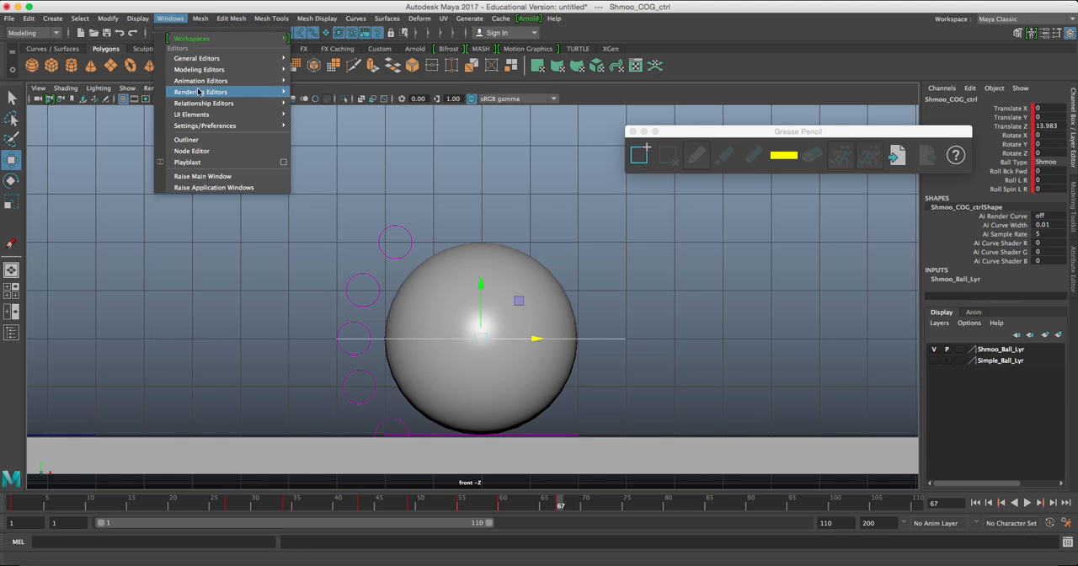
mouse_move(200, 82)
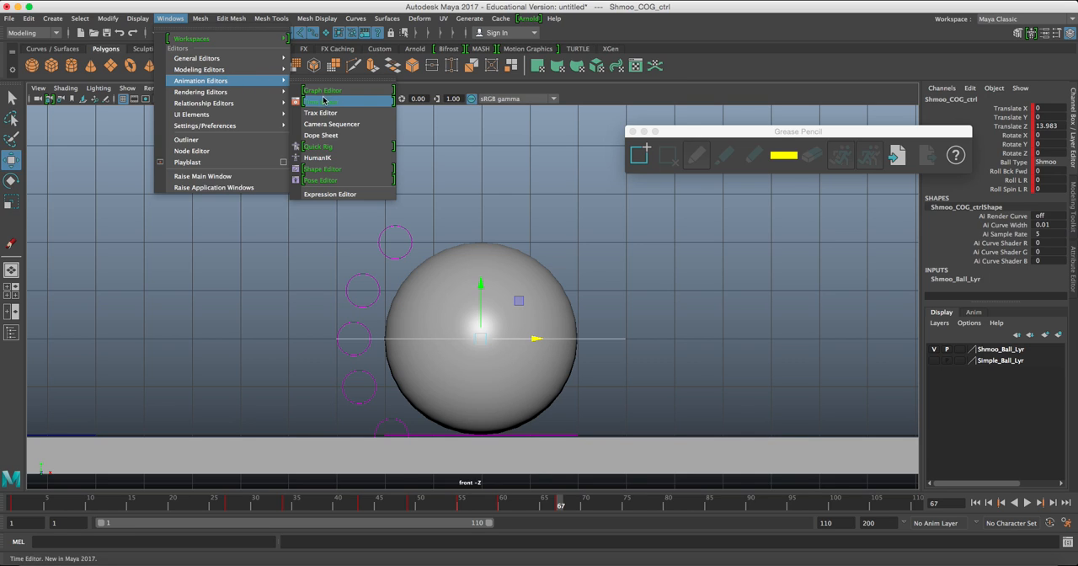
click(333, 140)
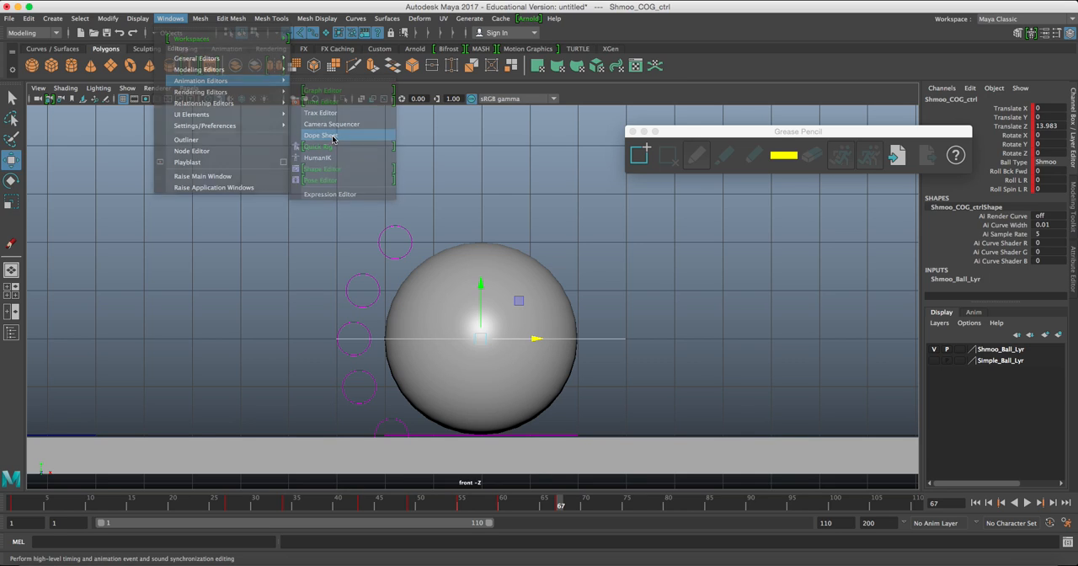
drag(414, 112, 436, 110)
drag(528, 332, 733, 381)
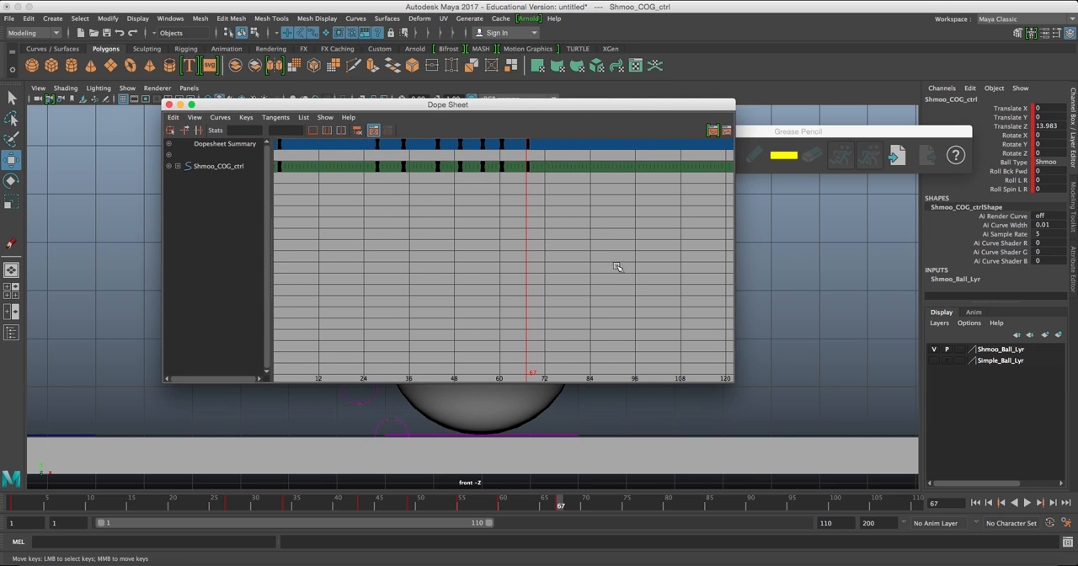
drag(558, 108, 587, 149)
Examine the Shmoo_COG_ctrl keys around frame 67 in the Dope Sheet, select the frame 67 key, and close the editor.
scroll(580, 235, up, 4)
scroll(580, 235, up, 3)
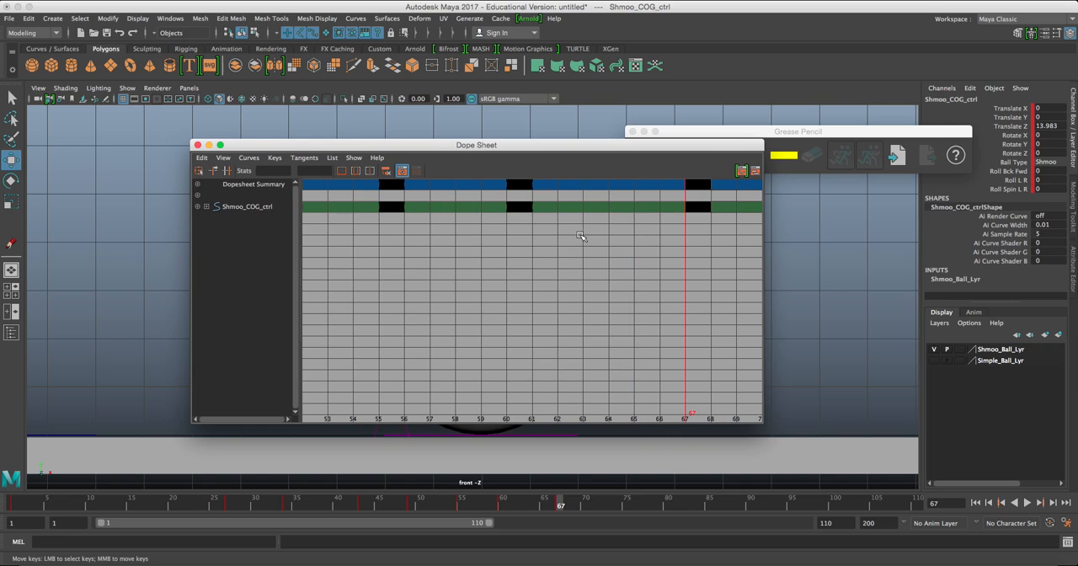
scroll(552, 237, down, 4)
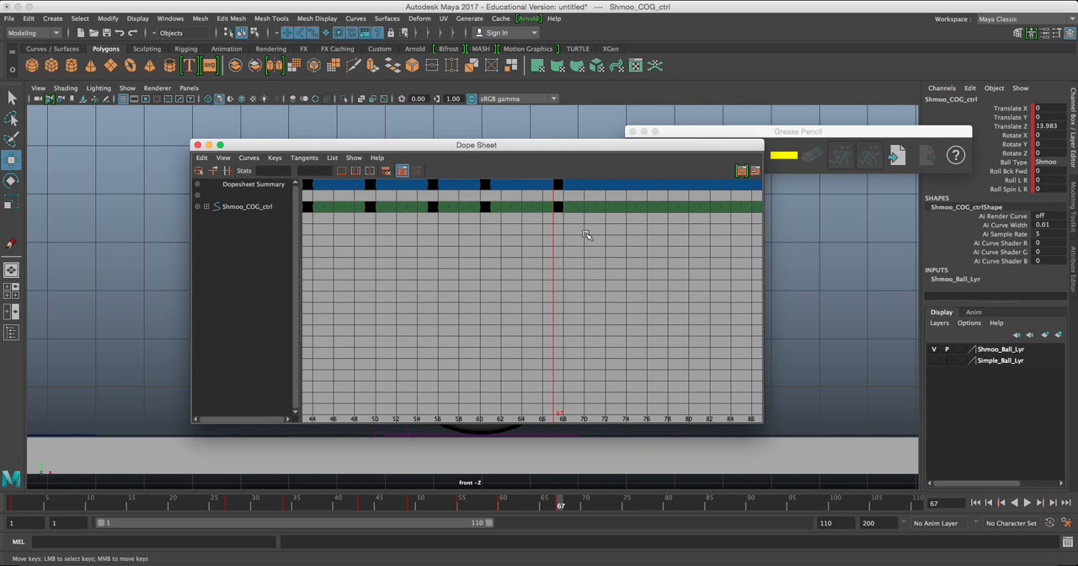
alt+middle_drag(590, 231, 552, 242)
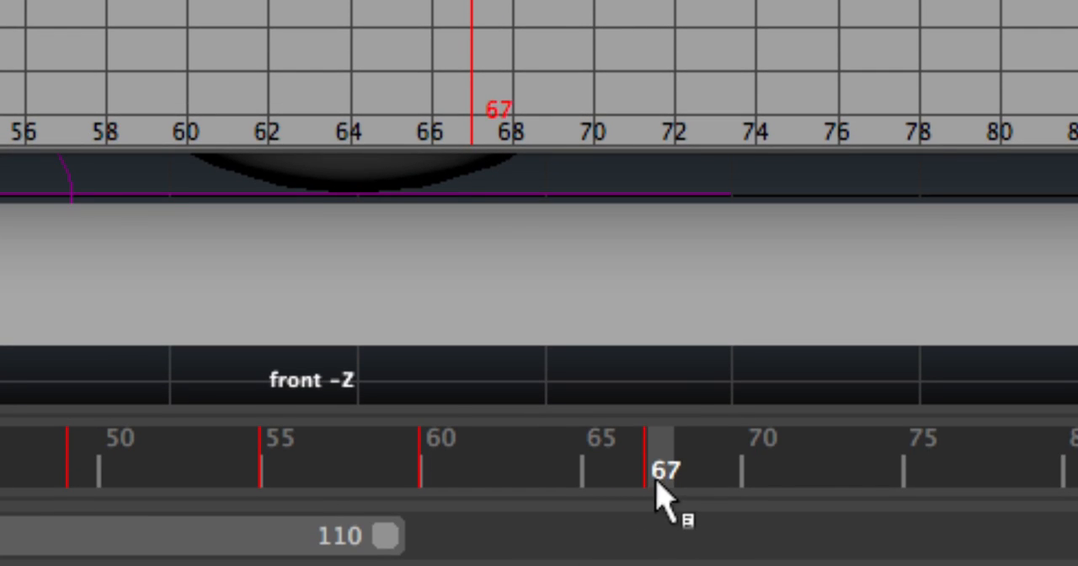
mouse_move(668, 465)
mouse_down()
mouse_move(607, 476)
mouse_move(659, 474)
mouse_up()
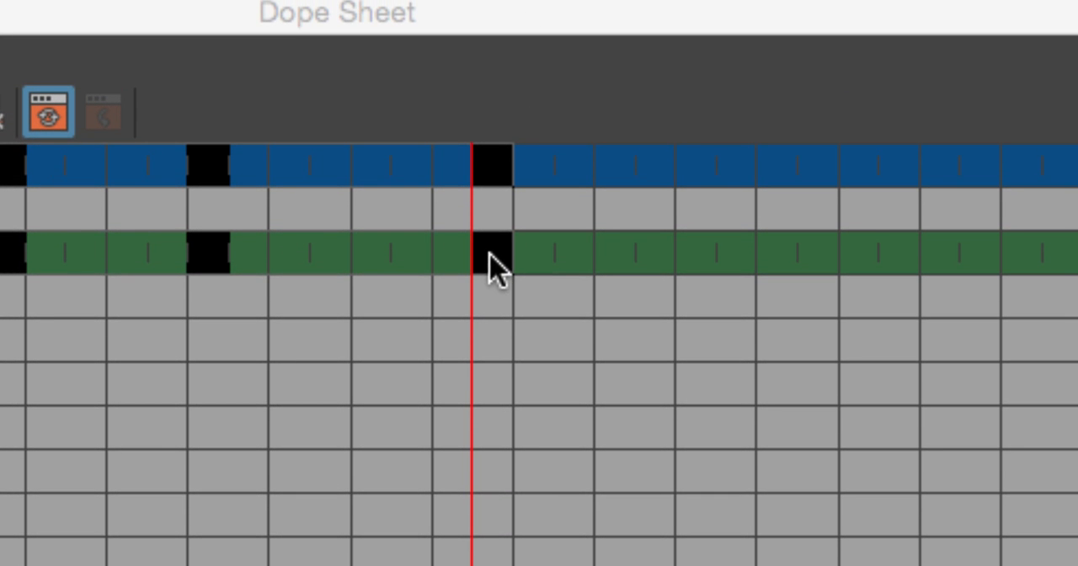
click(492, 145)
mouse_move(496, 260)
mouse_down()
mouse_move(457, 255)
mouse_move(483, 257)
mouse_up()
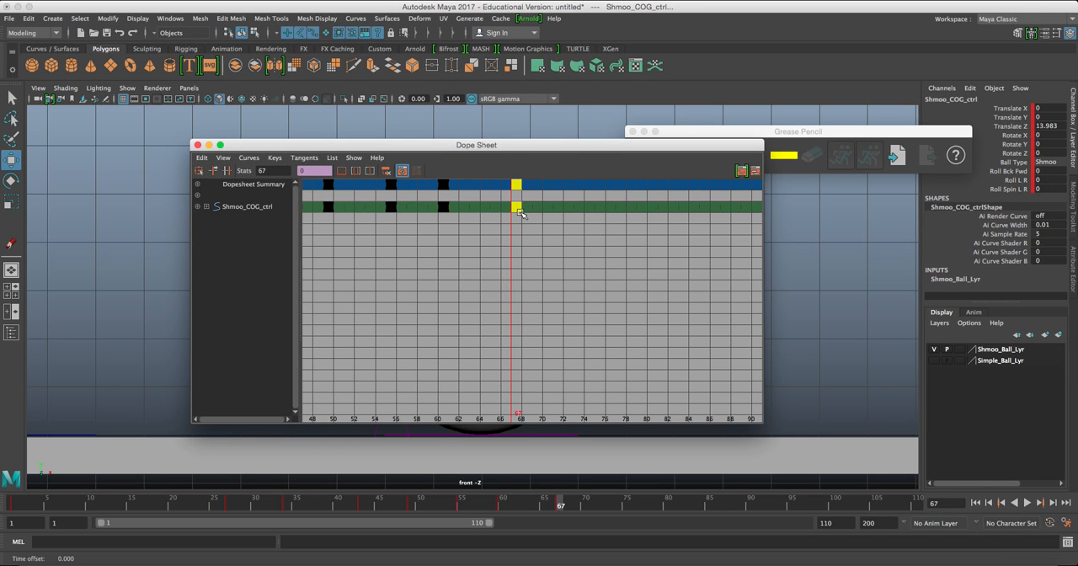
click(197, 146)
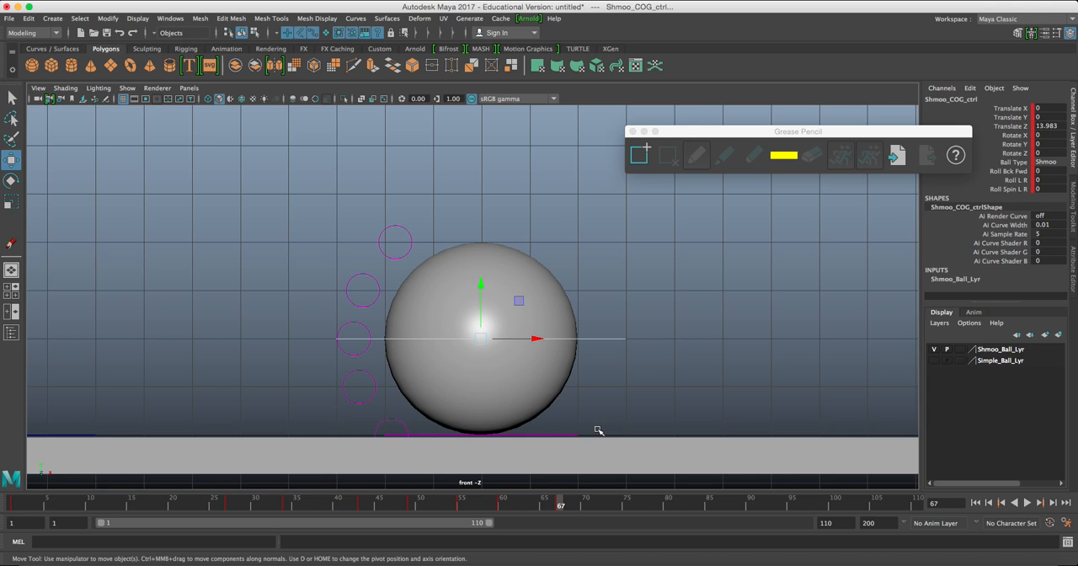
At frame 71, raise the ball to Translate Y about 2.004 and Translate Z about 15.044, and key the peak pose.
drag(588, 508, 604, 508)
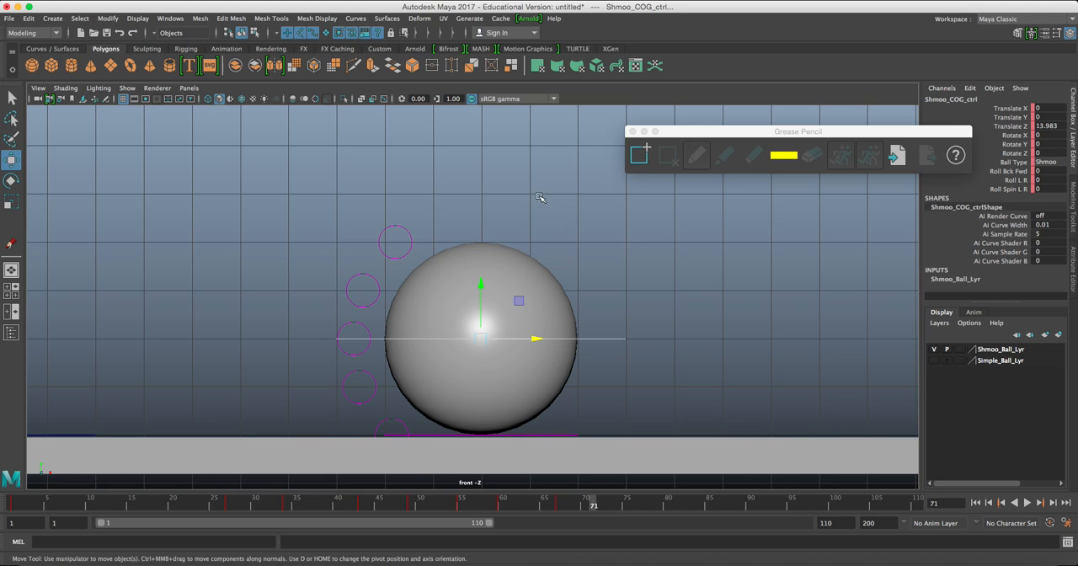
drag(480, 335, 529, 288)
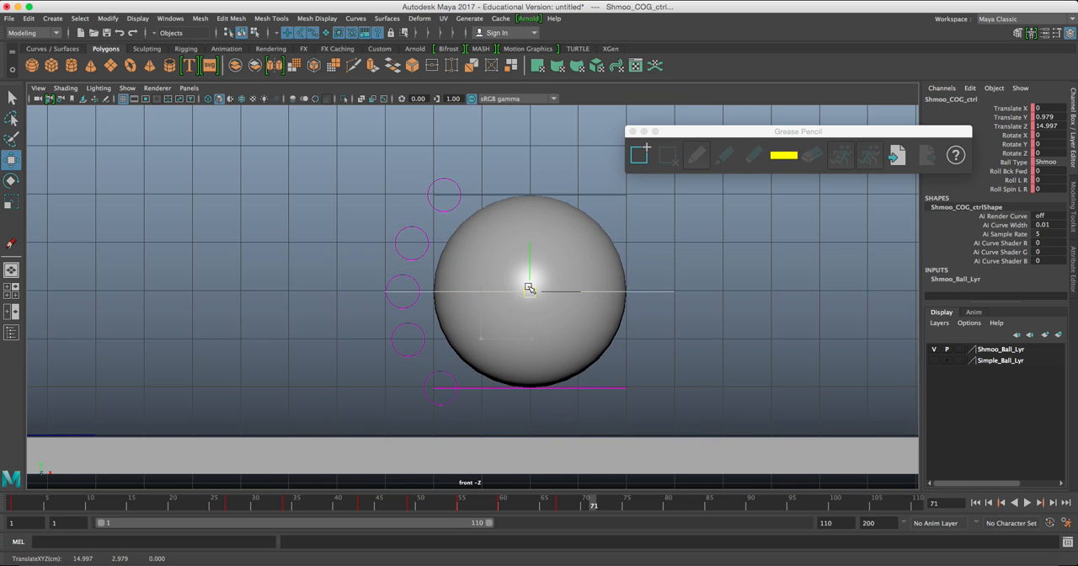
drag(529, 288, 531, 239)
key(s)
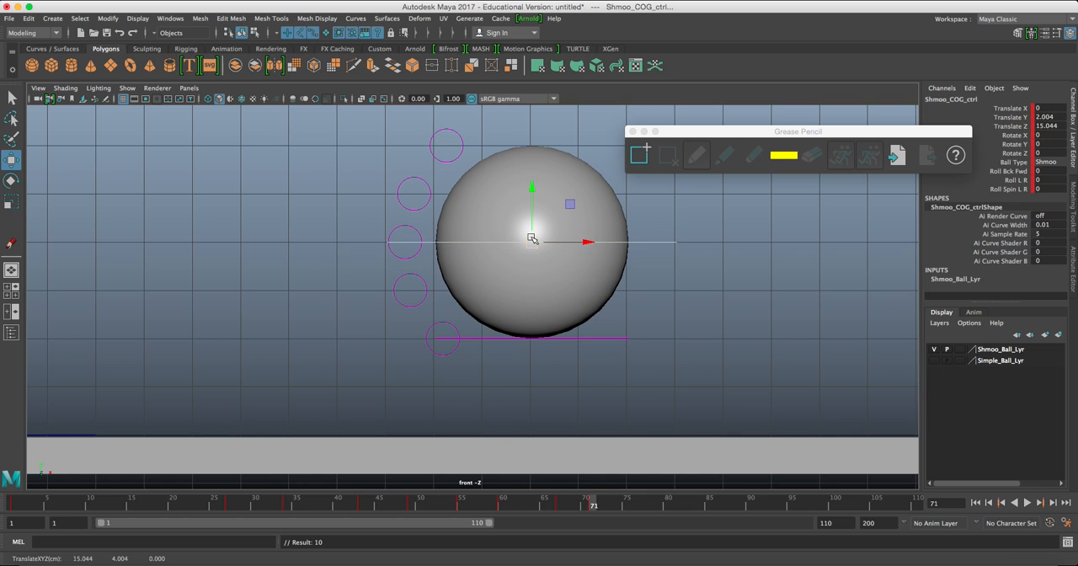
Reopen the Grease Pencil, add a frame at frame 27, and trace the ball's contact pose in yellow.
click(633, 133)
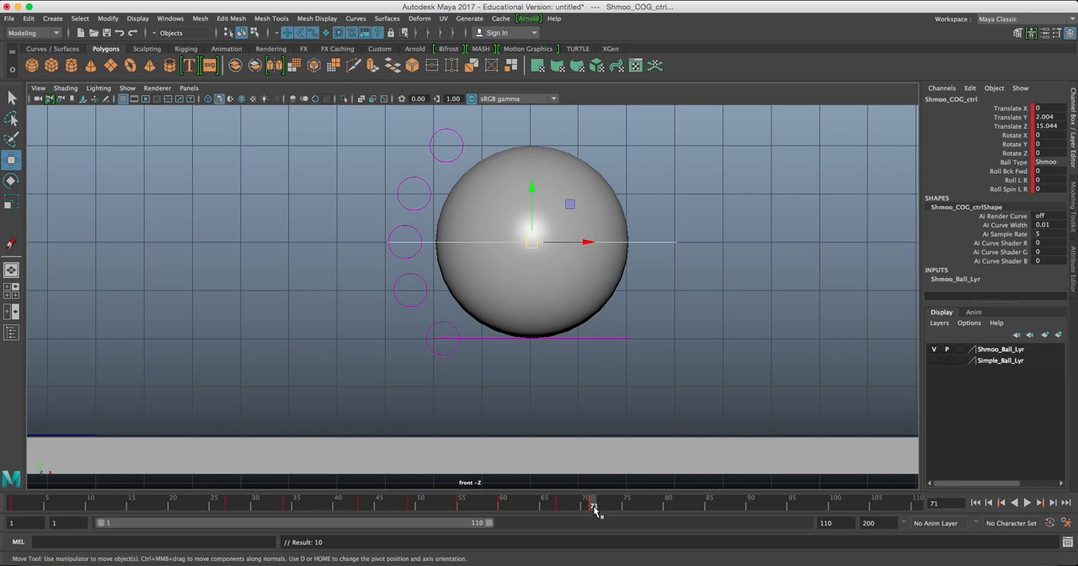
click(105, 99)
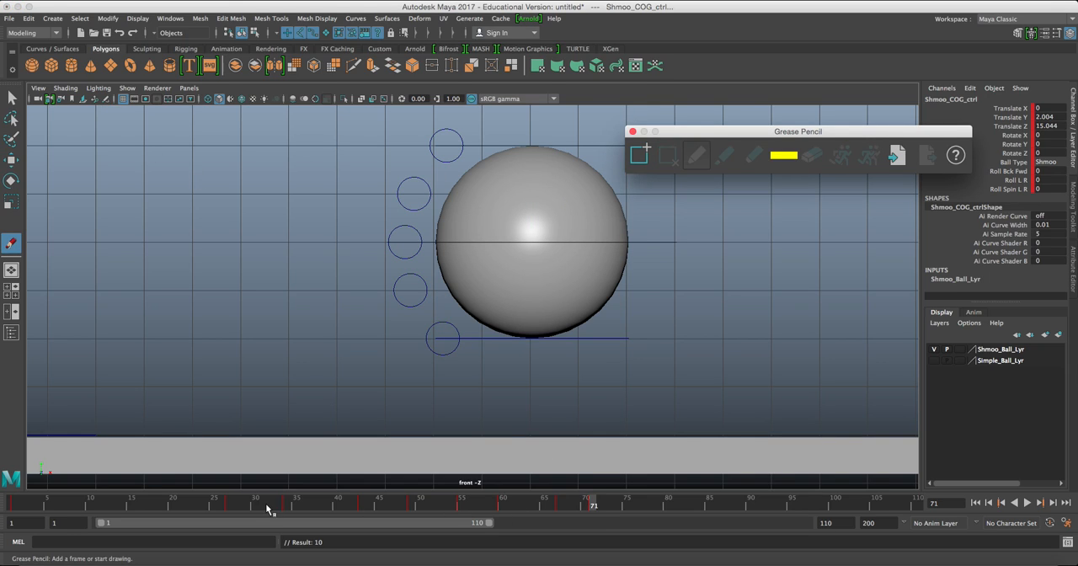
click(230, 506)
scroll(281, 290, down, 3)
alt+middle_drag(281, 290, 387, 324)
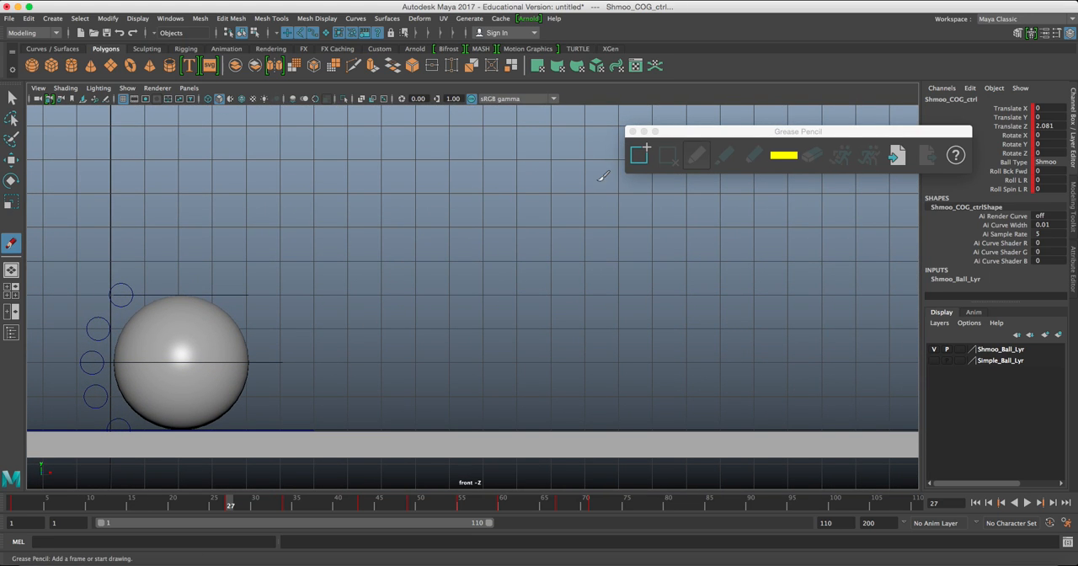
click(640, 154)
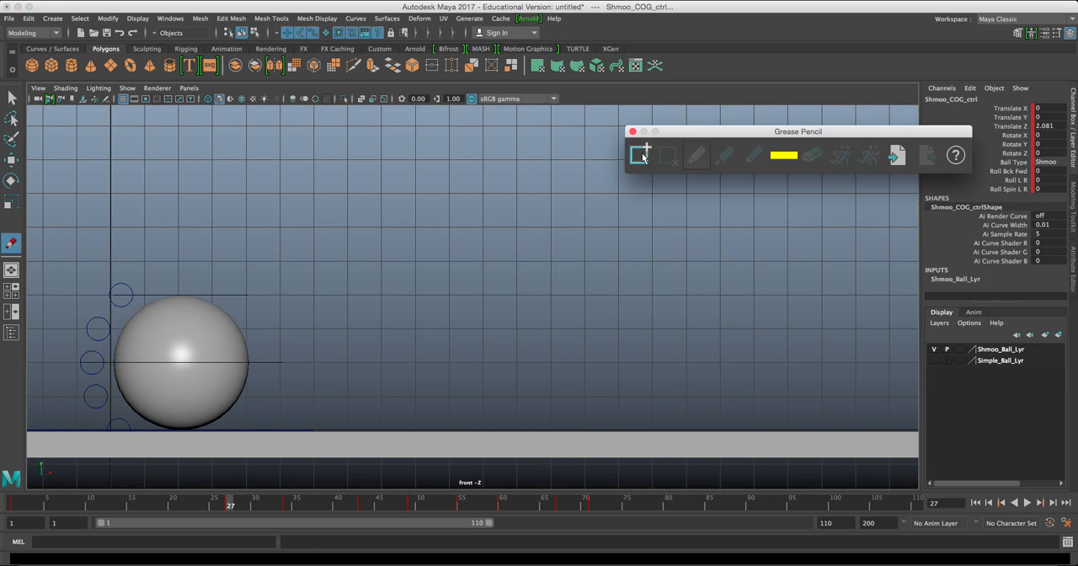
click(176, 316)
mouse_move(184, 300)
mouse_down()
mouse_move(215, 309)
mouse_move(233, 342)
mouse_move(200, 403)
mouse_move(135, 324)
mouse_move(199, 310)
mouse_move(127, 413)
mouse_move(233, 407)
mouse_move(210, 297)
mouse_move(169, 447)
mouse_move(243, 387)
mouse_up()
Trace the ball's peak pose at frame 34 and its contact pose at frame 43 with the Grease Pencil.
drag(233, 508, 288, 509)
mouse_move(294, 205)
mouse_down()
mouse_move(306, 118)
mouse_move(233, 112)
mouse_move(223, 203)
mouse_up()
drag(289, 506, 373, 506)
click(361, 505)
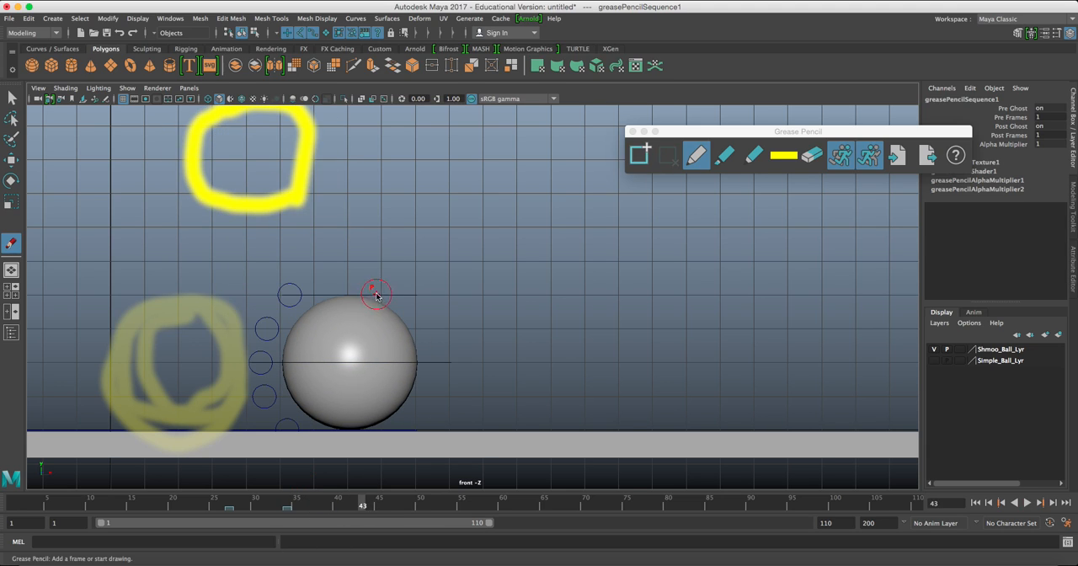
mouse_move(379, 299)
mouse_down()
mouse_move(289, 322)
mouse_move(310, 407)
mouse_move(380, 412)
mouse_move(404, 356)
mouse_move(336, 309)
mouse_move(308, 407)
mouse_move(334, 401)
mouse_up()
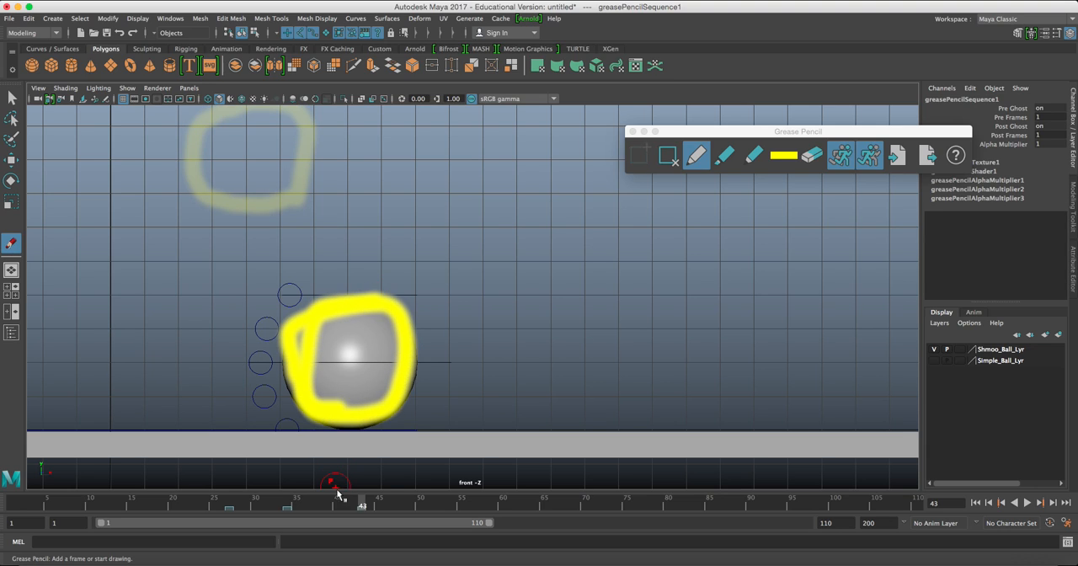
Remove the Grease Pencil frames at 34, 43 and 27, and close the Grease Pencil tools.
mouse_move(351, 501)
mouse_down()
mouse_move(216, 492)
mouse_move(356, 489)
mouse_move(216, 498)
mouse_move(319, 504)
mouse_move(288, 503)
mouse_up()
click(679, 158)
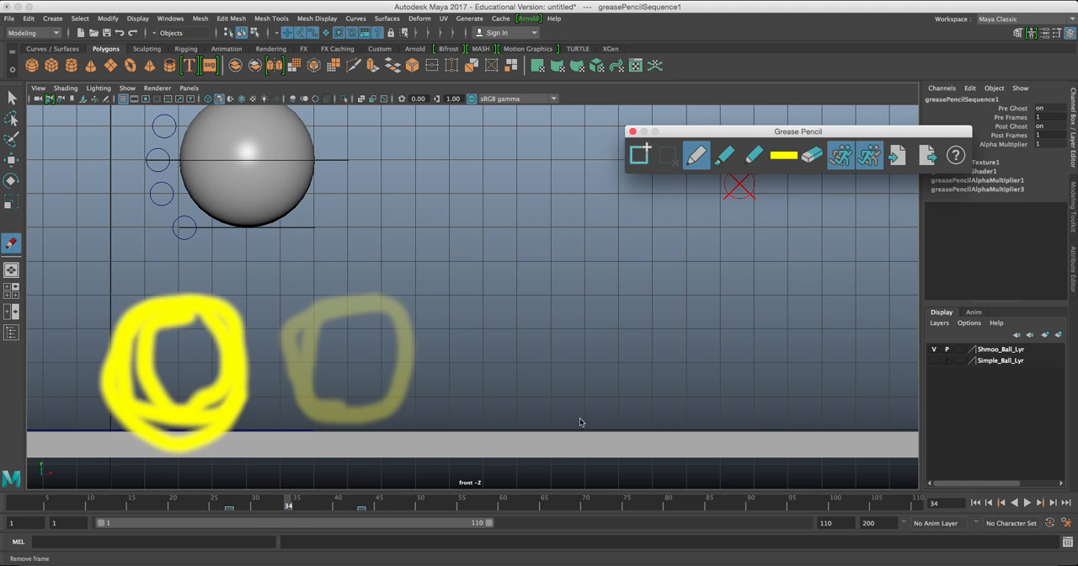
click(366, 503)
click(362, 503)
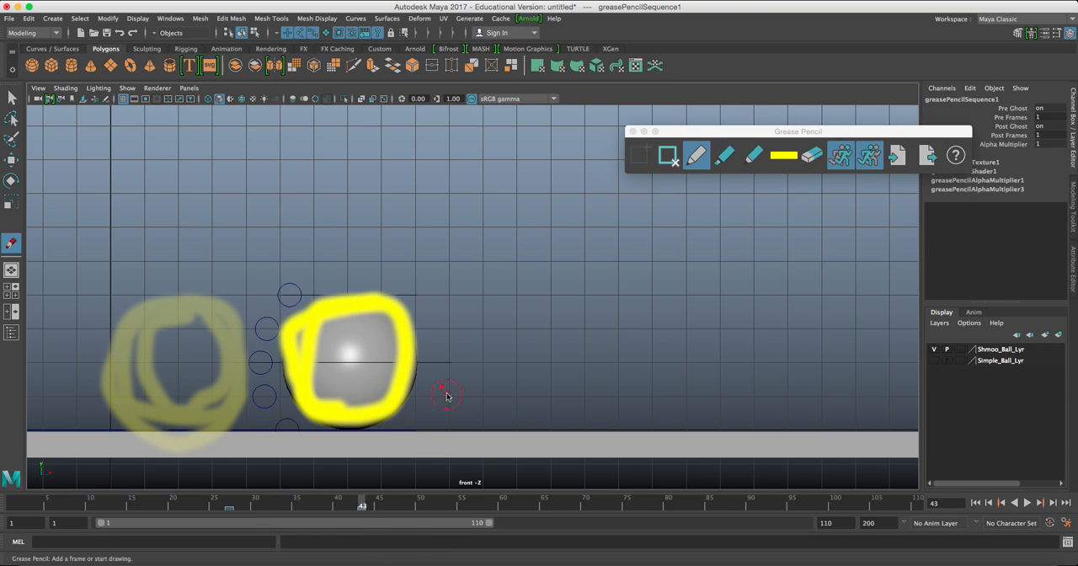
click(672, 160)
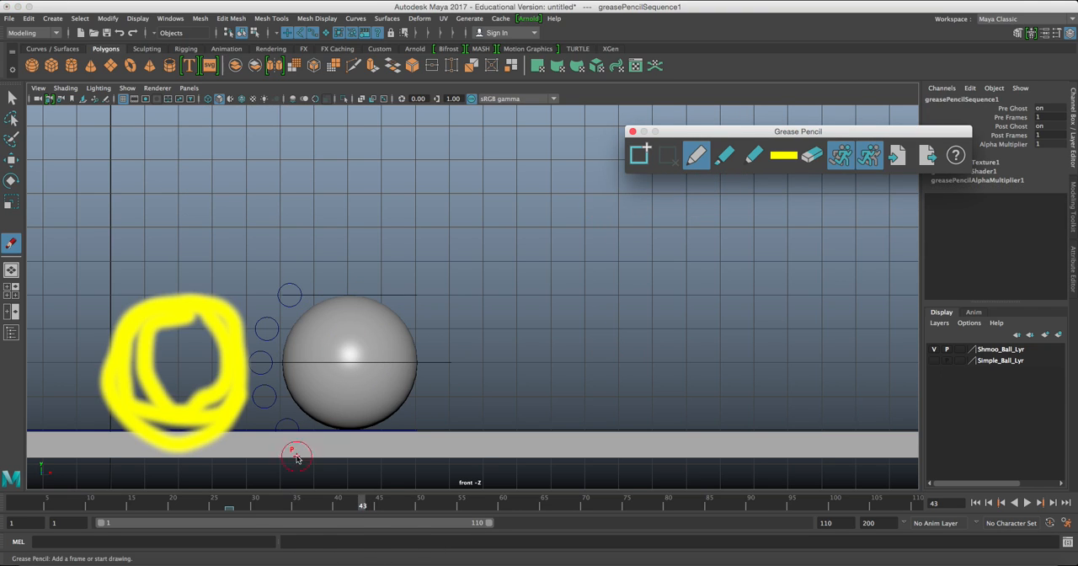
click(229, 503)
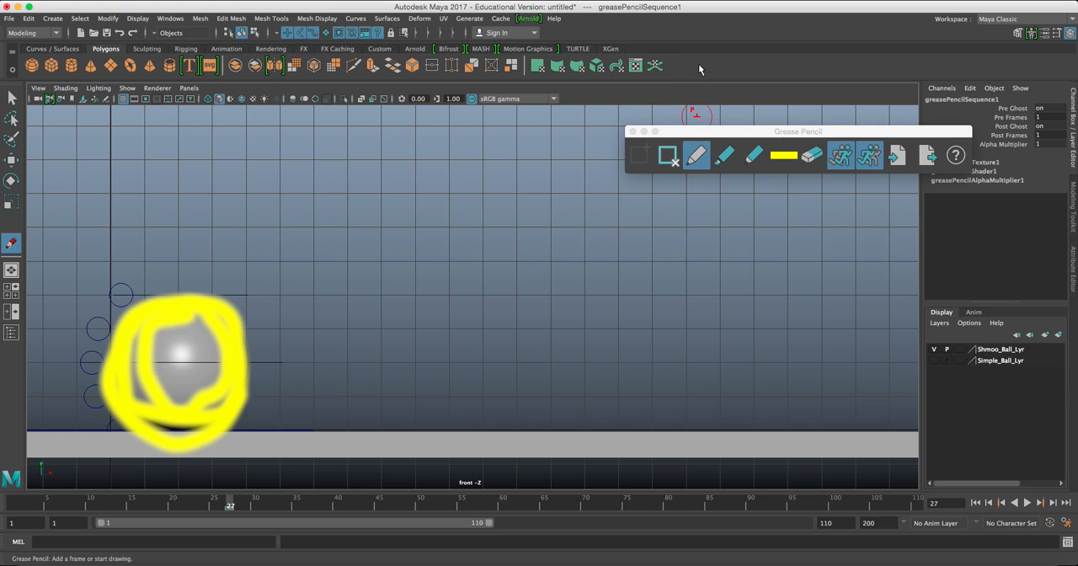
click(669, 157)
click(633, 132)
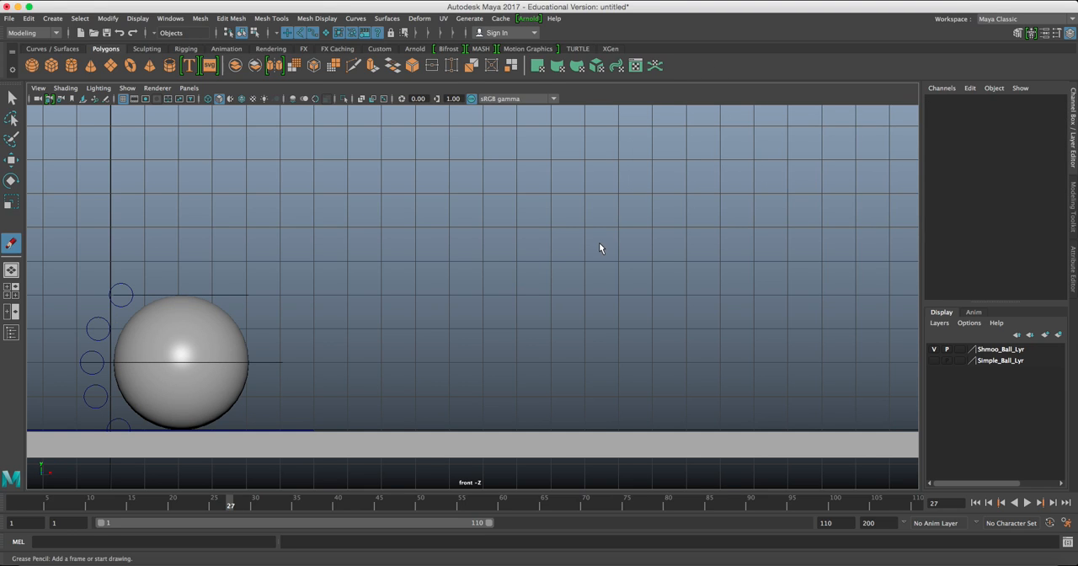
Activate the Move tool, reselect Shmoo_COG_ctrl and scrub through its bounce poses to frame 71.
key(s)
key(w)
drag(267, 338, 324, 383)
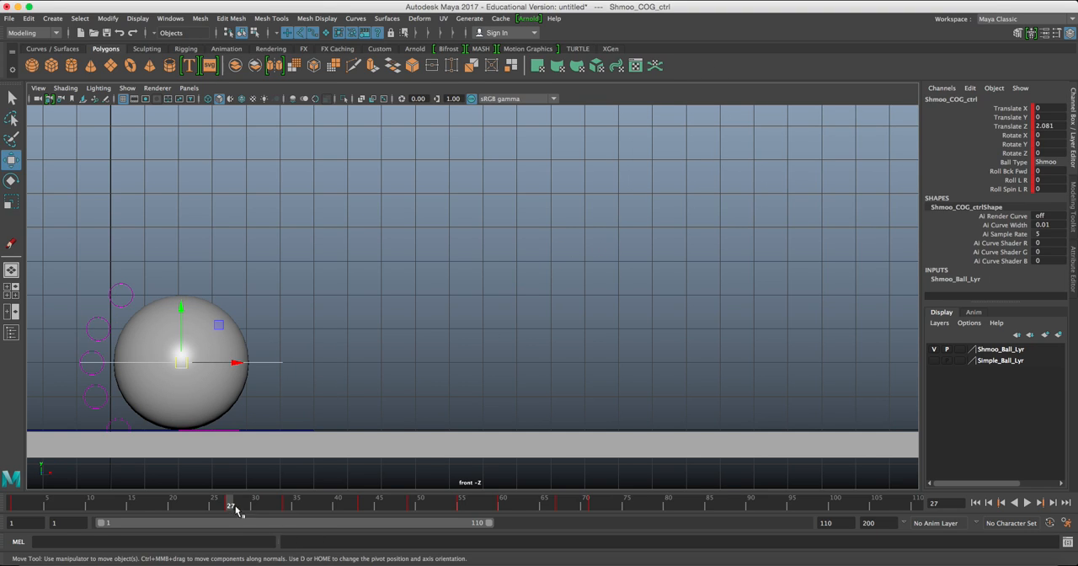
drag(230, 503, 595, 512)
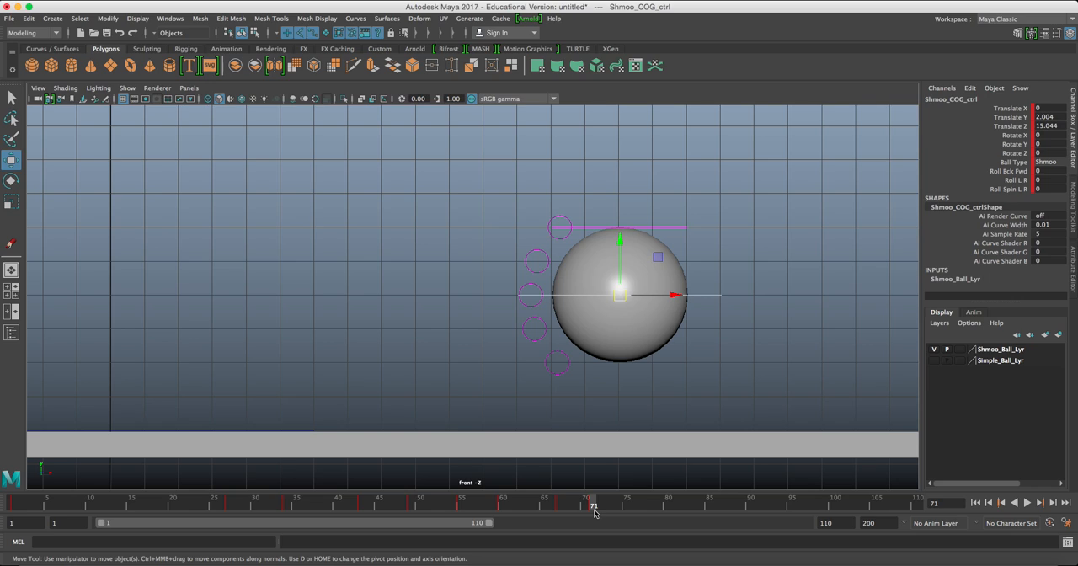
Key a contact pose at frame 76 with Translate Z about 16.123 and Translate Y set to 0.
drag(615, 516, 635, 508)
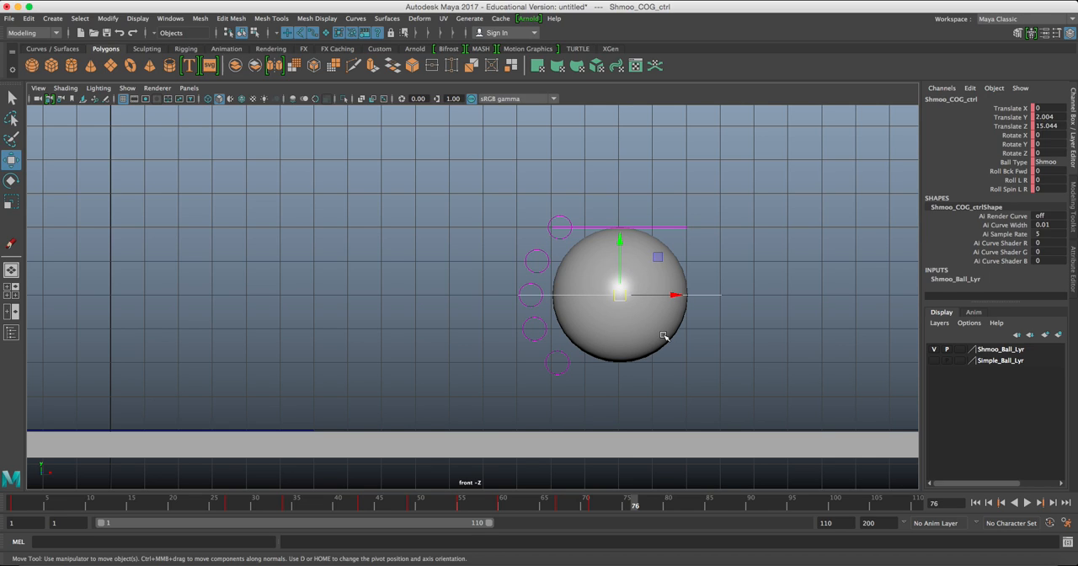
drag(679, 294, 712, 294)
text(0)
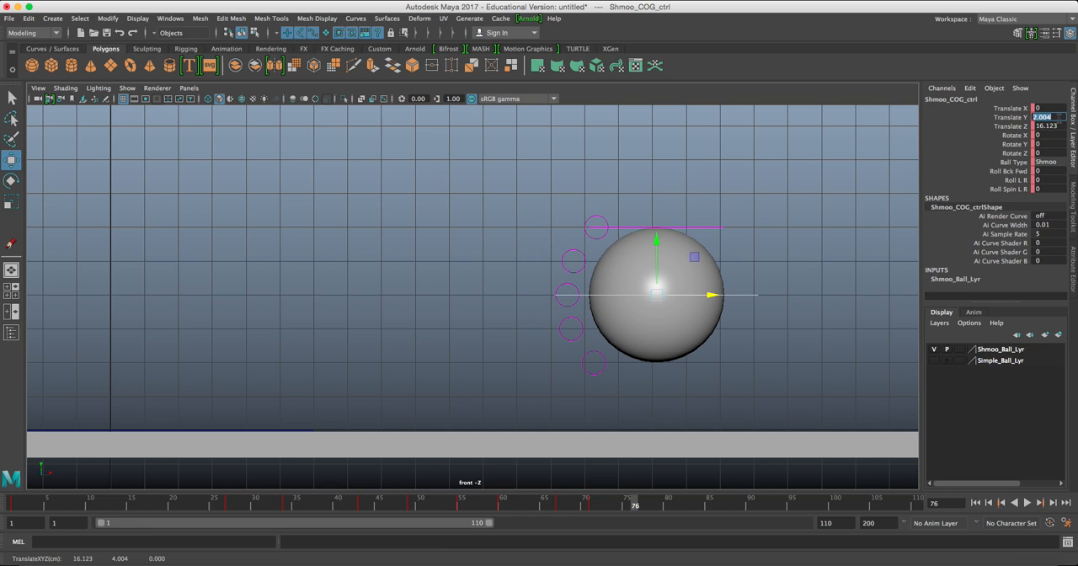
key(Return)
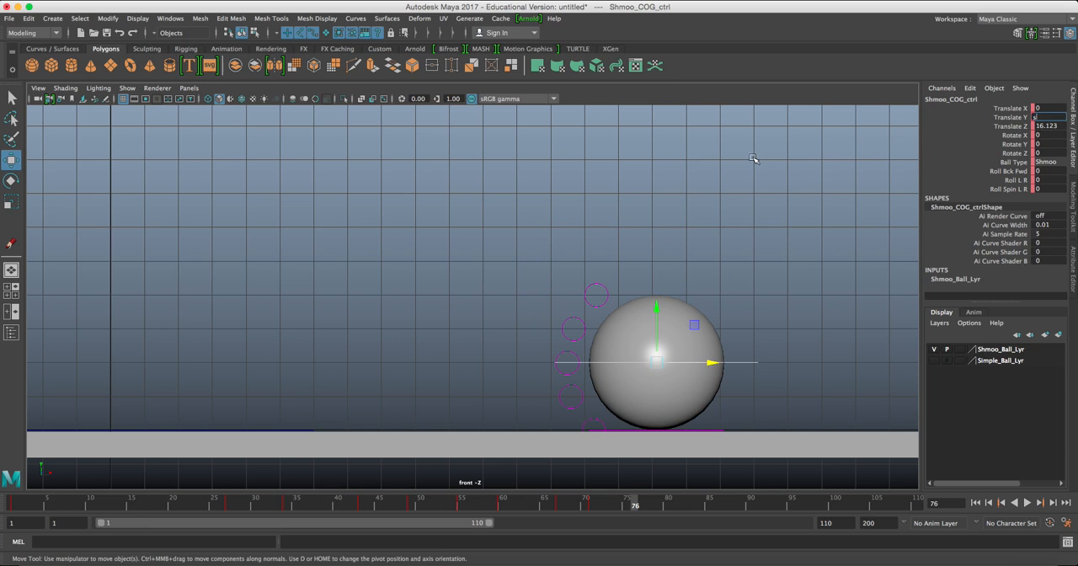
key(s)
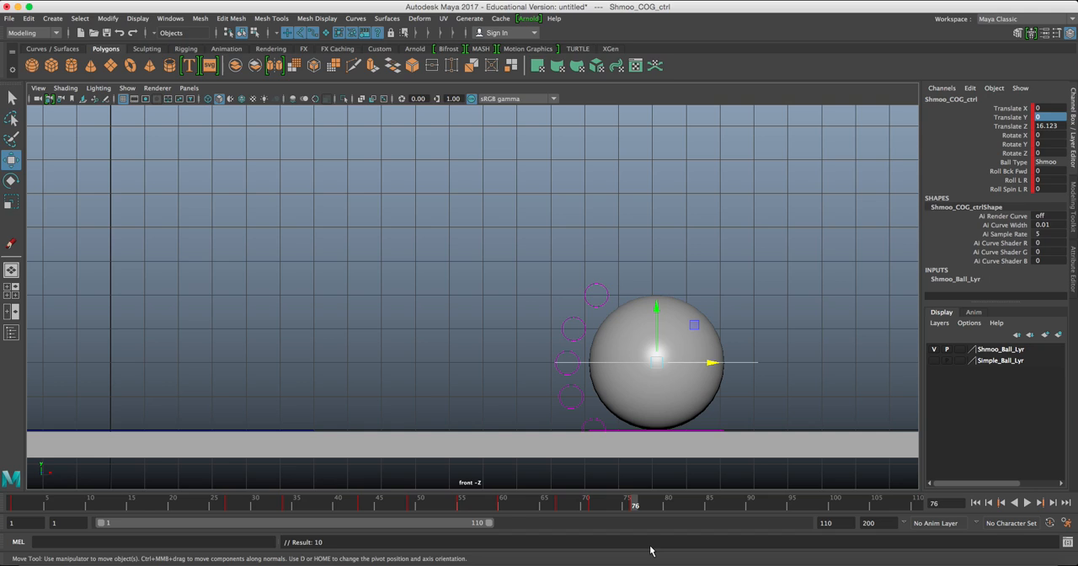
Key a lower peak pose at frame 79 with Translate Y about 0.996 and Translate Z about 17.002.
click(661, 506)
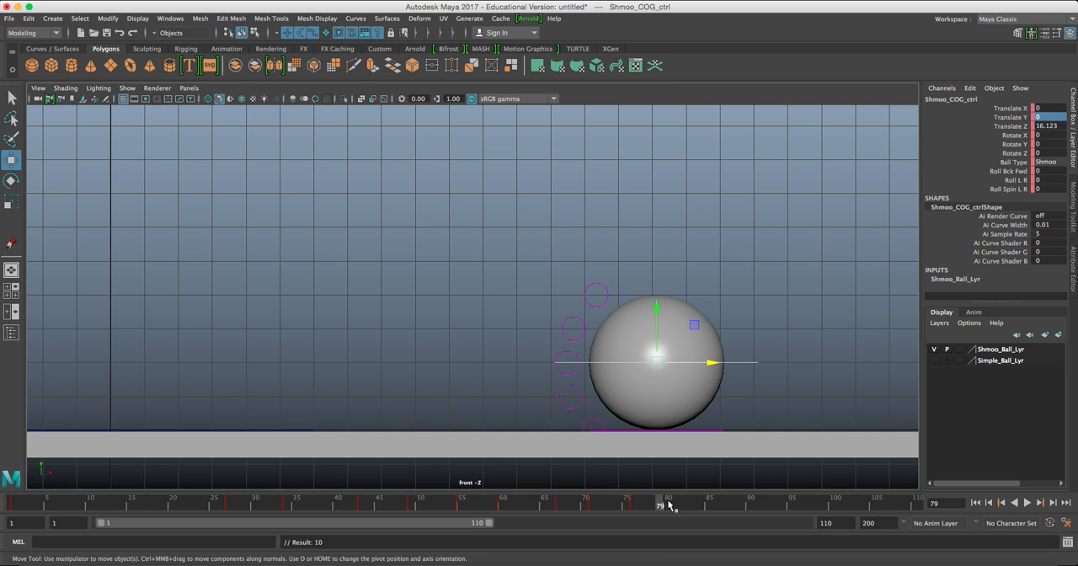
drag(665, 363, 692, 328)
key(s)
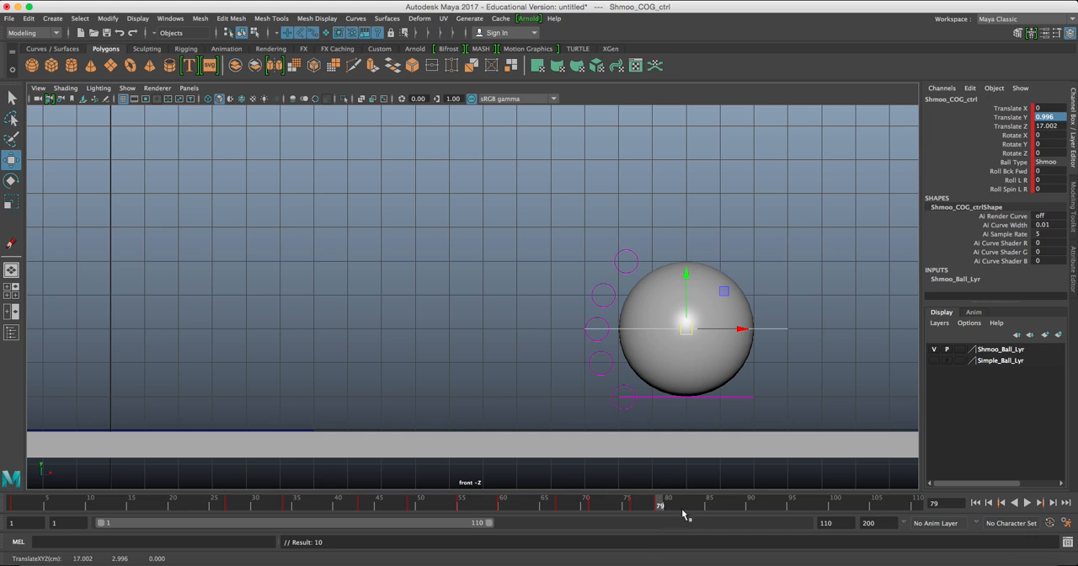
Key a contact pose at frame 84 with Translate Z about 17.965 and Translate Y set to 0.
drag(705, 505, 701, 506)
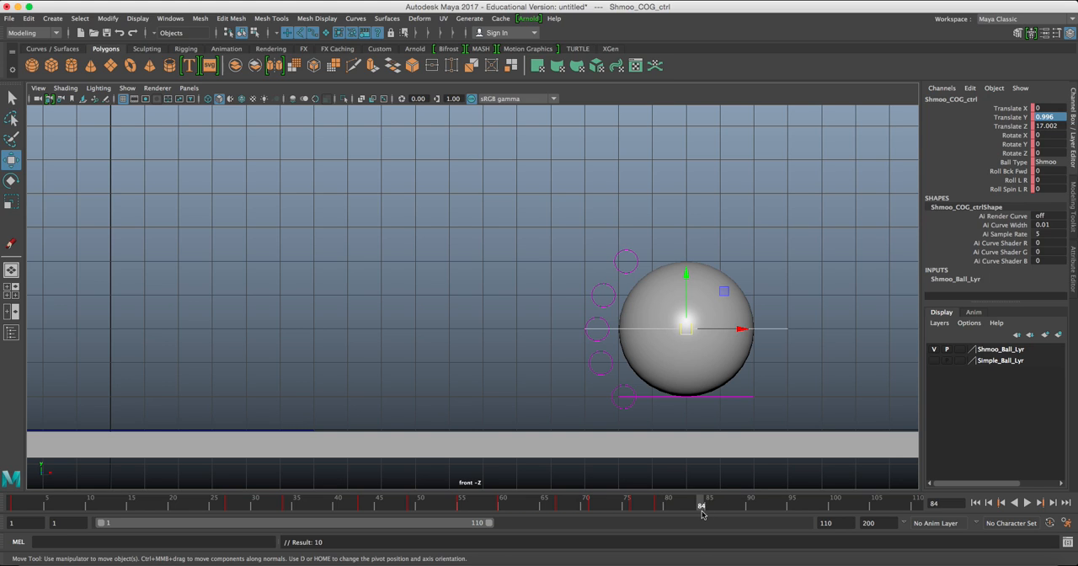
drag(687, 329, 724, 368)
click(1048, 125)
click(1049, 117)
key(Return)
key(s)
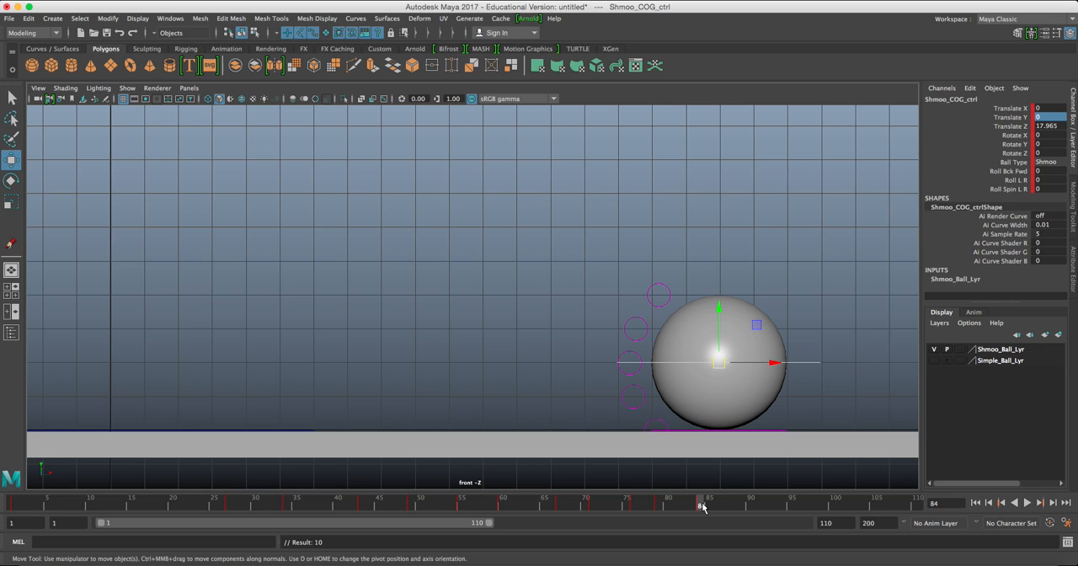
Key a small peak pose at frame 86 with Translate Y about 0.664 and Translate Z about 19.028.
drag(655, 504, 701, 507)
drag(713, 511, 719, 511)
drag(719, 362, 760, 339)
key(s)
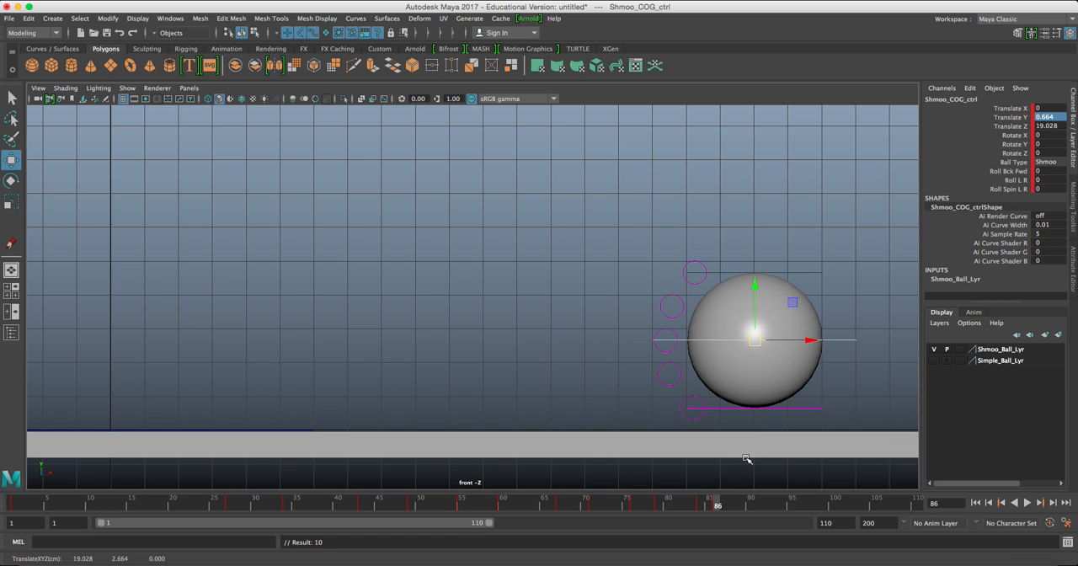
Key a contact pose at frame 90 with Translate Z about 19.775 and Translate Y set to 0.
click(749, 506)
drag(755, 341, 780, 361)
double_click(1044, 117)
text(0)
key(Return)
key(s)
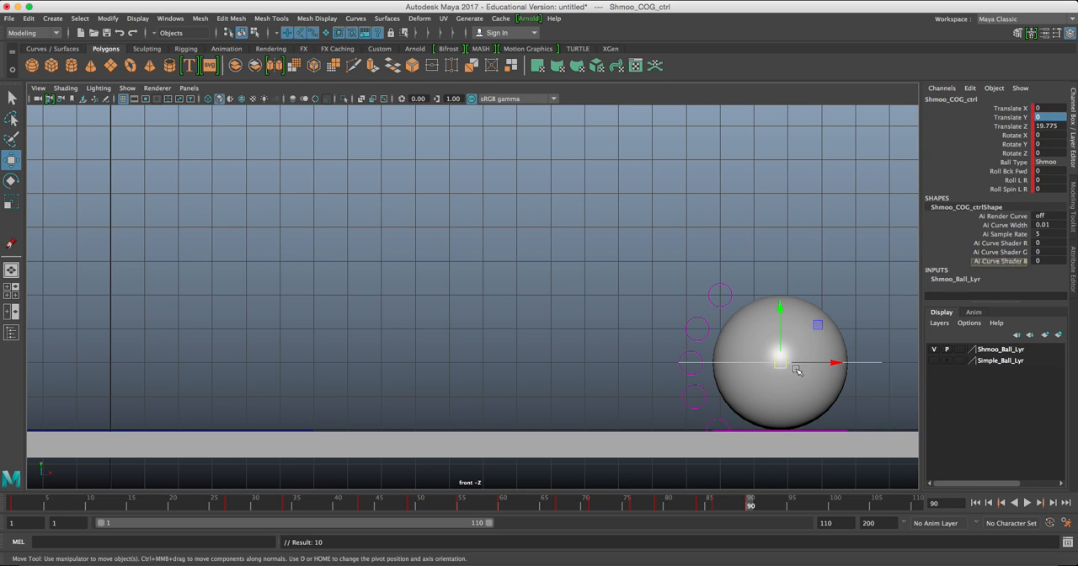
Key the ball's final rolled-out pose on the ground at frame 105 with Translate Z about 30.096.
click(877, 505)
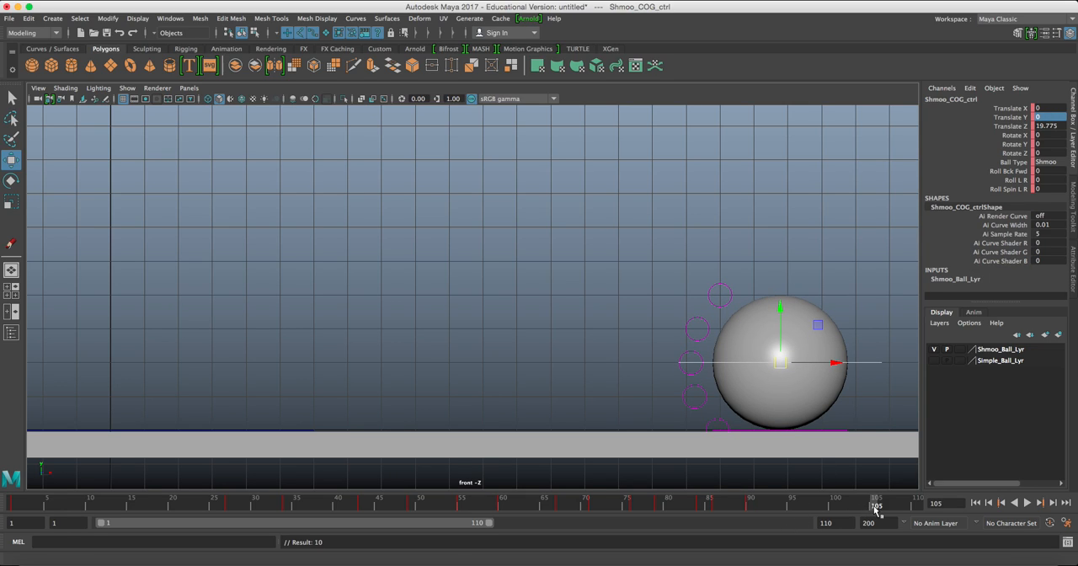
scroll(754, 423, down, 1)
alt+middle_drag(753, 423, 506, 425)
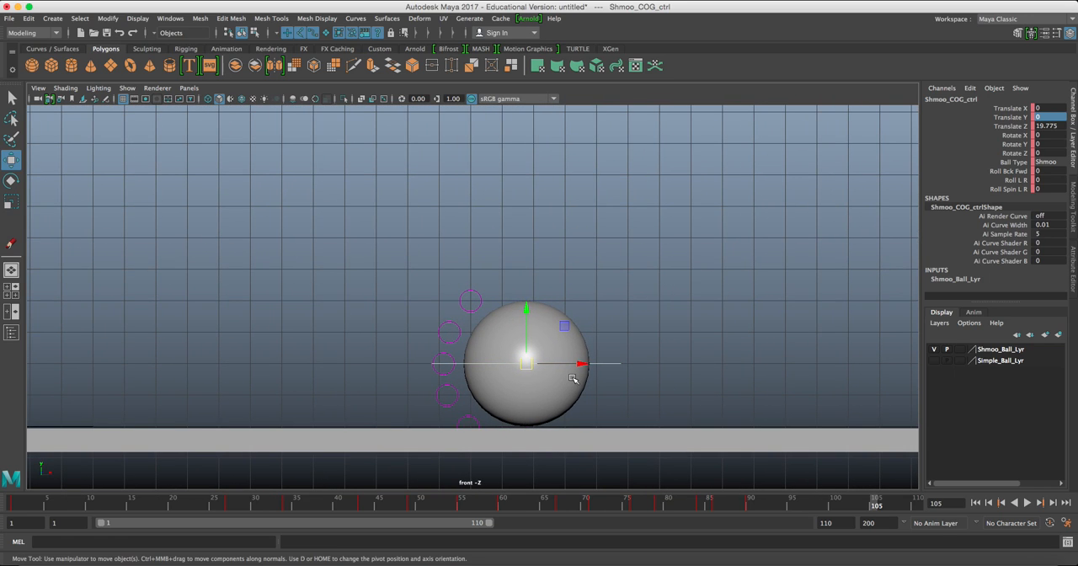
drag(578, 363, 909, 362)
key(s)
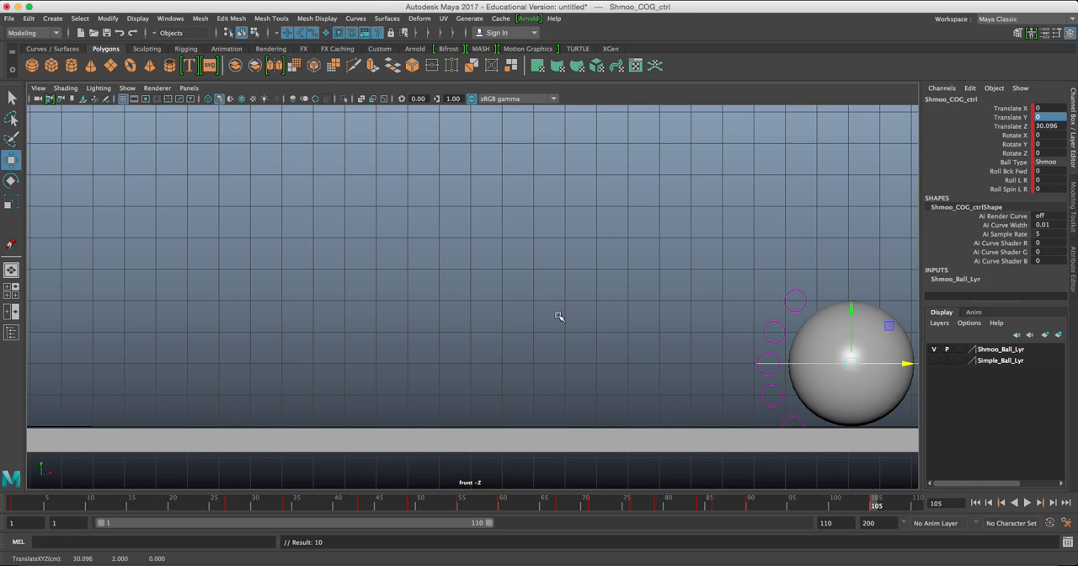
Deselect the ball, play back the whole bounce with the full ground in view, and return to frame 1.
scroll(559, 317, down, 2)
alt+middle_drag(448, 301, 585, 350)
scroll(553, 368, down, 2)
click(688, 352)
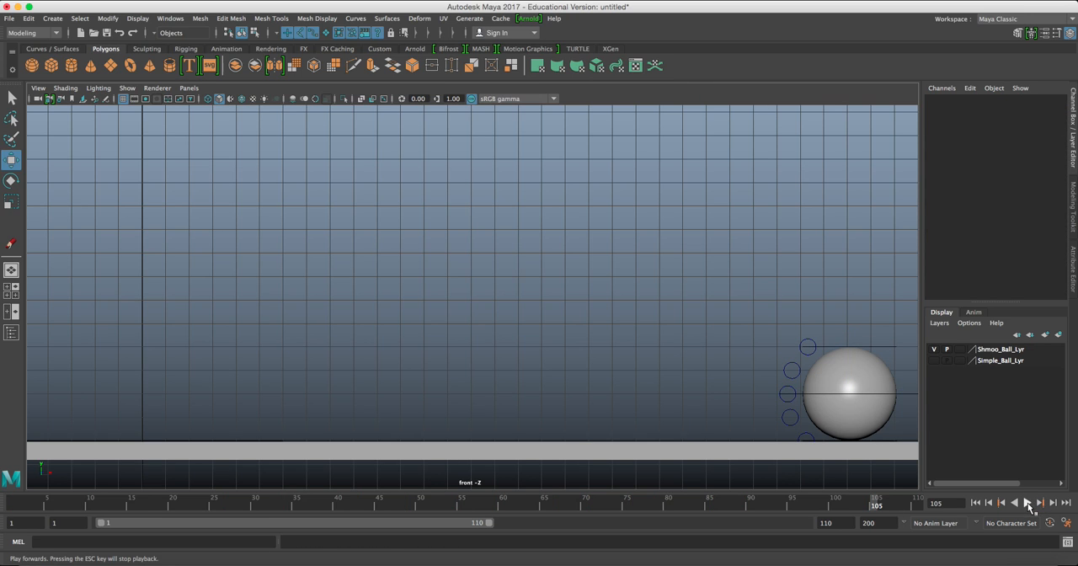
click(1027, 504)
scroll(363, 323, down, 3)
alt+middle_drag(352, 320, 365, 341)
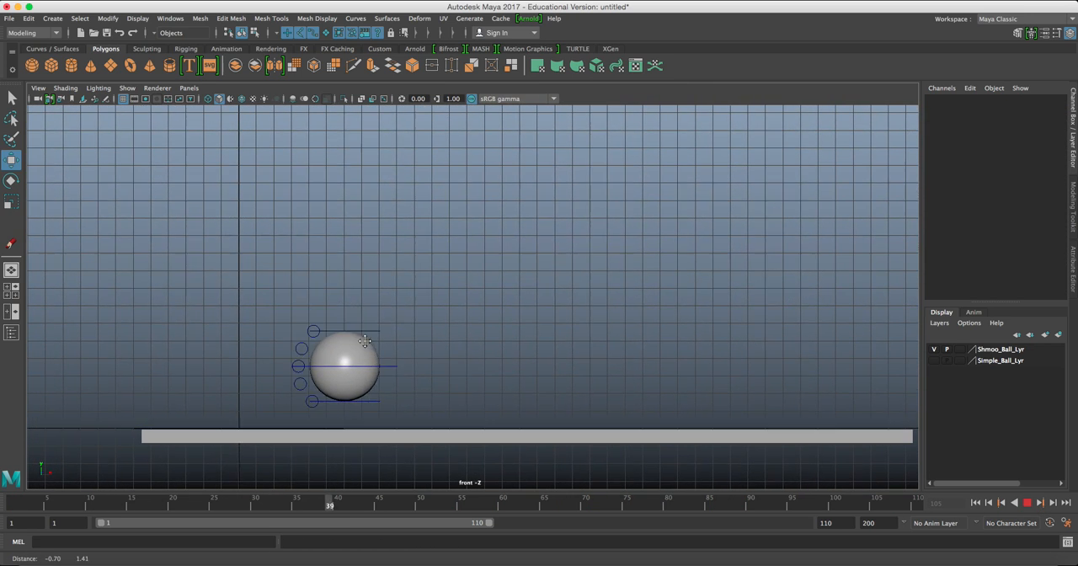
click(1028, 506)
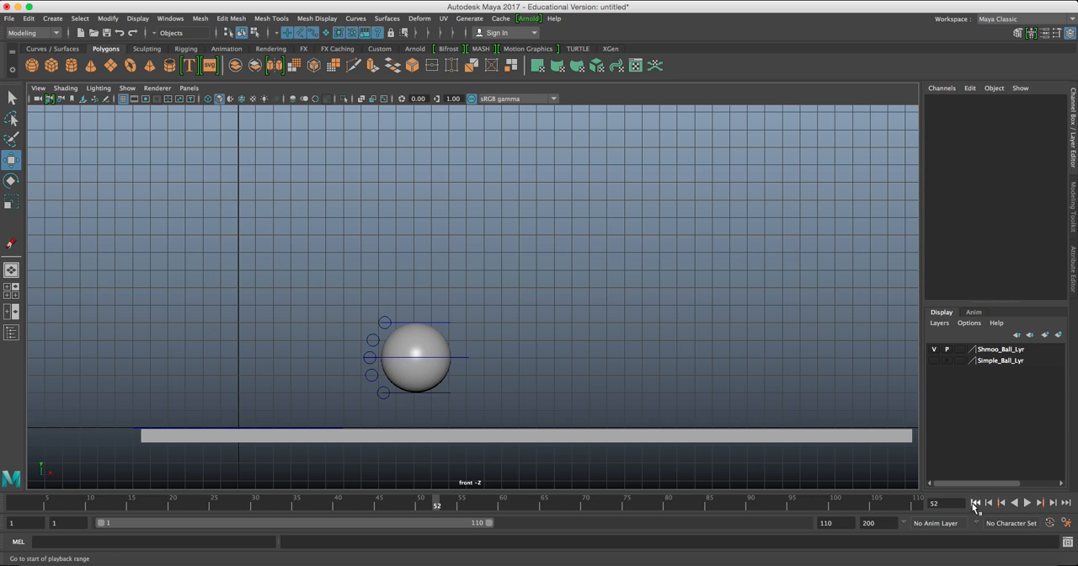
click(976, 502)
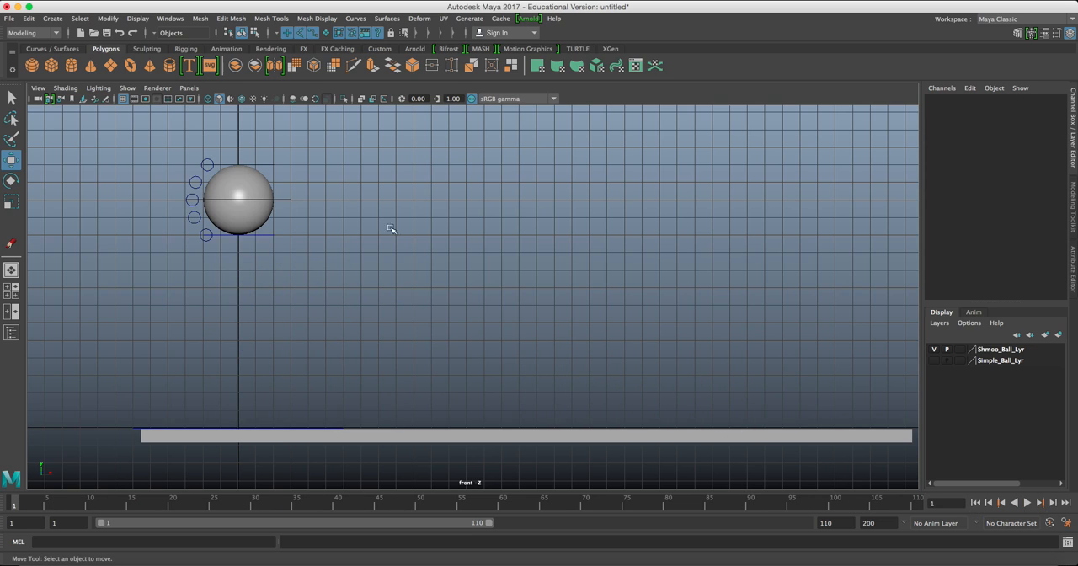
Select the ball's COG control and try selecting its timeline keys from frame 27 to 107.
click(278, 189)
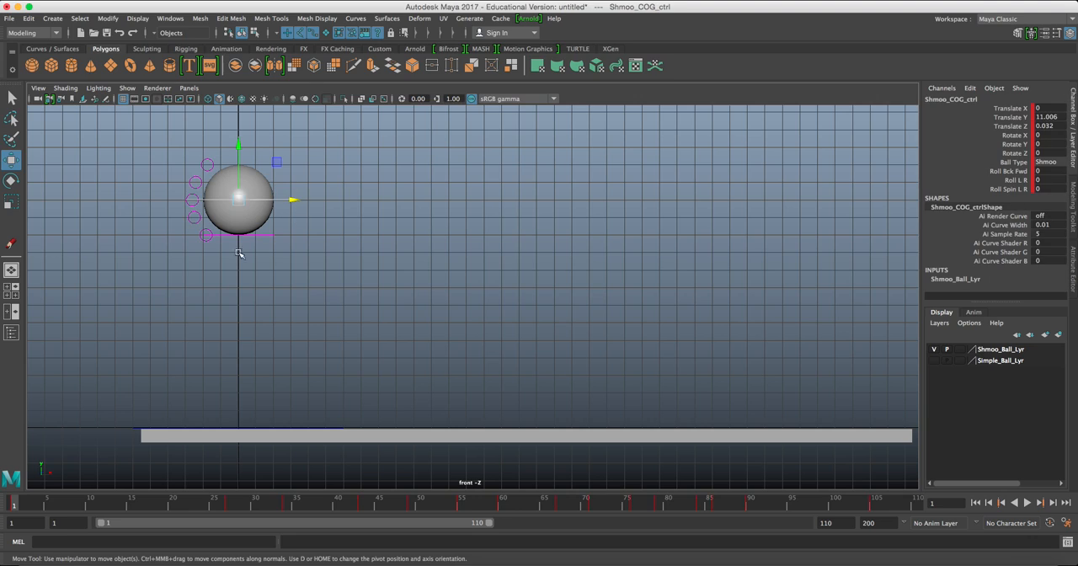
click(229, 506)
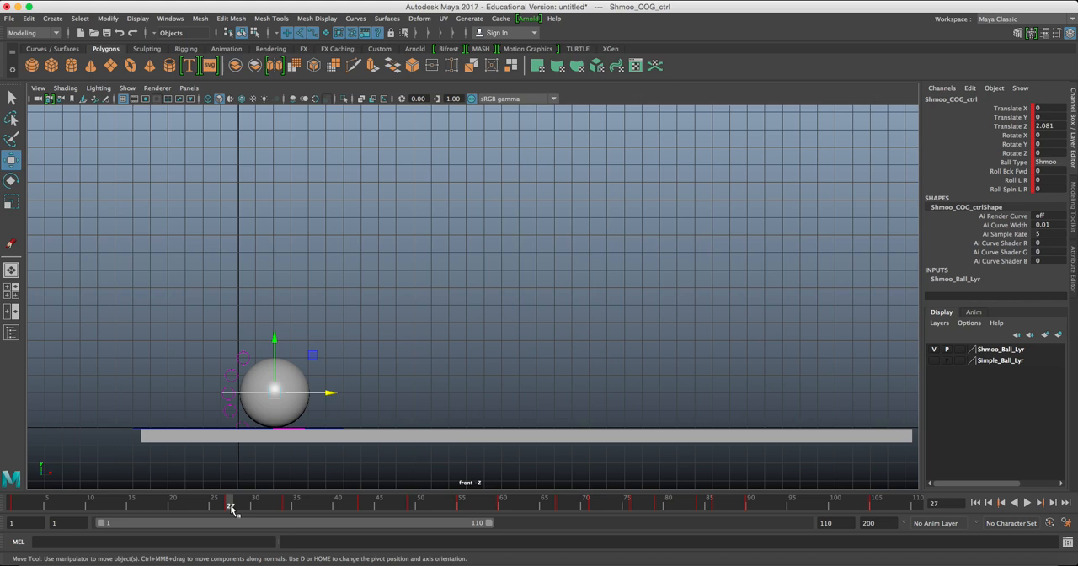
shift+drag(232, 508, 881, 511)
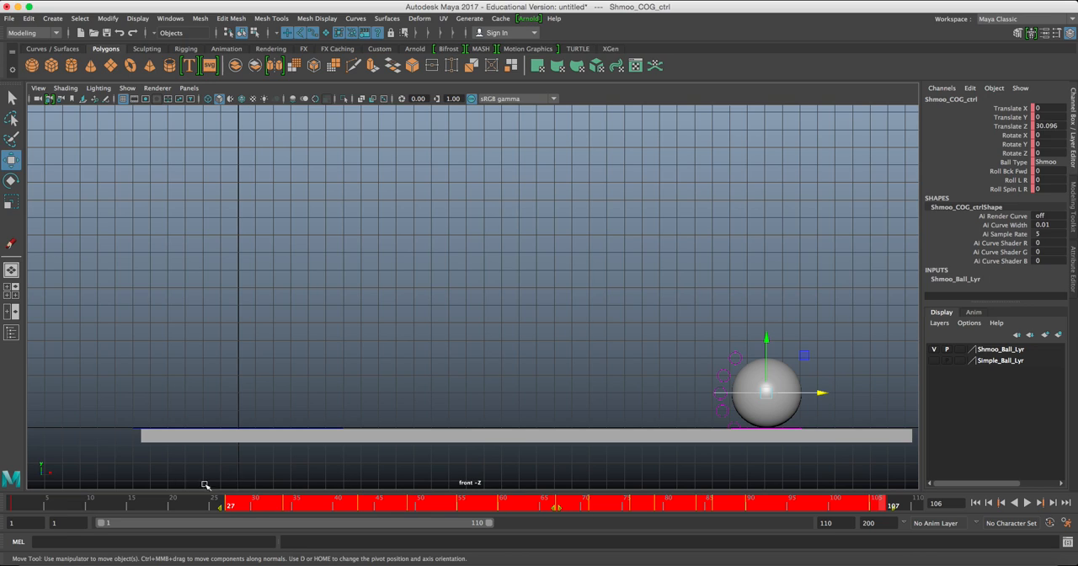
click(489, 505)
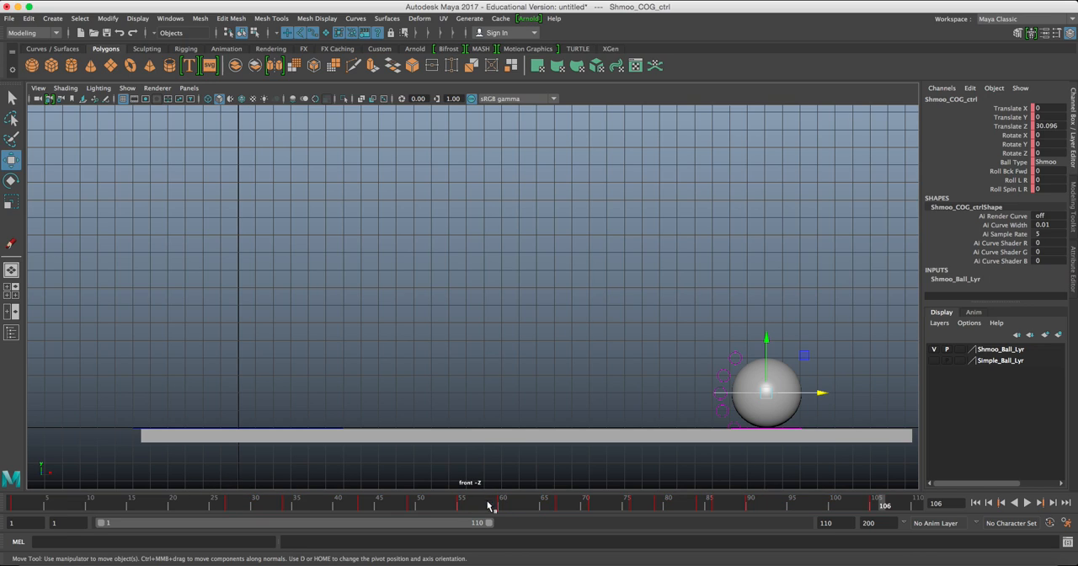
Open the Dope Sheet for the ball's COG control and fit all of its keys in view.
click(170, 17)
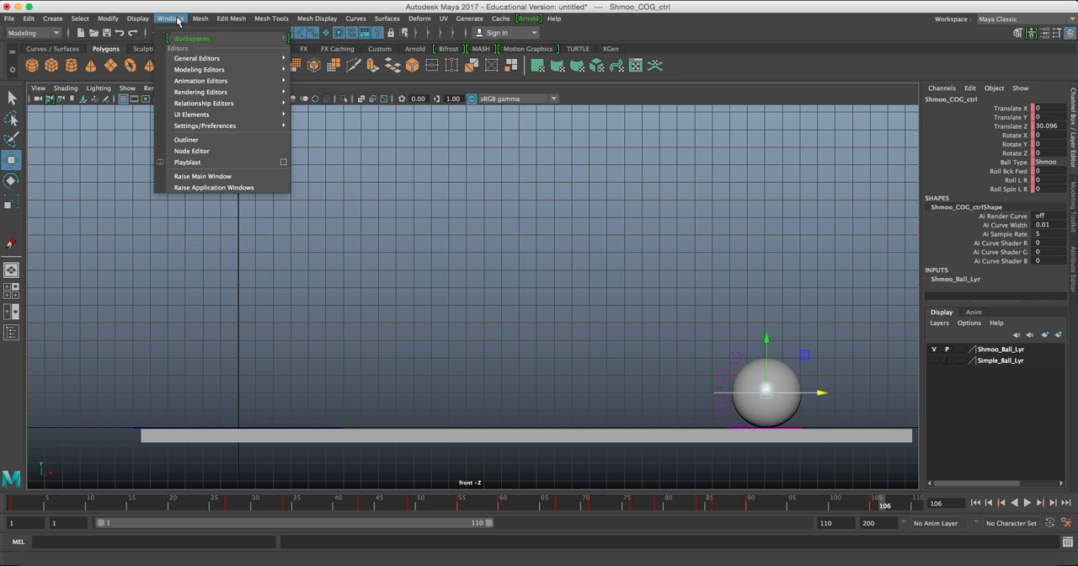
mouse_move(174, 59)
mouse_move(199, 71)
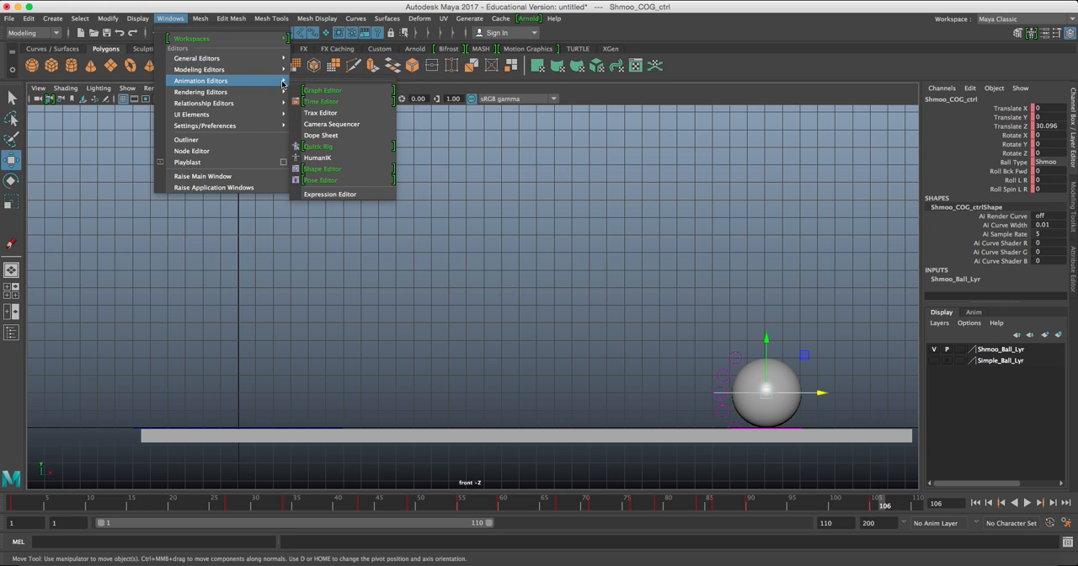
click(326, 138)
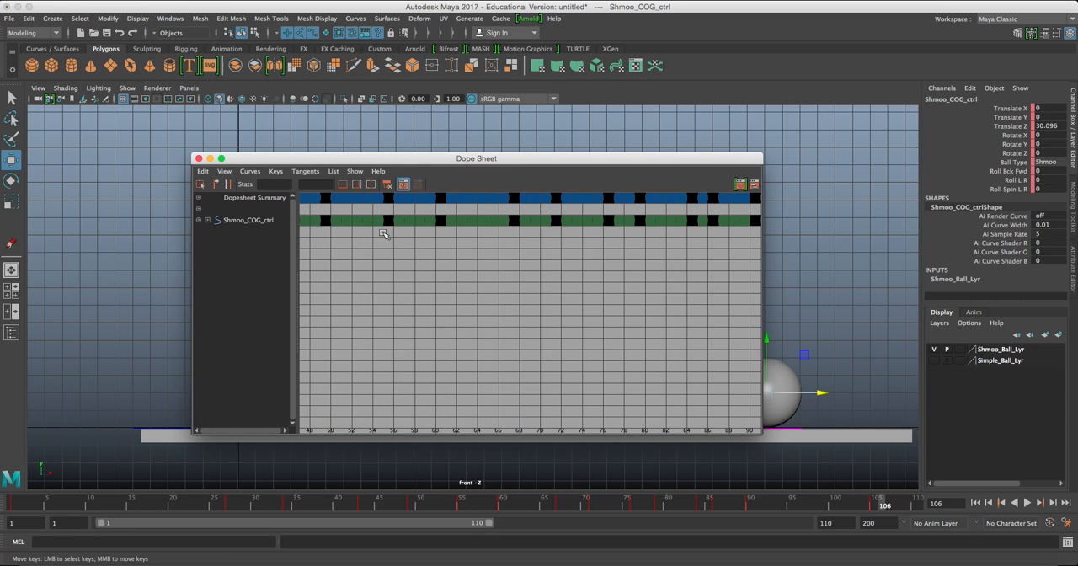
key(a)
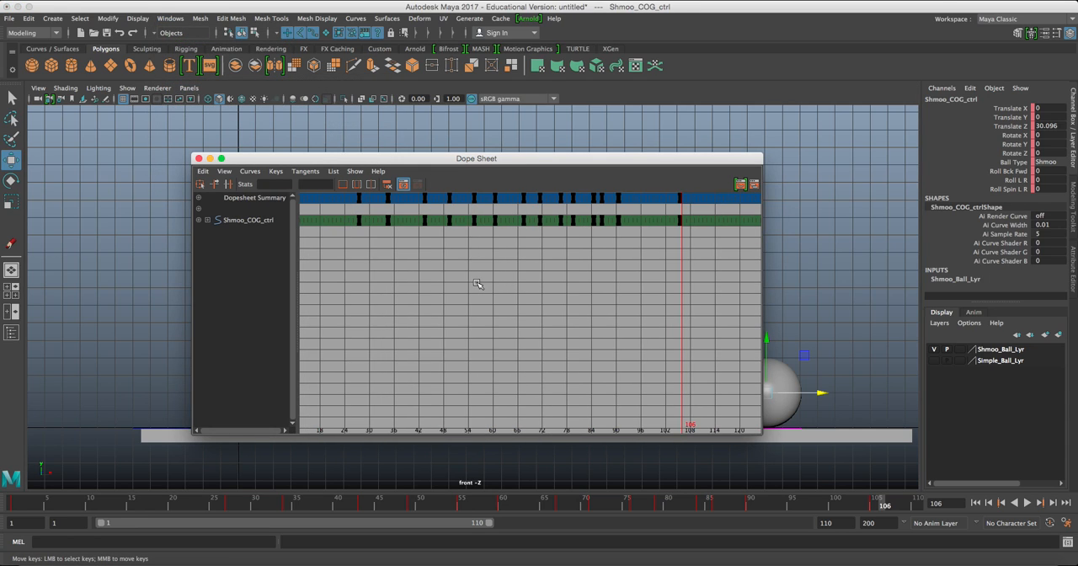
scroll(409, 278, down, 4)
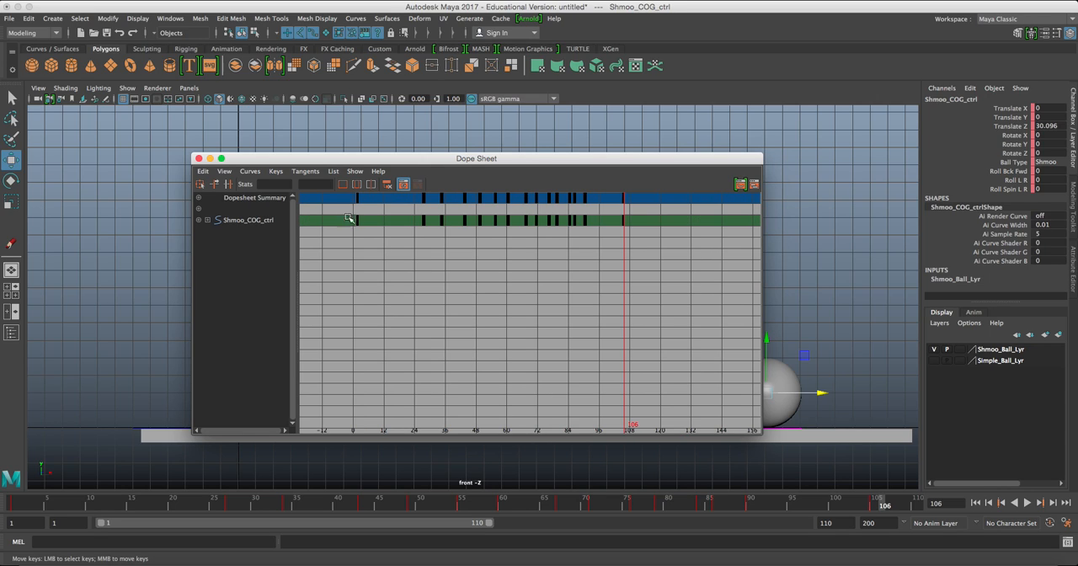
Shift every key after the first one 12 frames earlier, putting the last key at frame 93, and close the Dope Sheet.
drag(346, 215, 367, 253)
drag(400, 209, 649, 260)
mouse_move(490, 243)
middle_down()
mouse_move(469, 247)
mouse_move(494, 262)
middle_up()
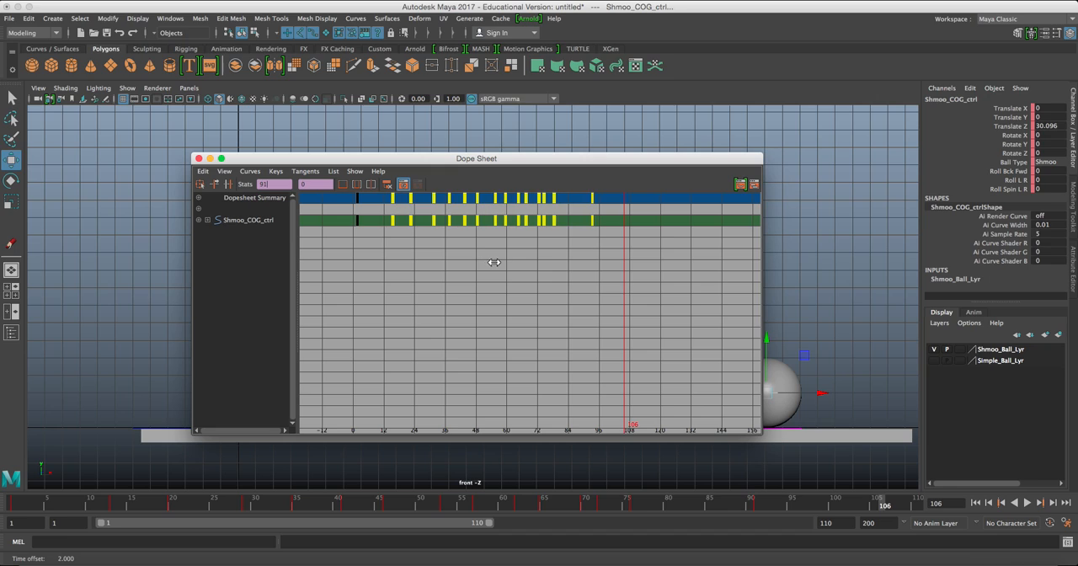
click(199, 158)
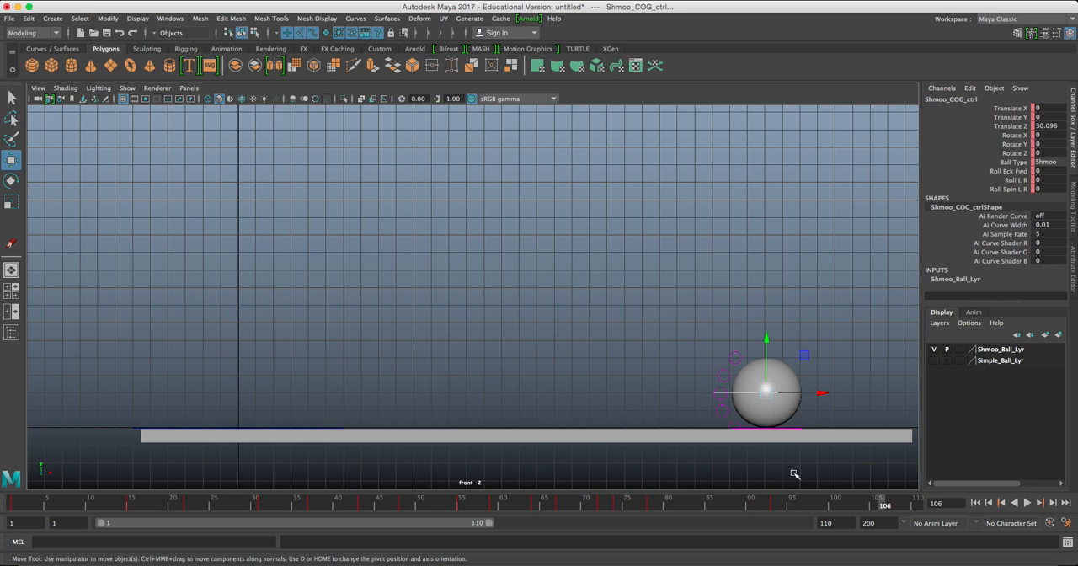
Play back the retimed bounce from the start and scrub the first bounces up to frame 30.
click(975, 503)
click(1027, 502)
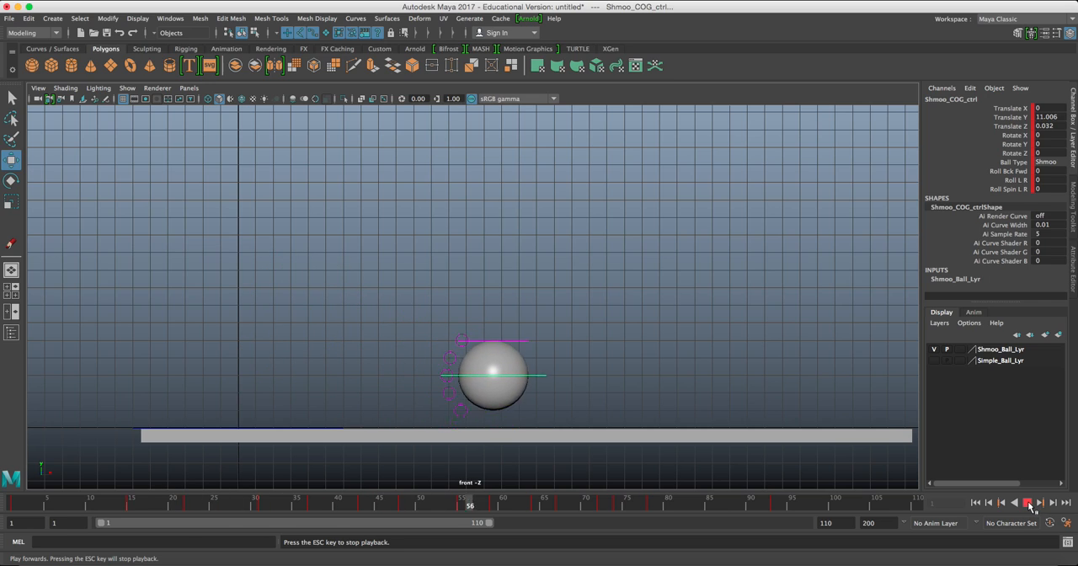
click(1028, 503)
click(975, 503)
click(512, 309)
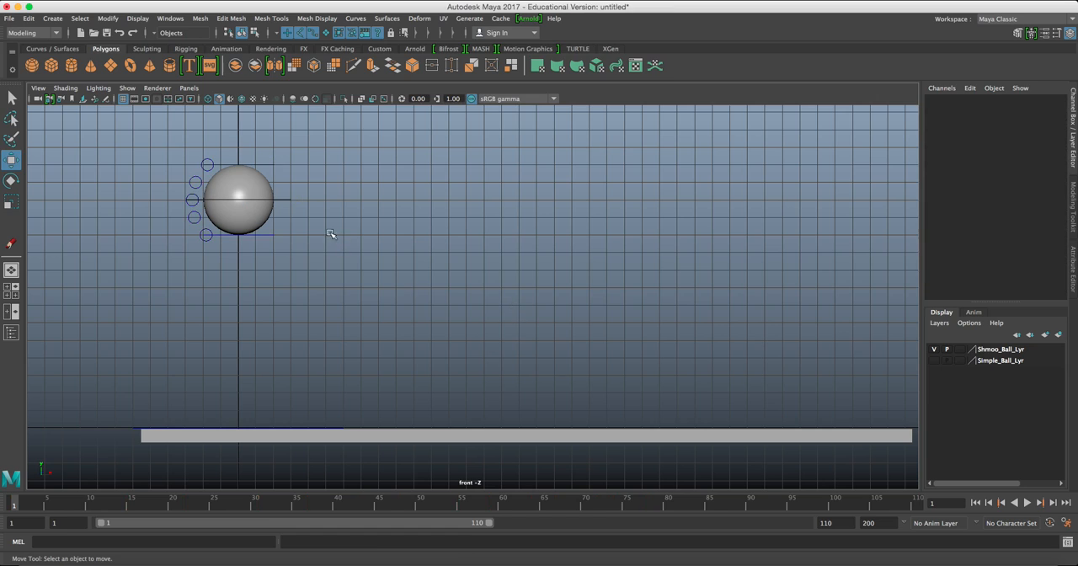
drag(3, 504, 258, 508)
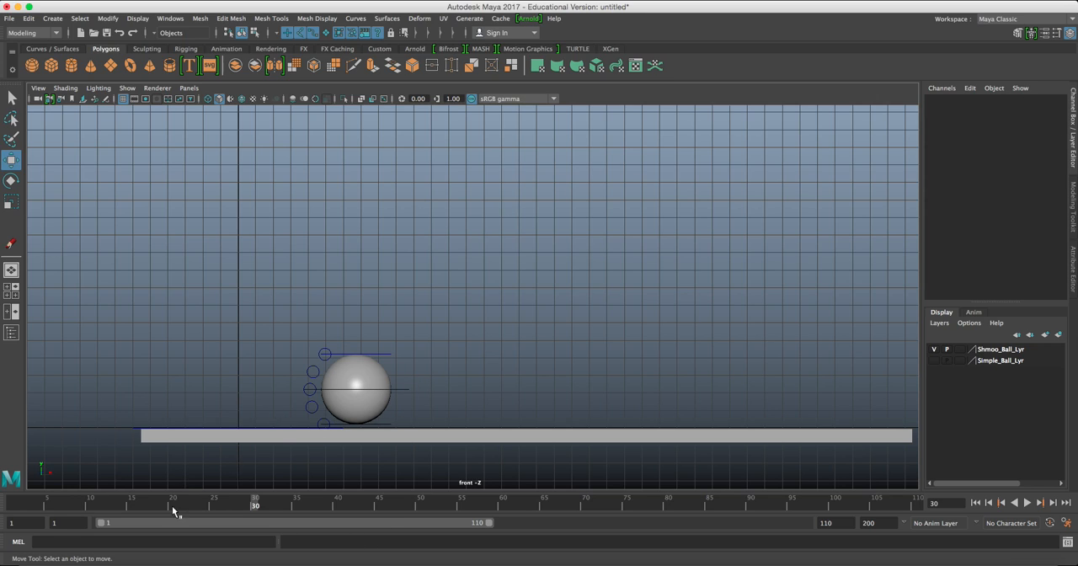
Add a Grease Pencil frame at frame 30 and sketch the bounce path as yellow arcs touching the ground.
click(105, 99)
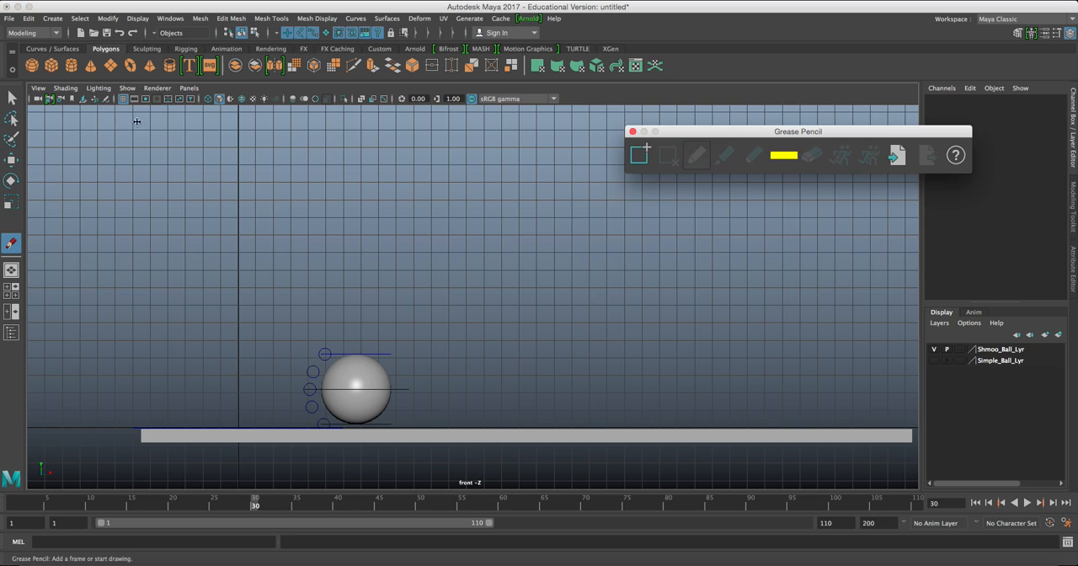
click(638, 153)
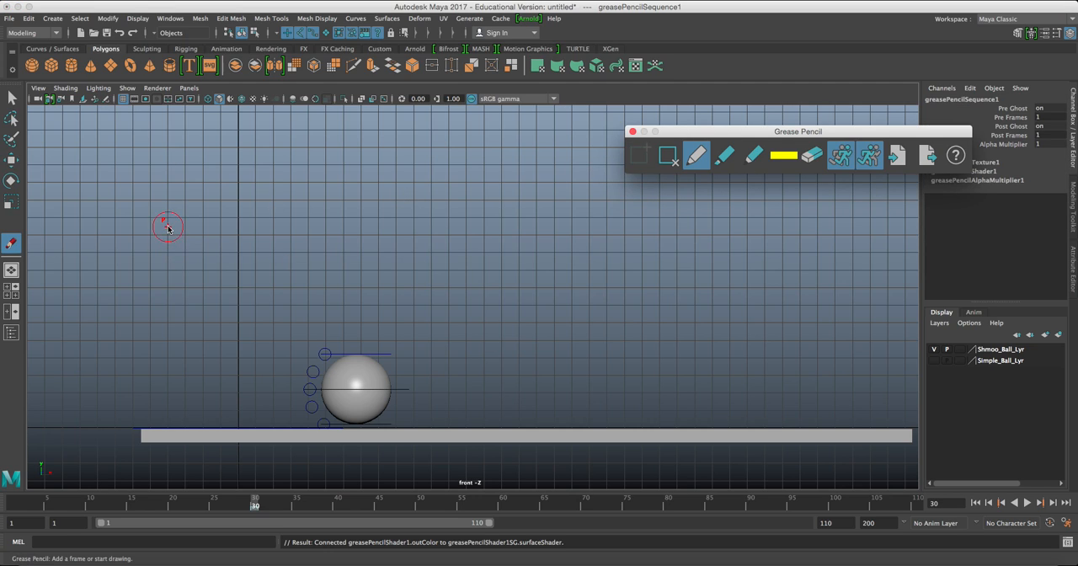
mouse_move(186, 152)
mouse_down()
mouse_move(221, 175)
mouse_move(272, 255)
mouse_up()
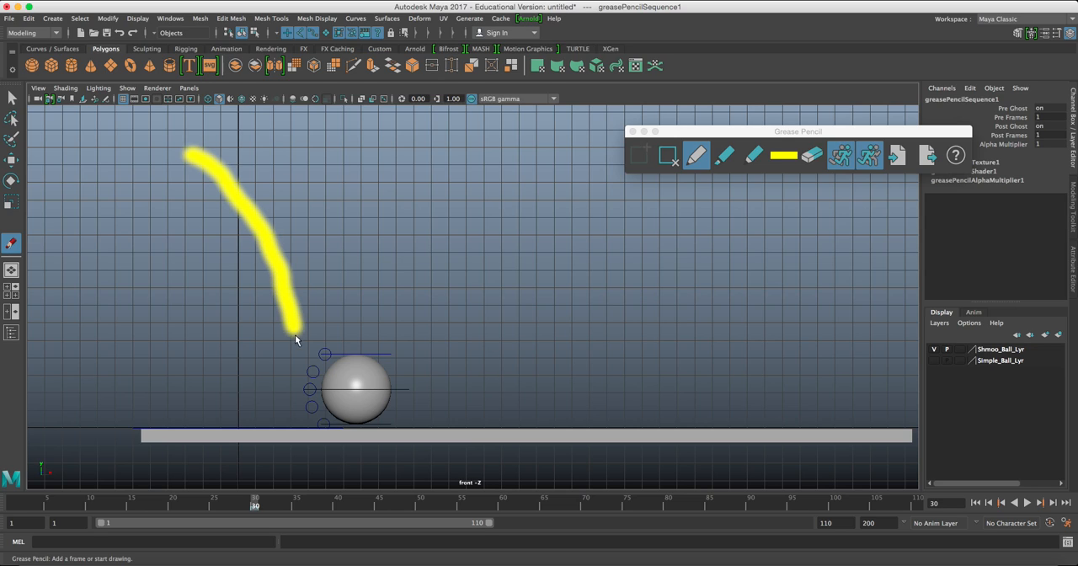
drag(302, 423, 307, 409)
mouse_move(314, 350)
mouse_down()
mouse_move(319, 293)
mouse_move(349, 287)
mouse_up()
mouse_move(406, 316)
mouse_down()
mouse_move(433, 421)
mouse_move(479, 308)
mouse_move(543, 330)
mouse_move(547, 343)
mouse_up()
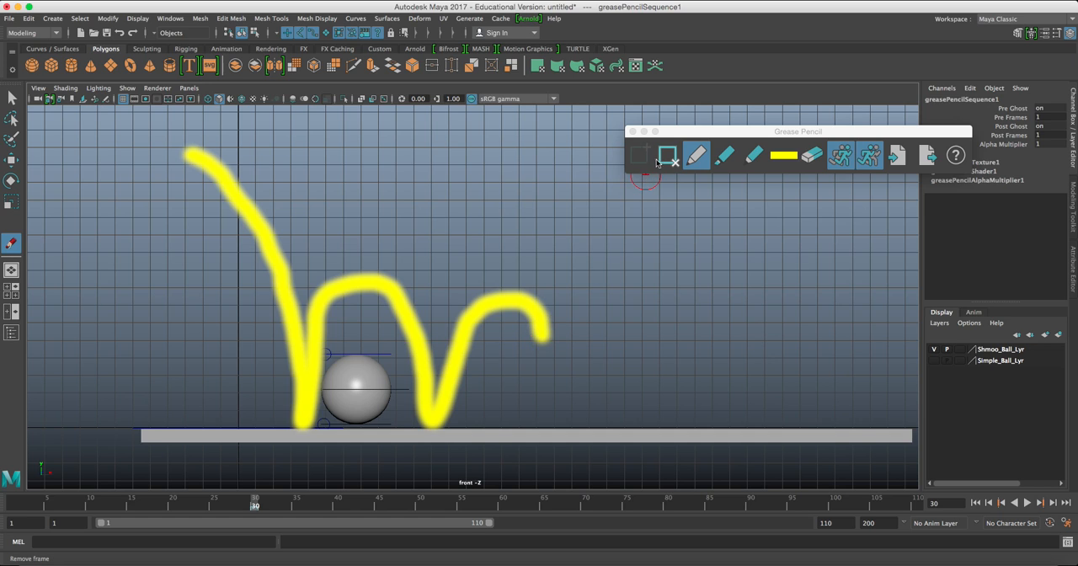
Remove the Grease Pencil frame with its sketch, return to the Move tool and close the Grease Pencil window.
click(668, 155)
key(w)
scroll(294, 425, up, 1)
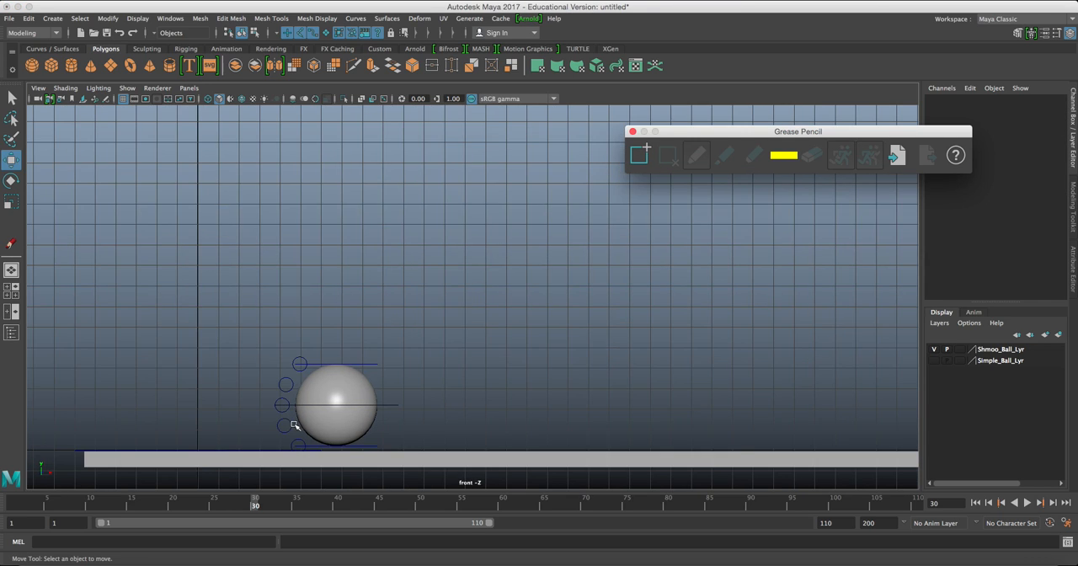
alt+middle_drag(294, 424, 317, 297)
scroll(317, 296, up, 1)
click(633, 131)
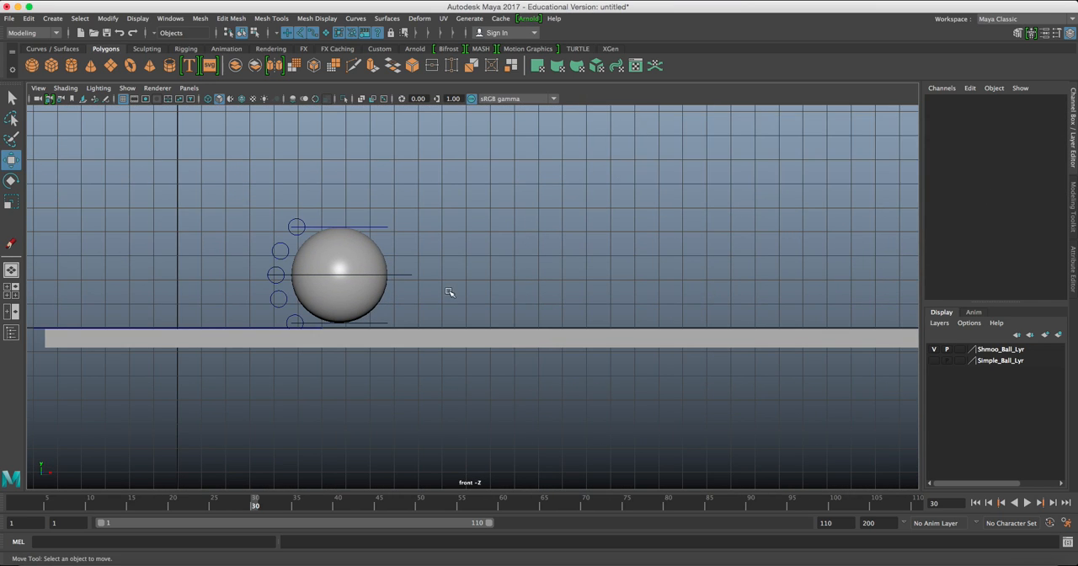
Select the ball's COG control at contact frame 31 and open its animation curves in an enlarged Graph Editor.
click(421, 291)
mouse_move(255, 506)
mouse_down()
mouse_move(285, 501)
mouse_move(248, 497)
mouse_move(279, 500)
mouse_move(262, 502)
mouse_up()
alt+middle_drag(414, 166, 423, 292)
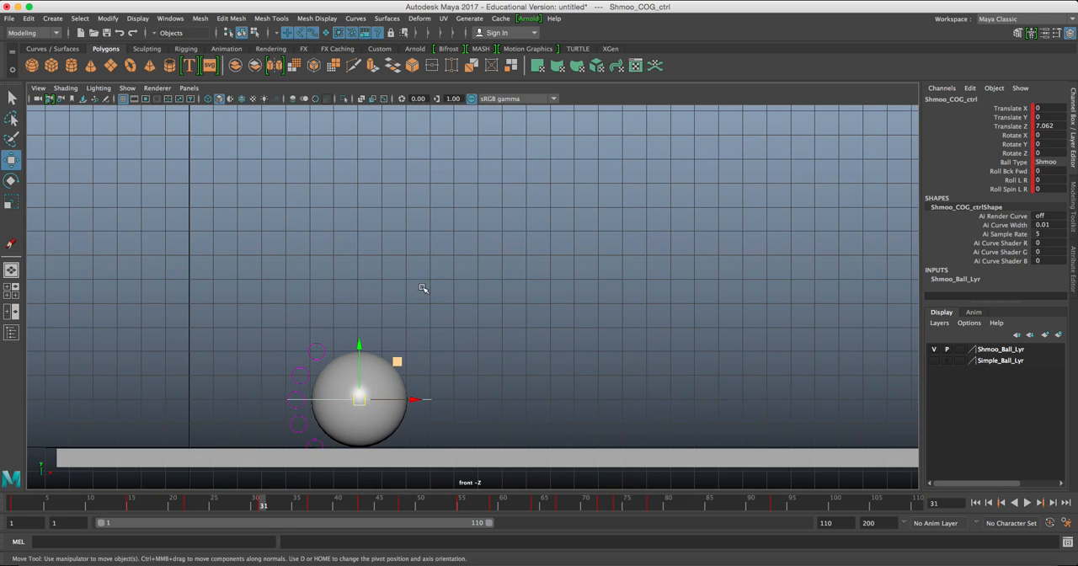
click(170, 19)
mouse_move(196, 82)
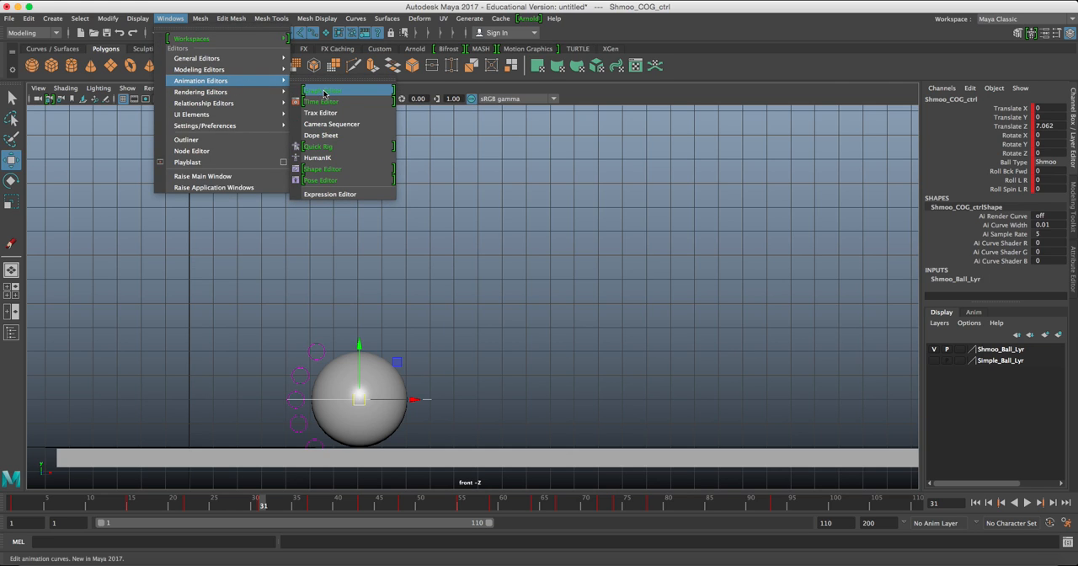
click(323, 91)
drag(357, 106, 373, 94)
double_click(373, 93)
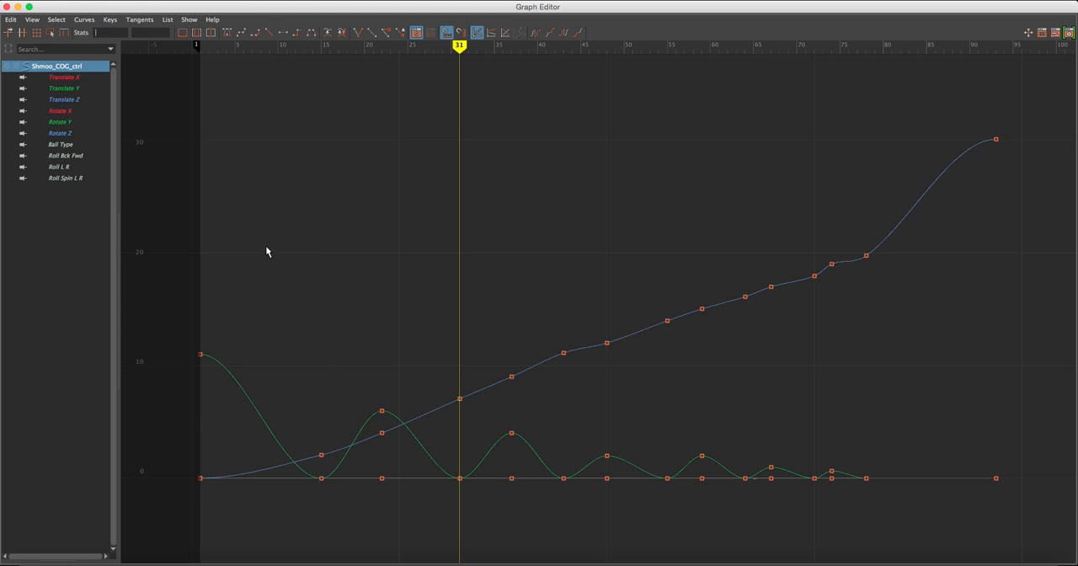
drag(246, 10, 250, 9)
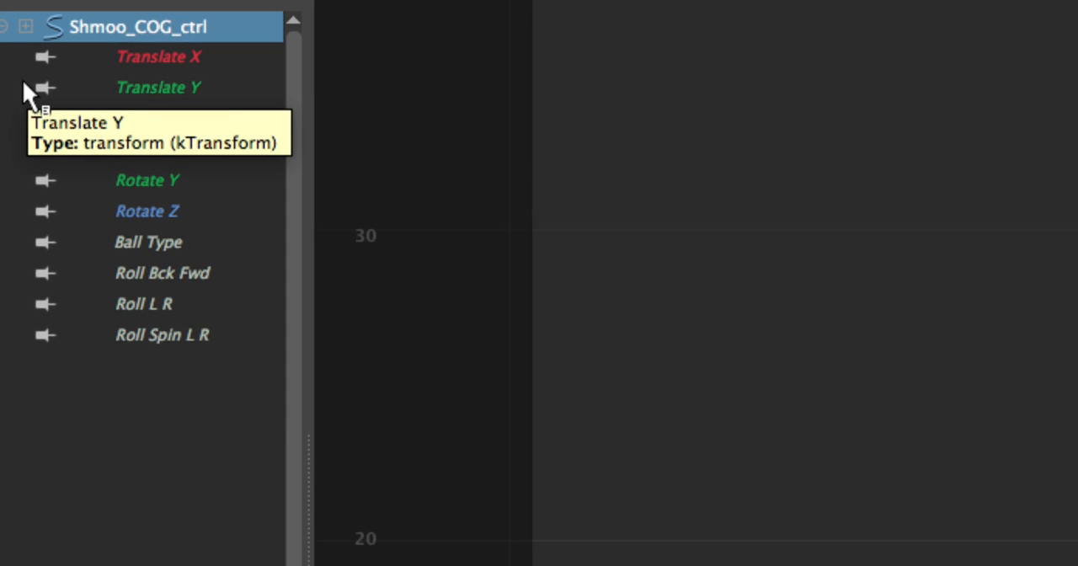
Isolate the ball's Translate Y curve in the Graph Editor and frame it.
click(209, 64)
click(203, 89)
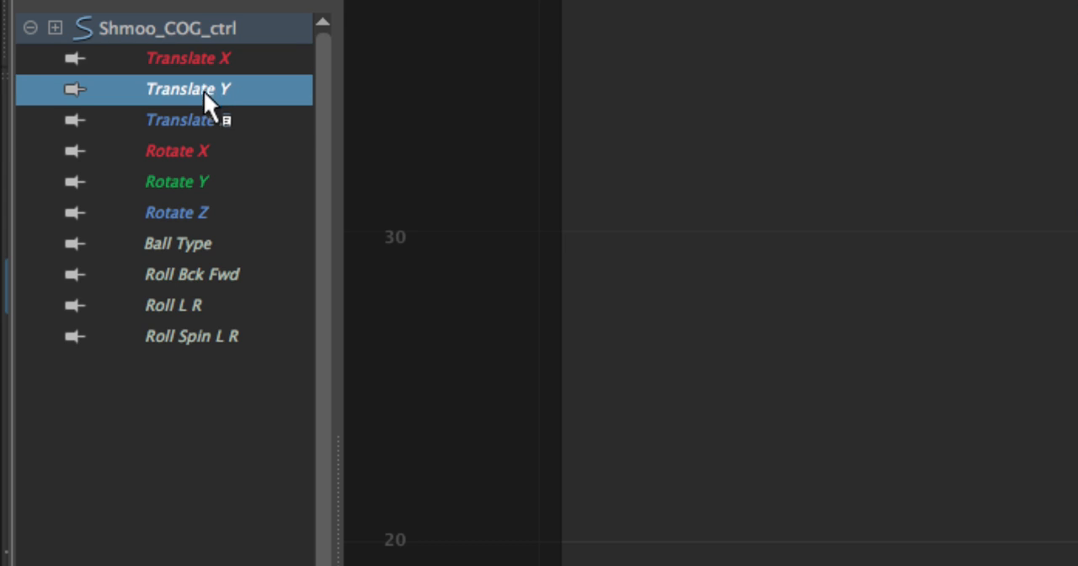
click(206, 120)
click(204, 89)
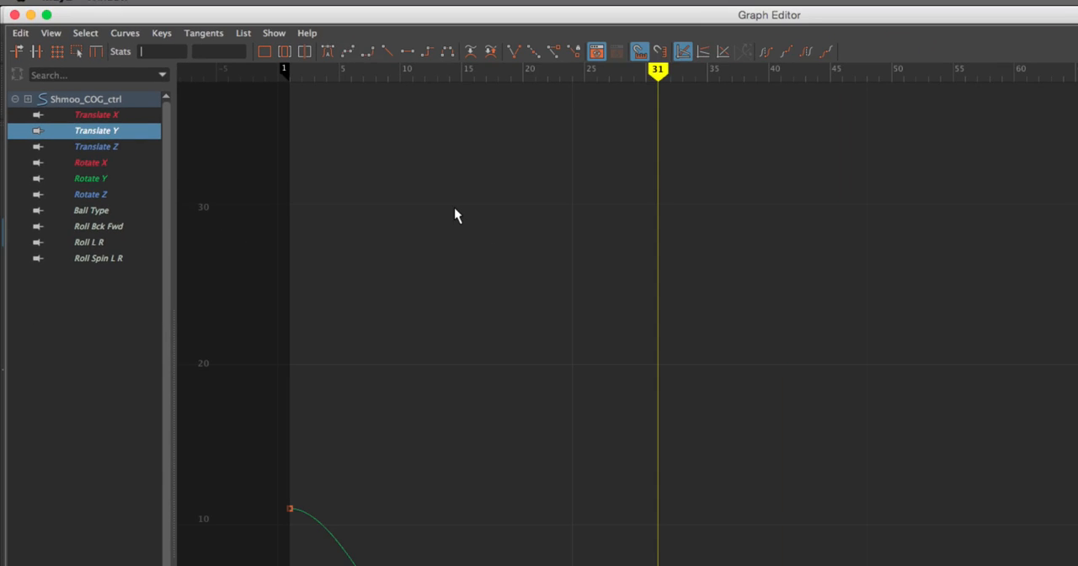
key(f)
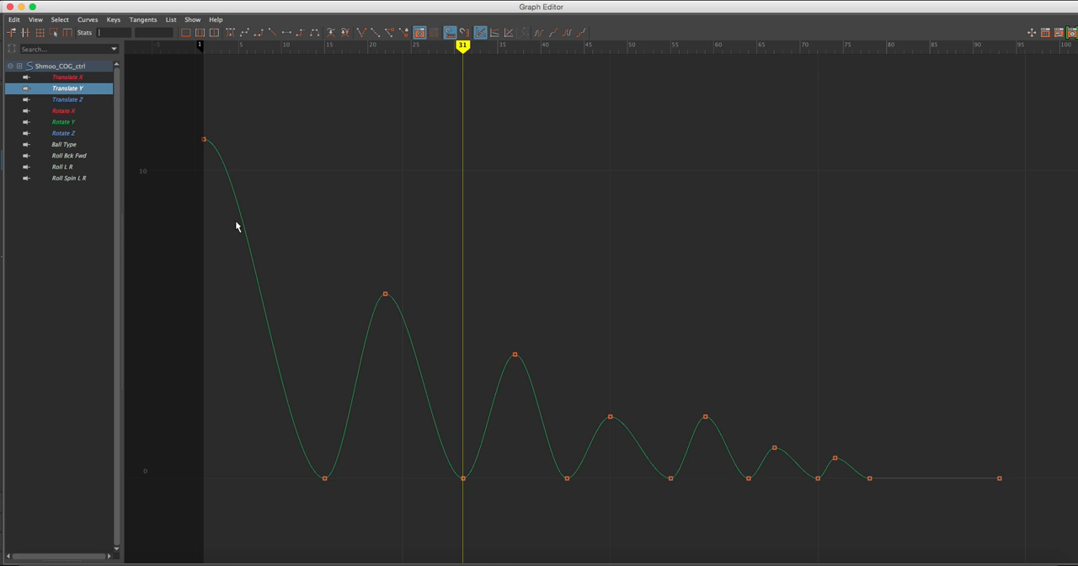
Give all ground-contact keys of the Translate Y curve, from frame 15 through frame 78, linear tangents and deselect them.
mouse_move(320, 440)
alt+right_down()
mouse_move(329, 443)
mouse_move(301, 445)
alt+right_up()
alt+middle_drag(301, 445, 460, 380)
drag(307, 437, 613, 458)
alt+middle_drag(486, 423, 581, 410)
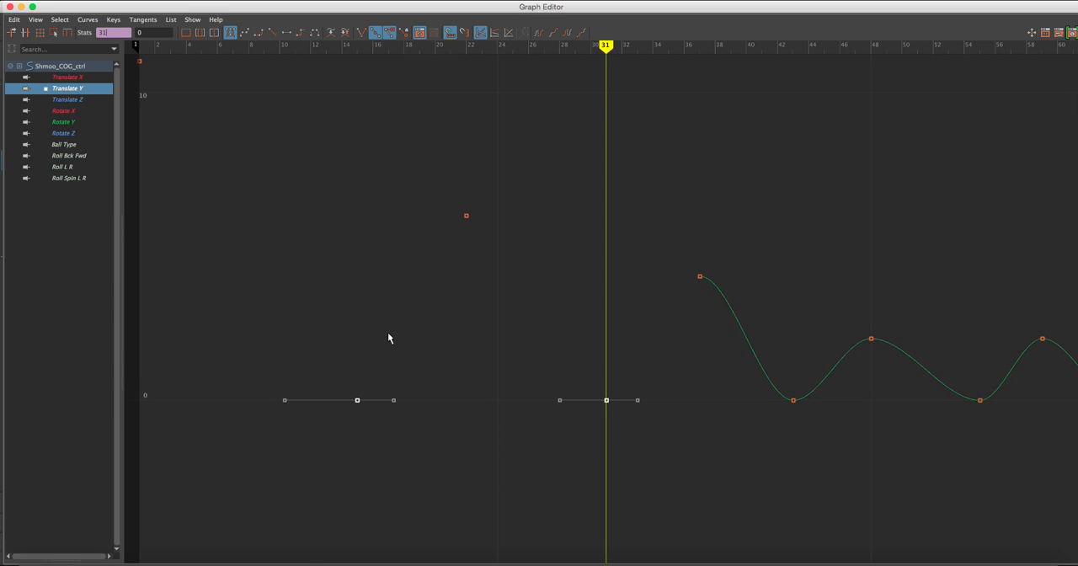
alt+right_drag(389, 337, 543, 373)
alt+middle_drag(611, 372, 570, 374)
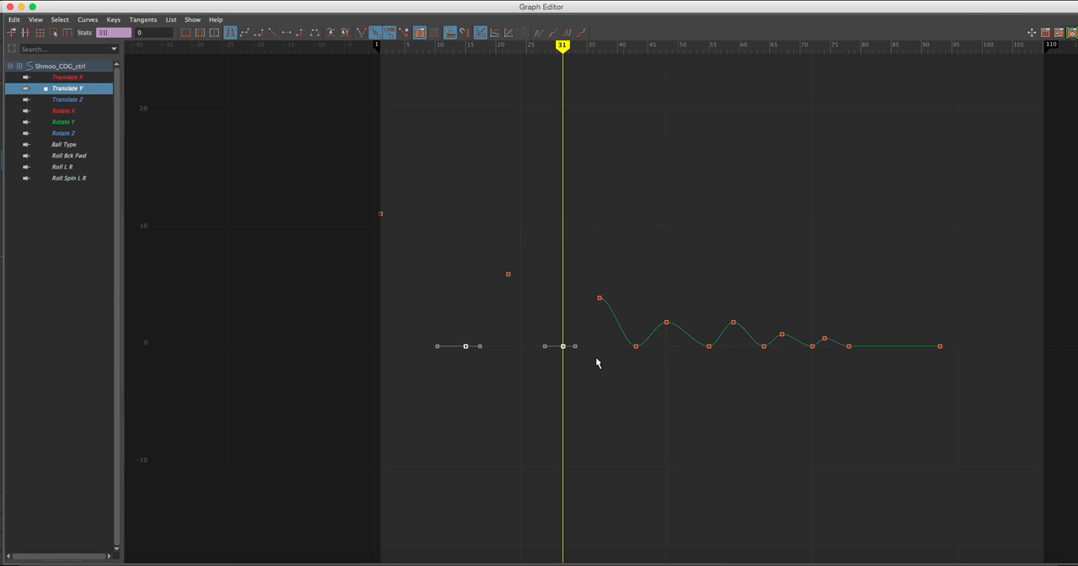
drag(411, 332, 768, 428)
shift+drag(821, 363, 868, 380)
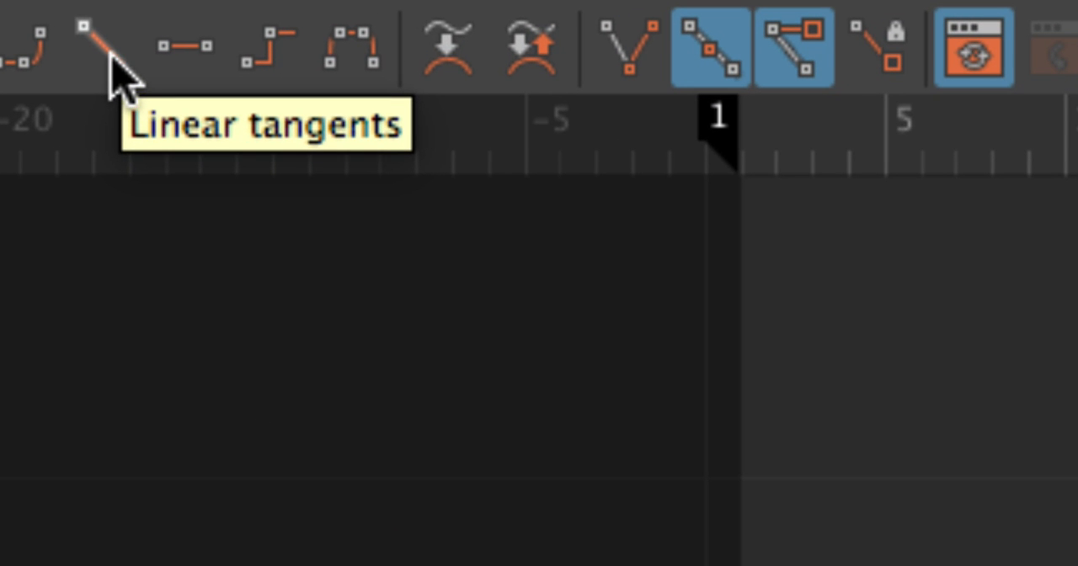
click(110, 55)
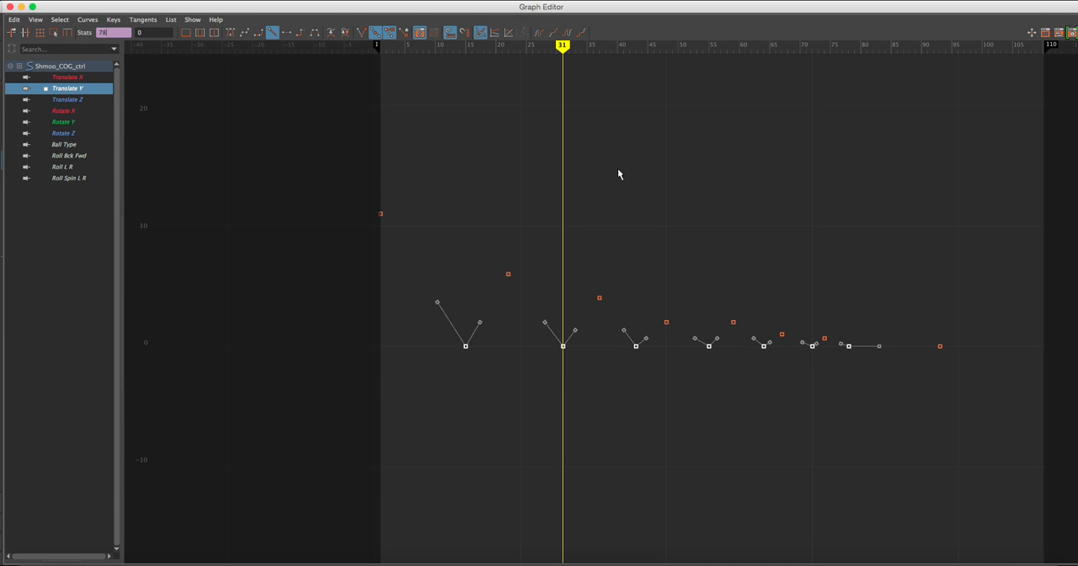
click(618, 172)
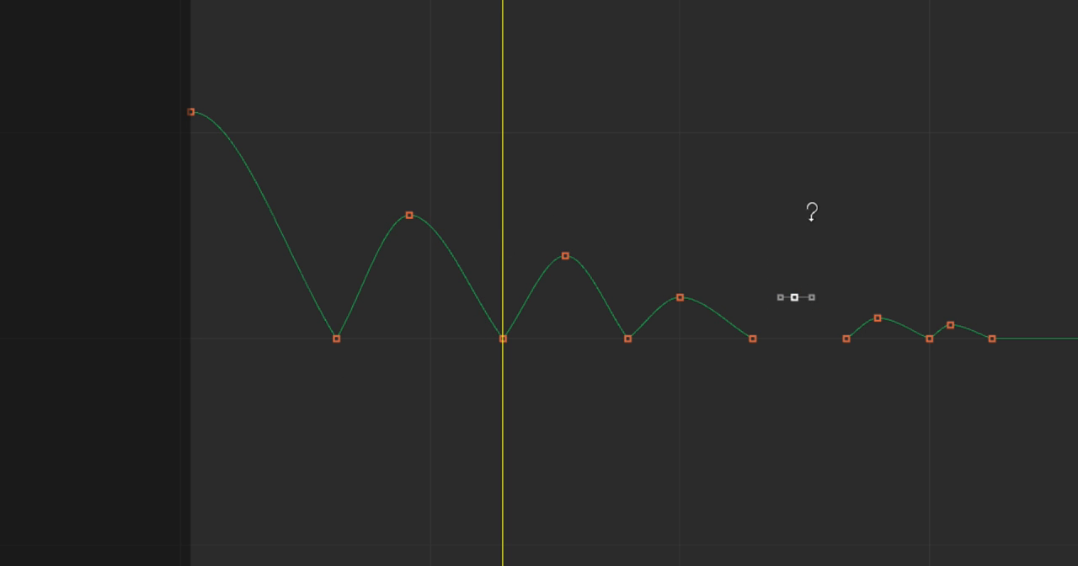
Lower the Translate Y peak key at frame 59 slightly below the preceding peak, close the Graph Editor and play back the bounce.
shift+middle_drag(812, 213, 811, 229)
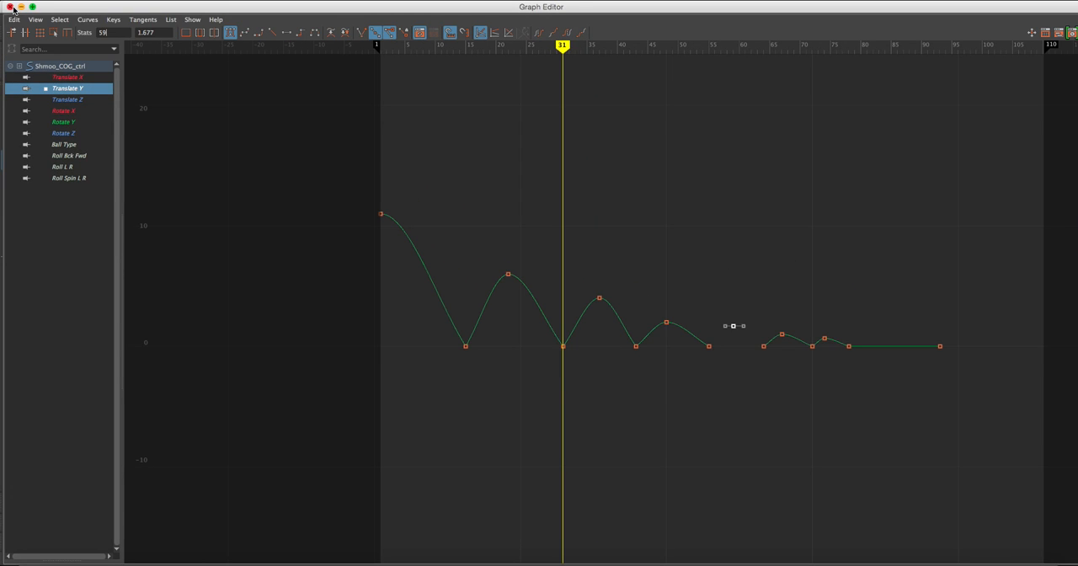
click(10, 8)
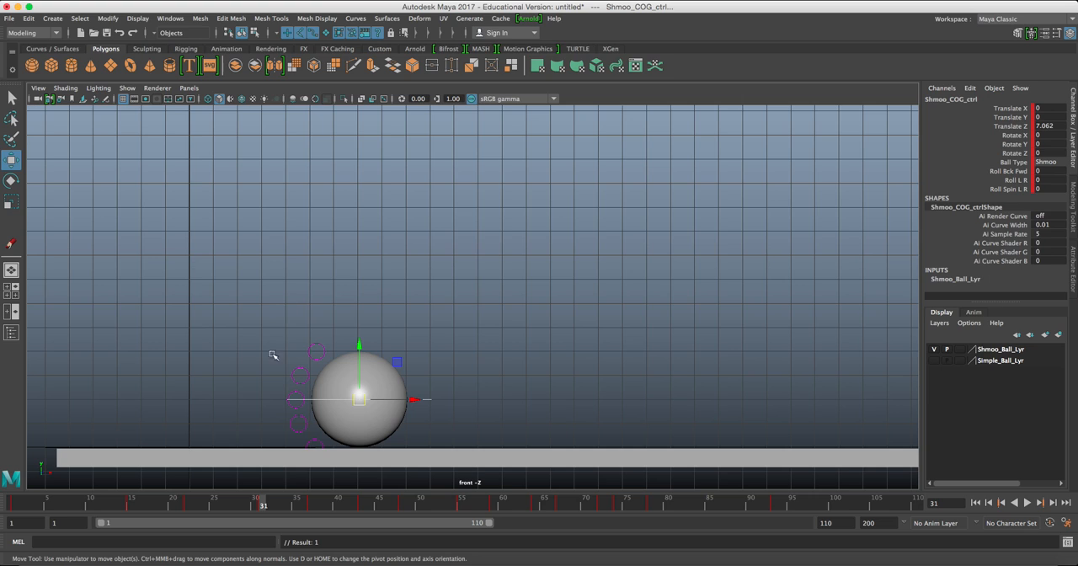
click(1027, 503)
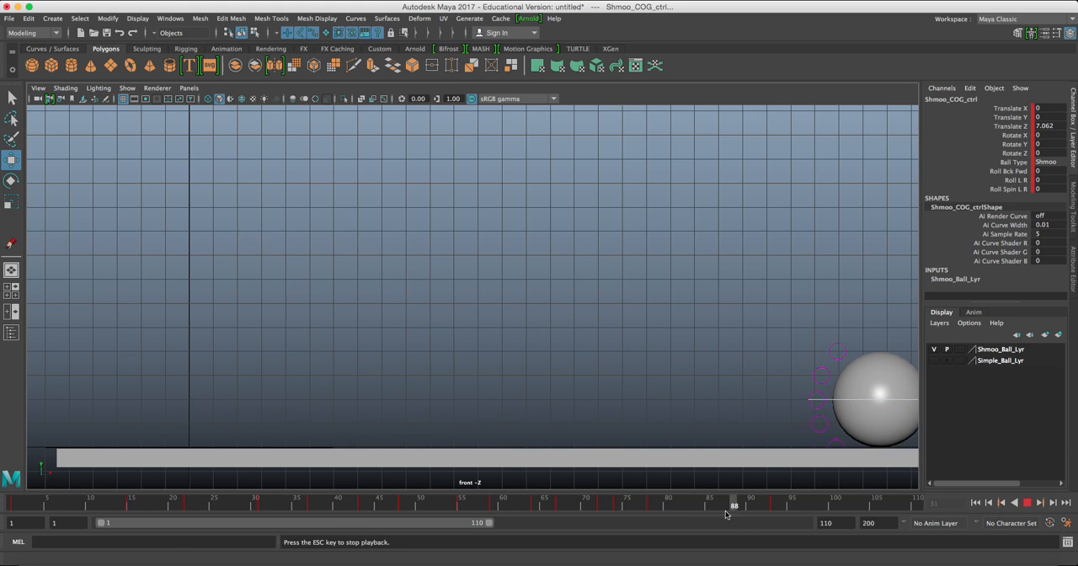
click(1026, 502)
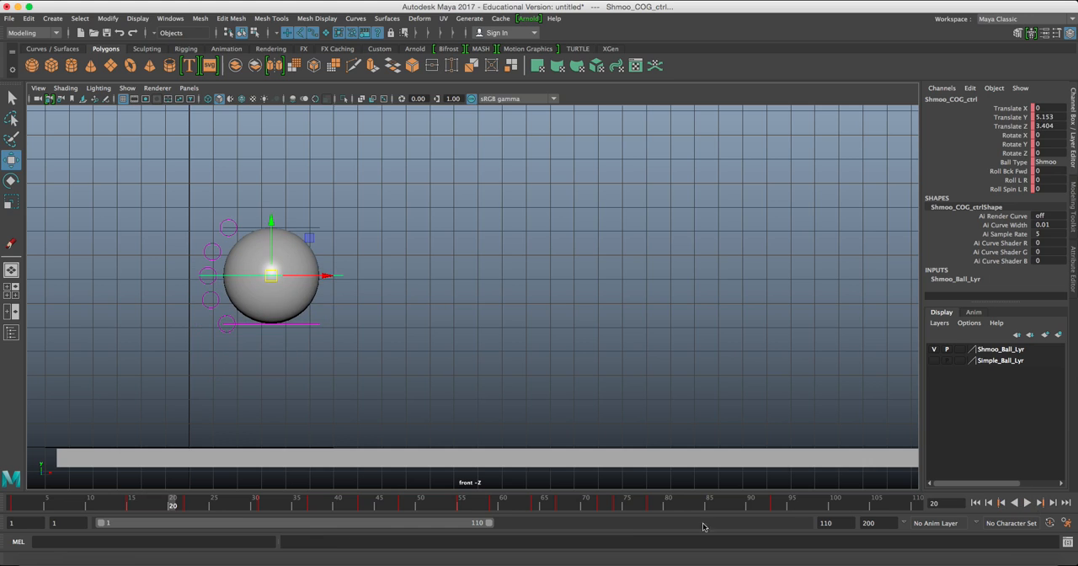
Scrub between frames 78 and 93 to check the speed of the ball's final roll along the ground.
drag(655, 510, 775, 505)
alt+middle_drag(799, 342, 548, 301)
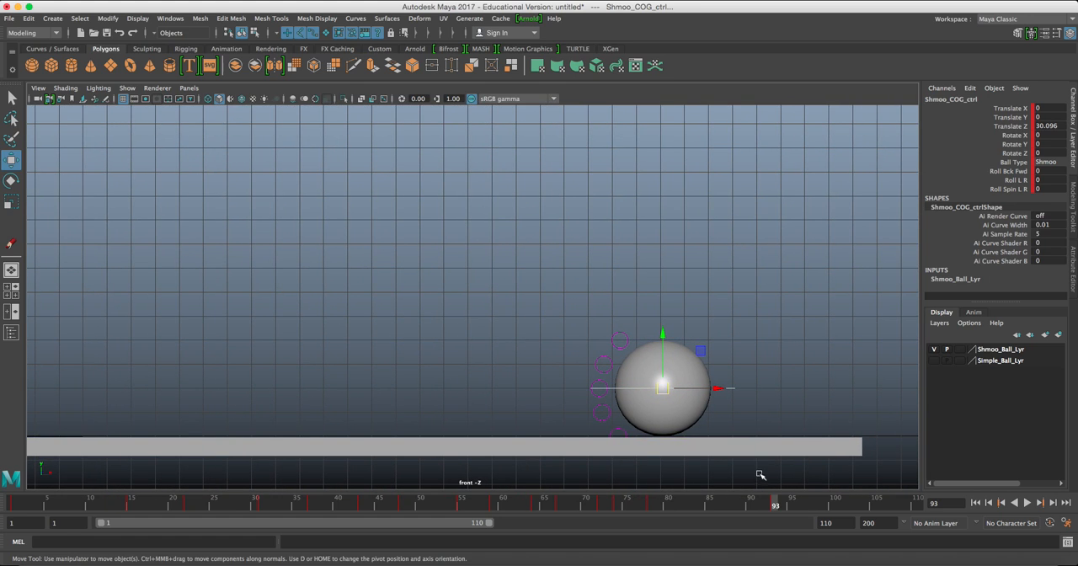
click(651, 505)
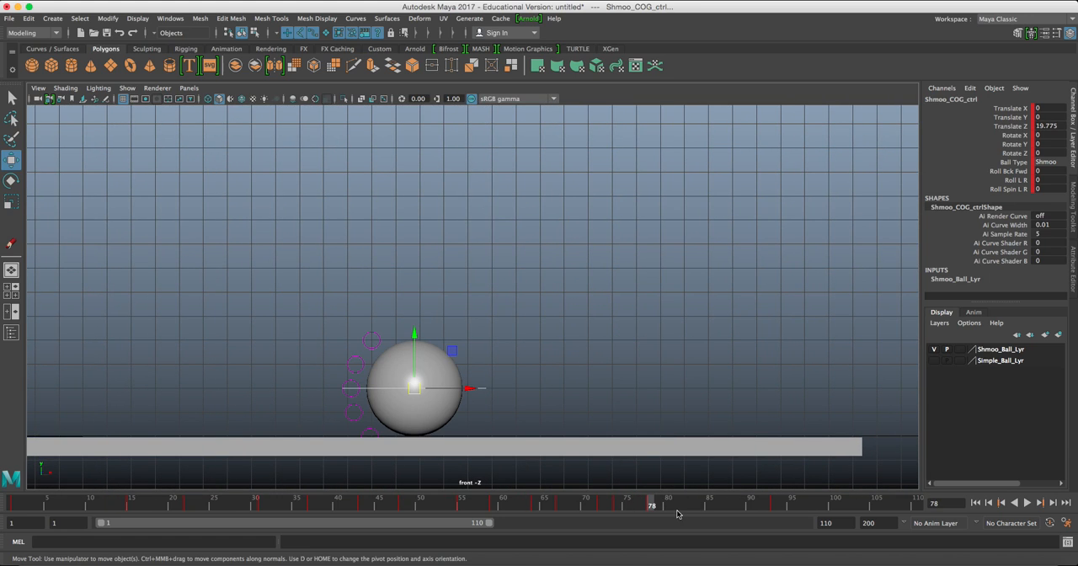
click(776, 506)
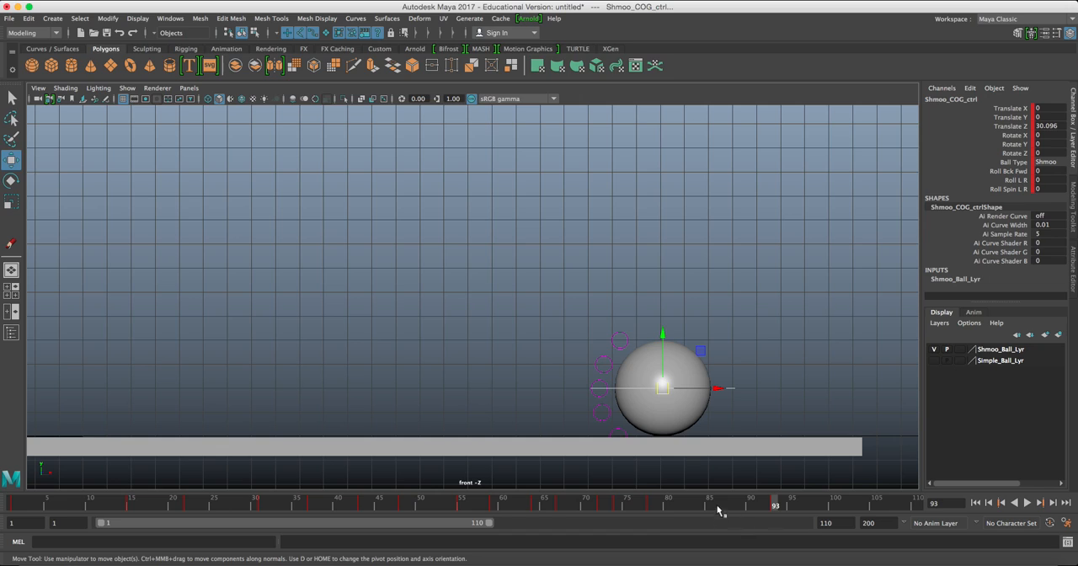
drag(654, 506, 774, 506)
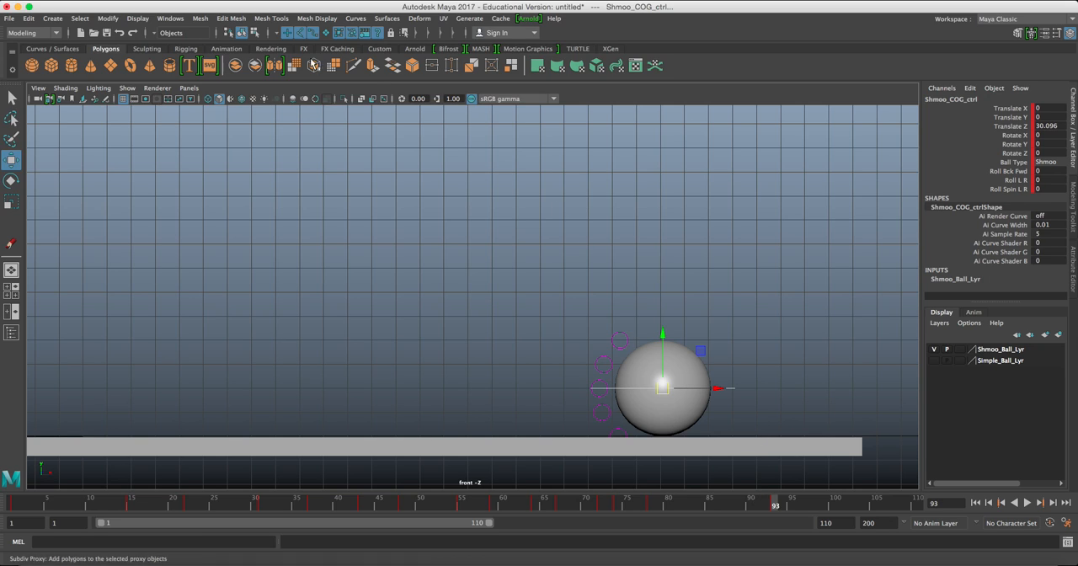
click(170, 18)
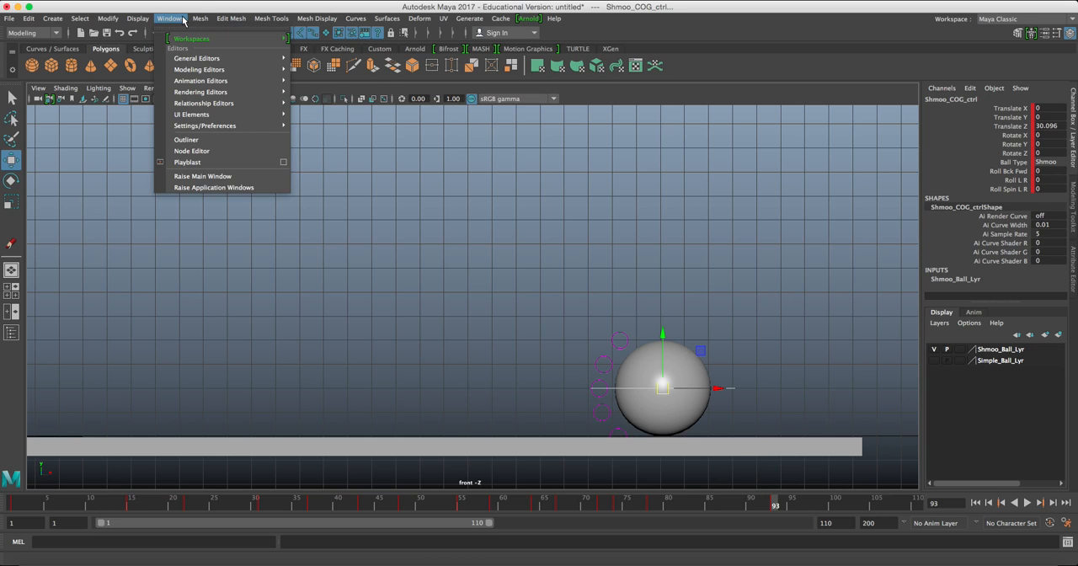
mouse_move(183, 82)
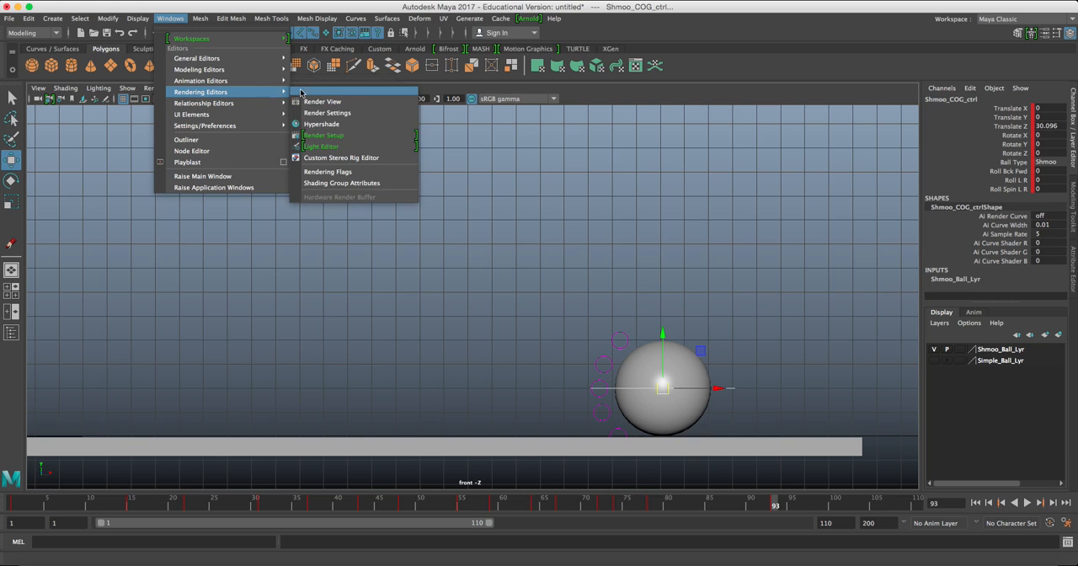
click(324, 91)
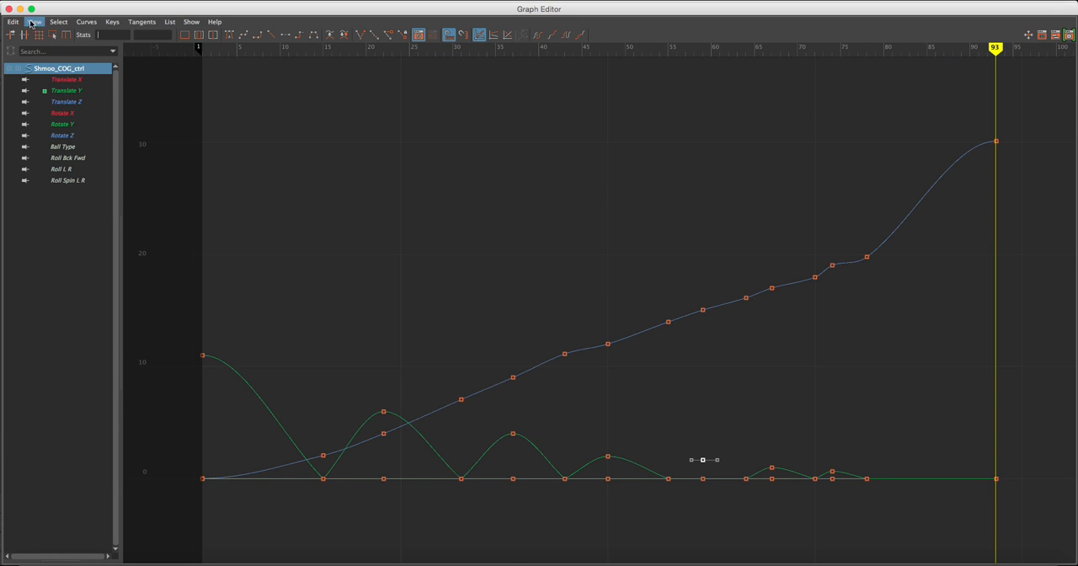
click(9, 9)
Move the ball's last keys to frame 107 in the Dope Sheet and close it.
click(185, 23)
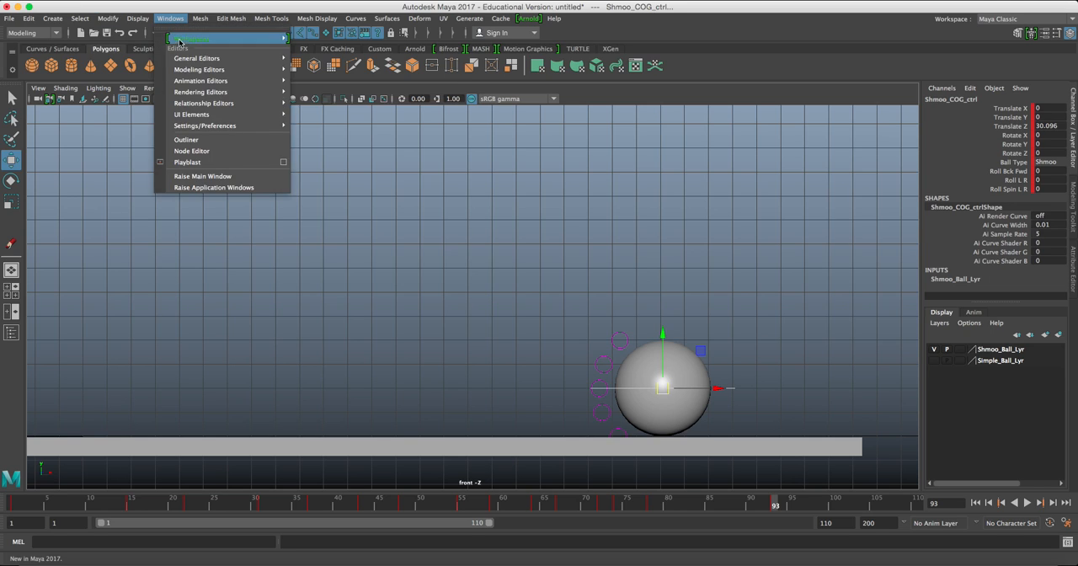
mouse_move(185, 60)
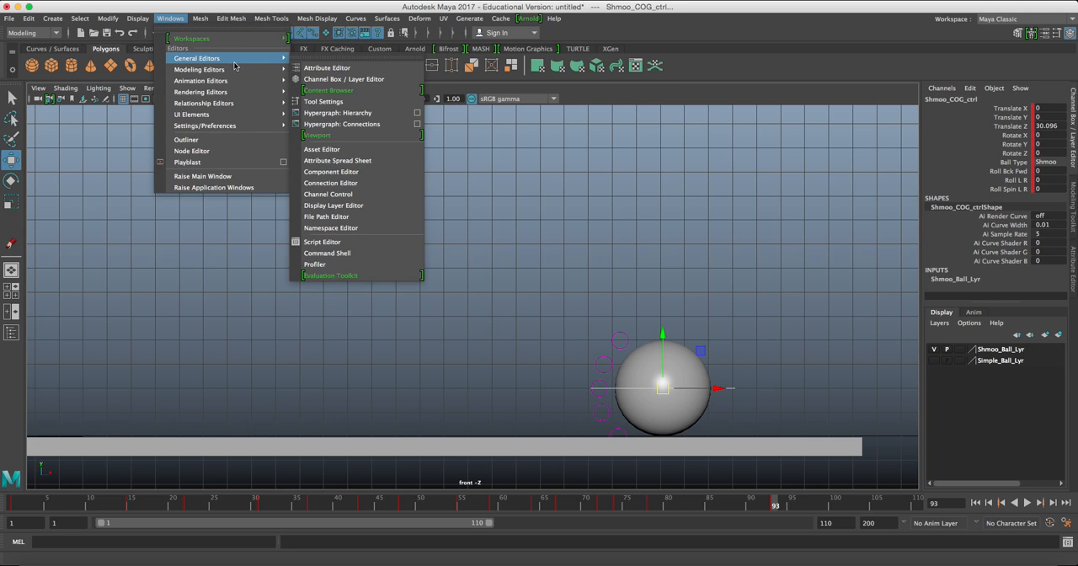
mouse_move(253, 80)
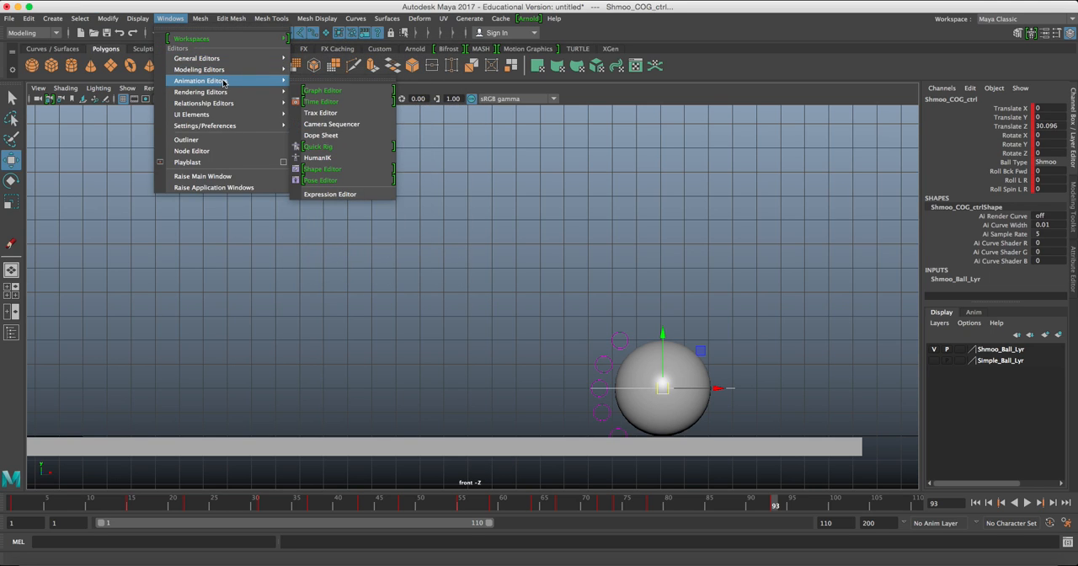
click(341, 138)
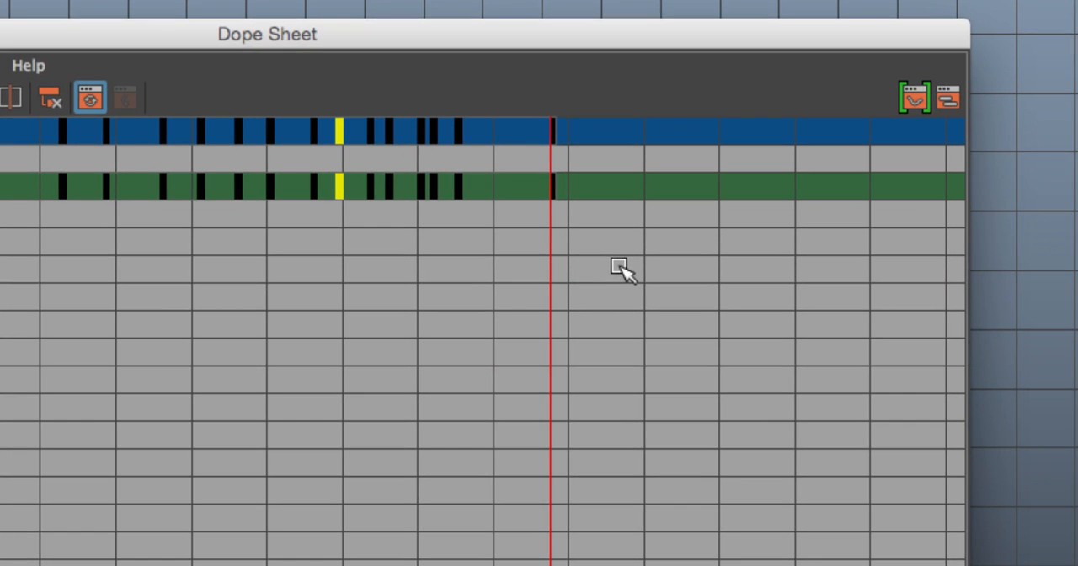
drag(603, 258, 519, 166)
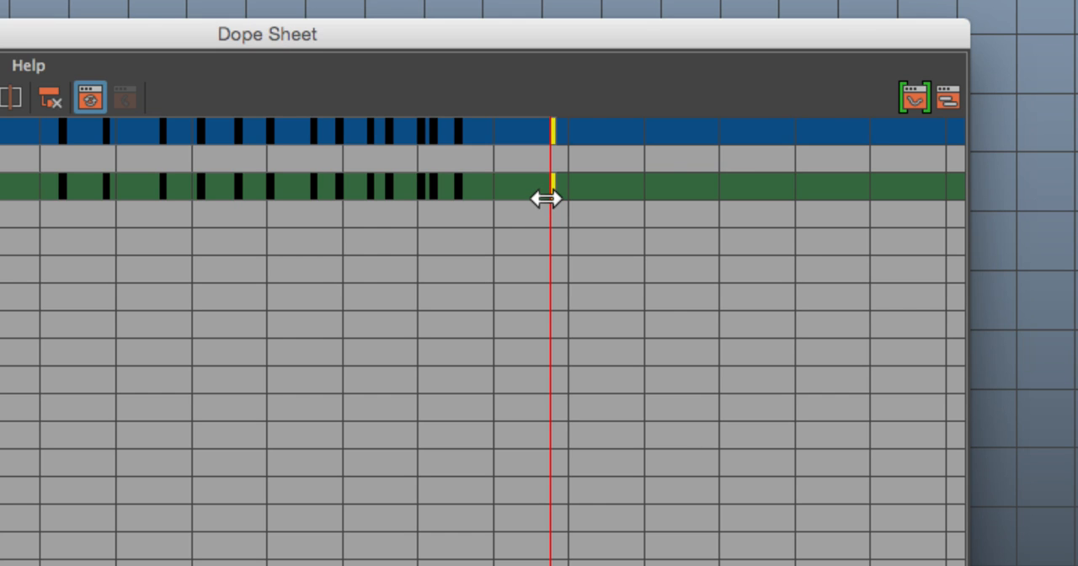
drag(546, 199, 633, 201)
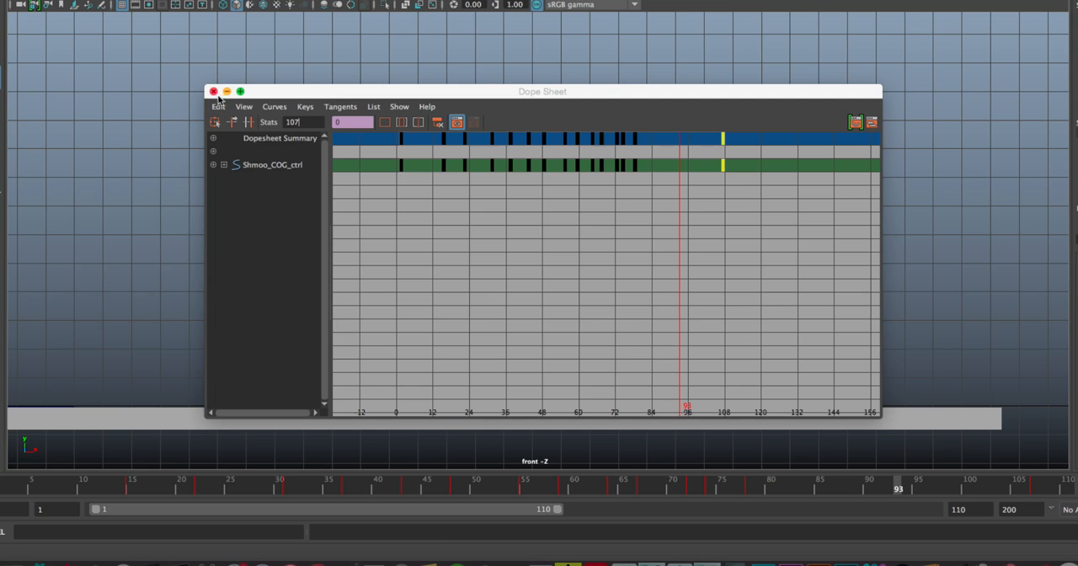
click(213, 90)
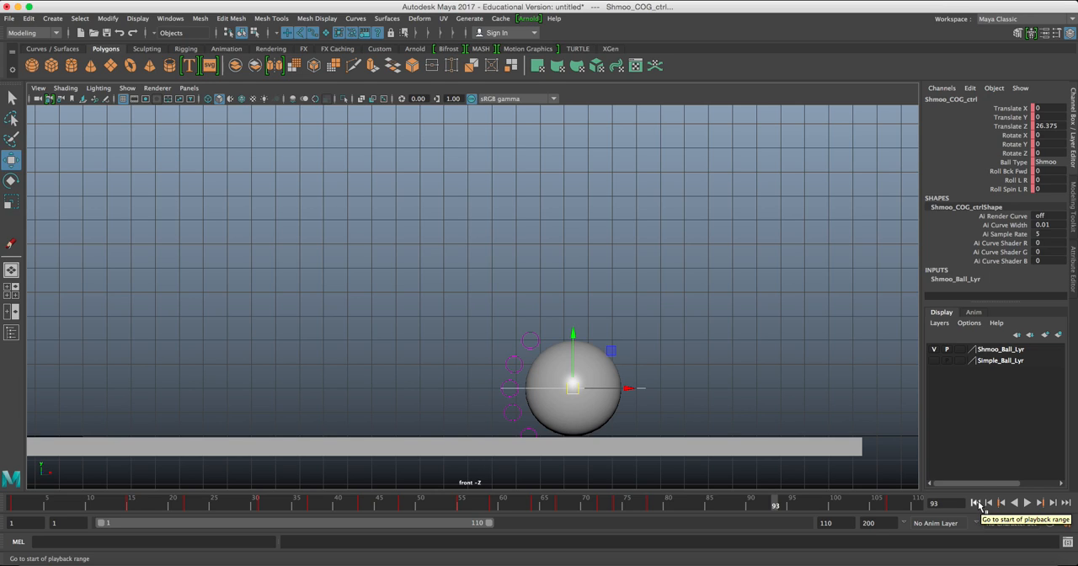
Play back the bounce with its longer final roll, return to frame 1 and fit the ball and full ground in view.
click(551, 501)
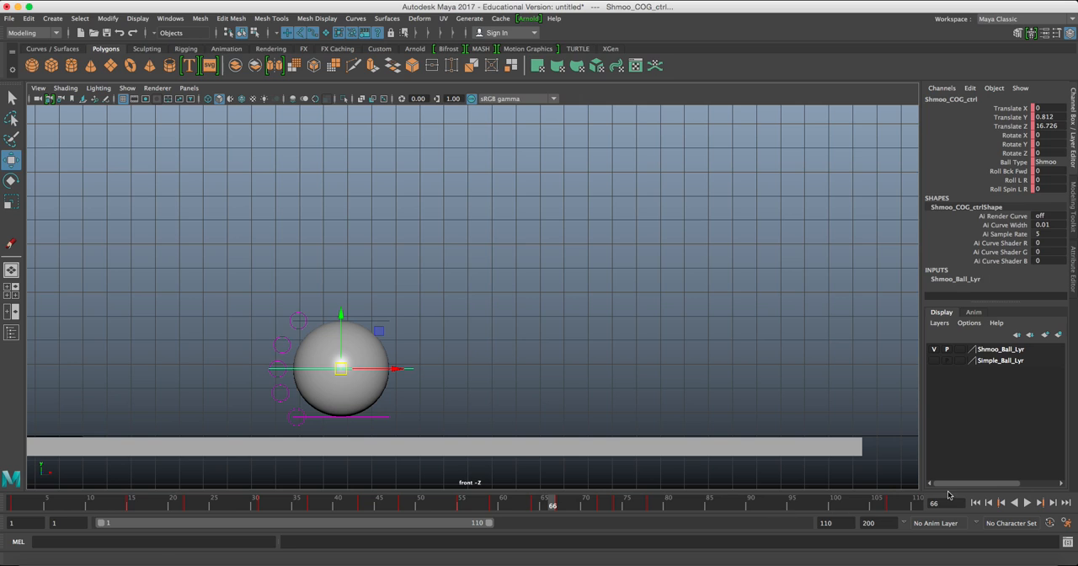
click(1026, 503)
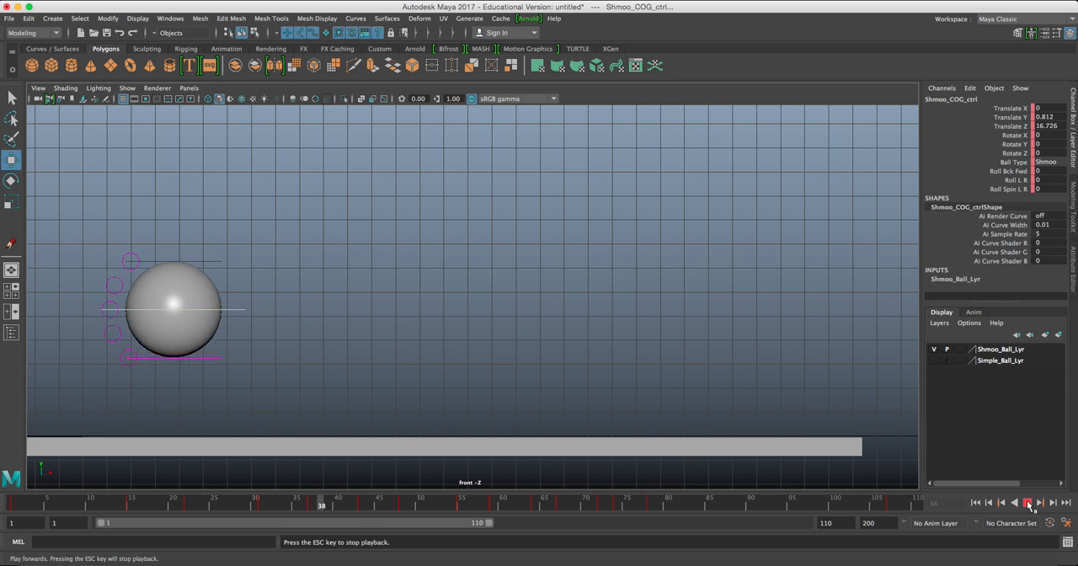
click(1028, 503)
click(985, 503)
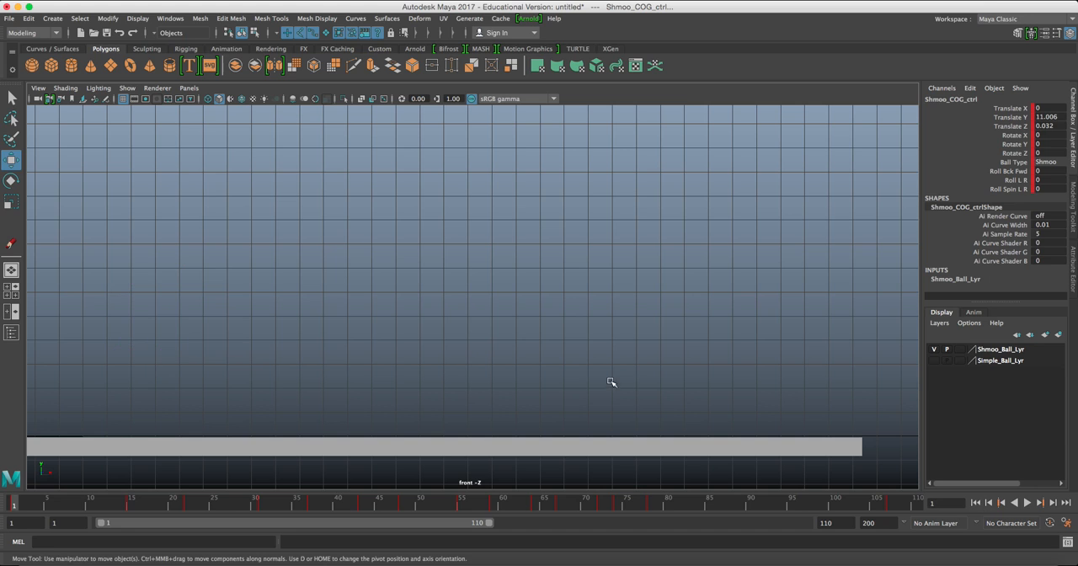
scroll(599, 373, down, 5)
alt+middle_drag(483, 345, 497, 378)
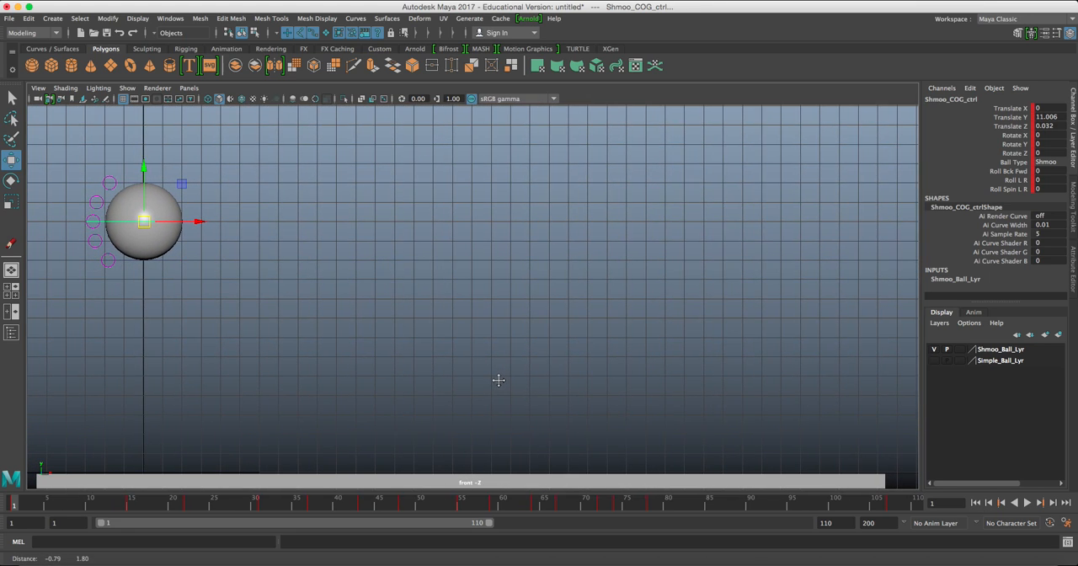